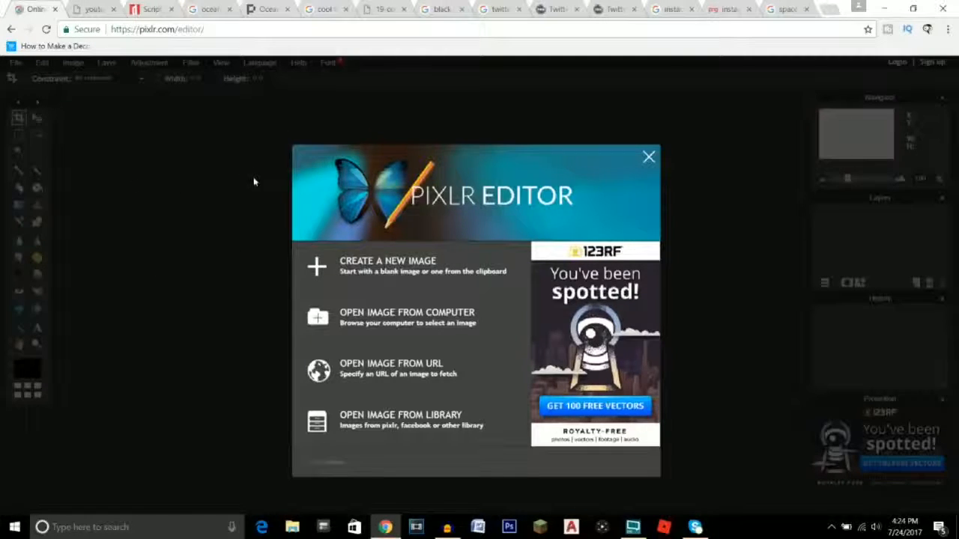
- Create a new transparent image 2560 pixels wide and 1440 pixels high
left_click(421, 272)
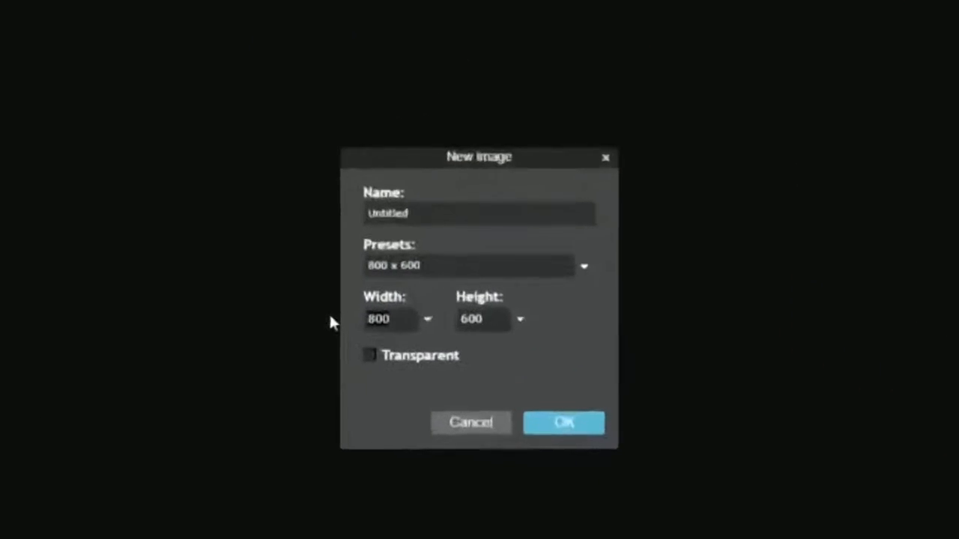
type("2560")
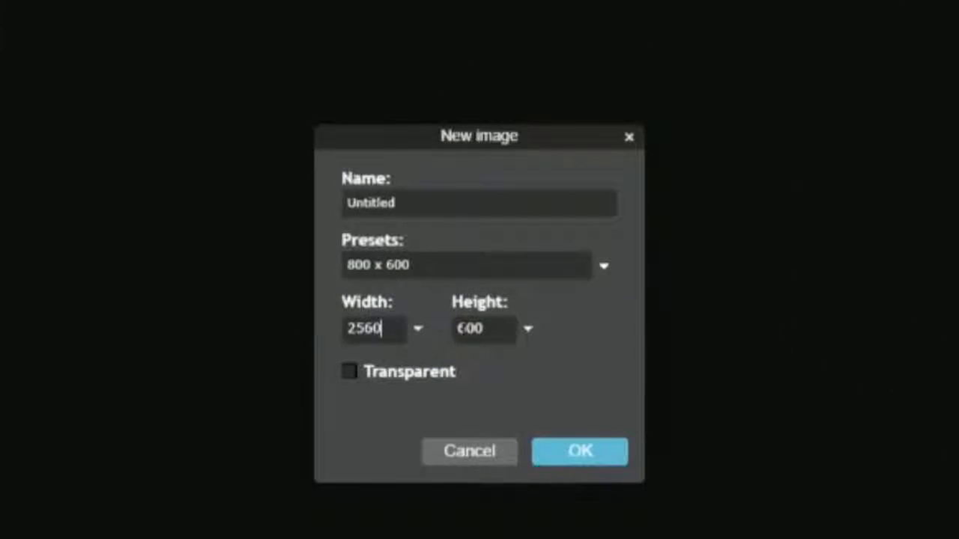
key("Tab")
type("1440")
left_click(350, 374)
left_click(526, 354)
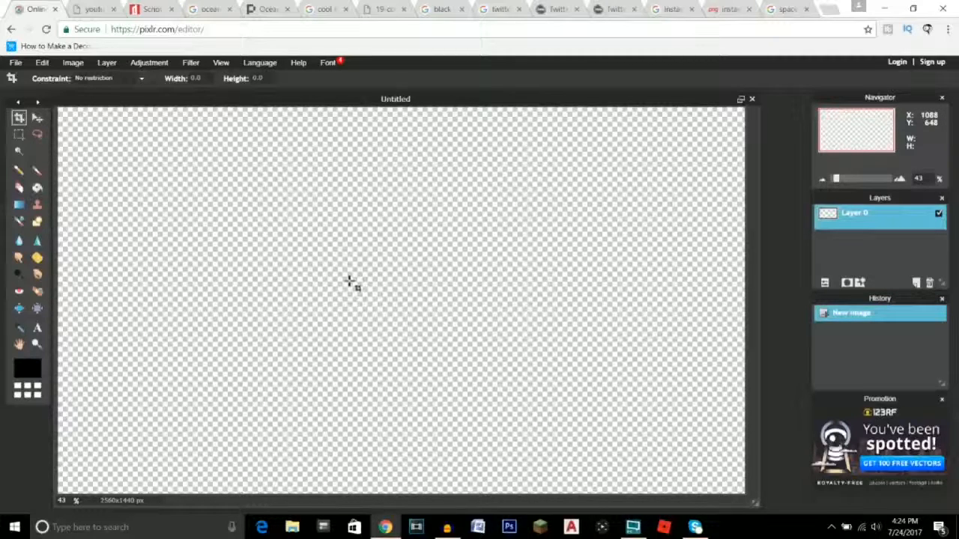
scroll(349, 282, "down", 2)
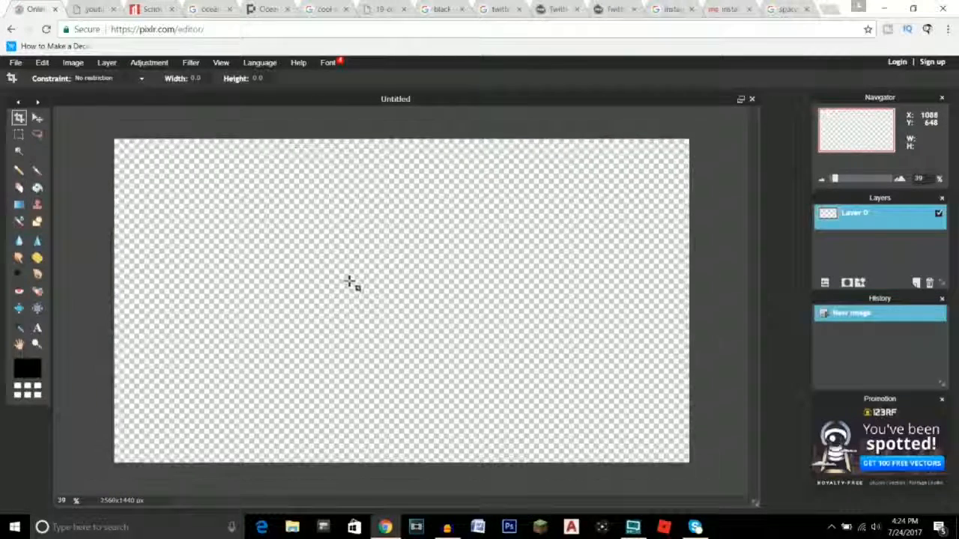
scroll(350, 282, "up", 2)
scroll(349, 282, "down", 1)
scroll(349, 282, "up", 1)
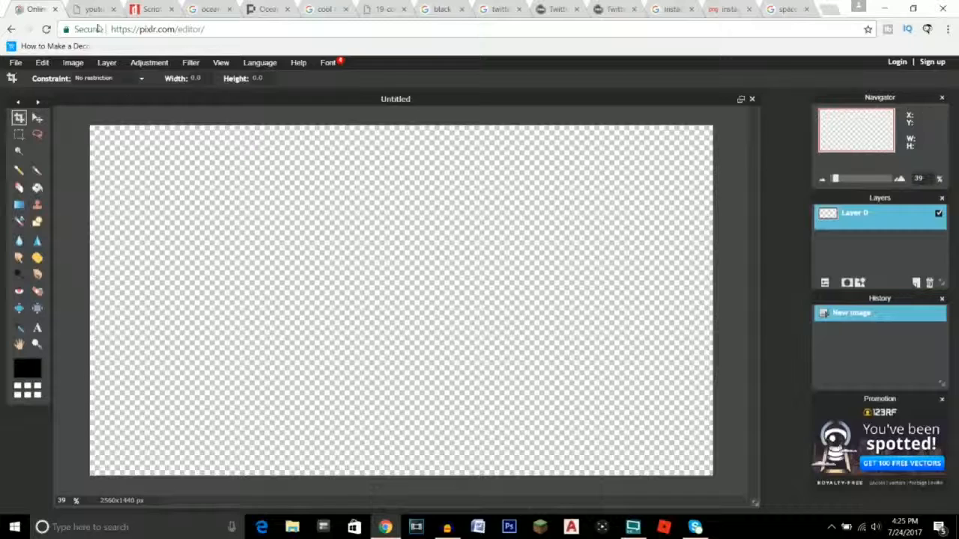
- Check the YouTube banner template page, then add the Channel Art Template image from the desktop as a layer
left_click(93, 11)
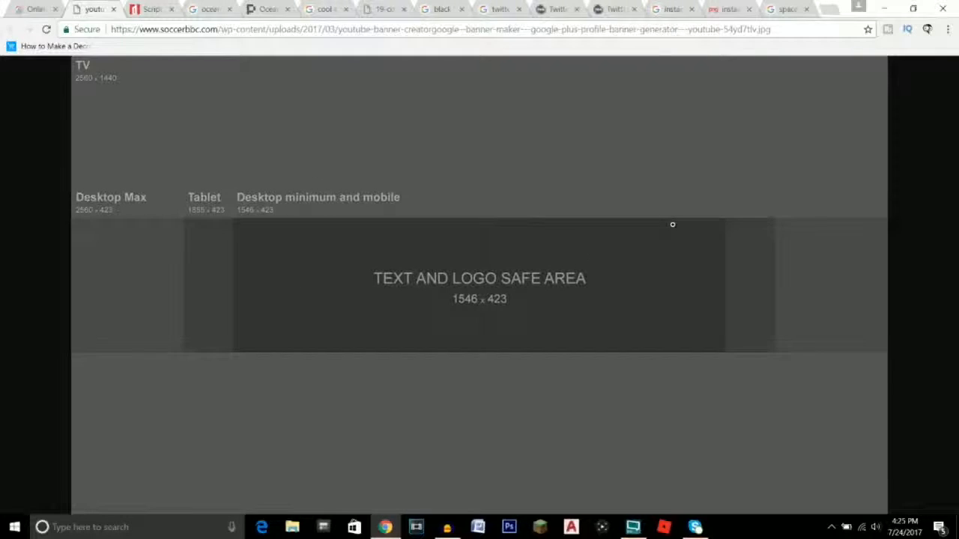
right_click(447, 162)
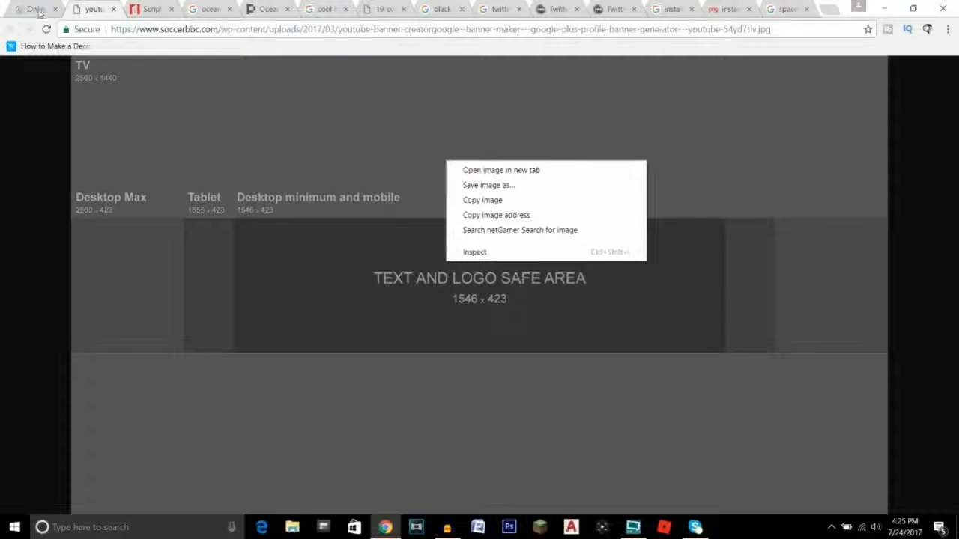
left_click(36, 10)
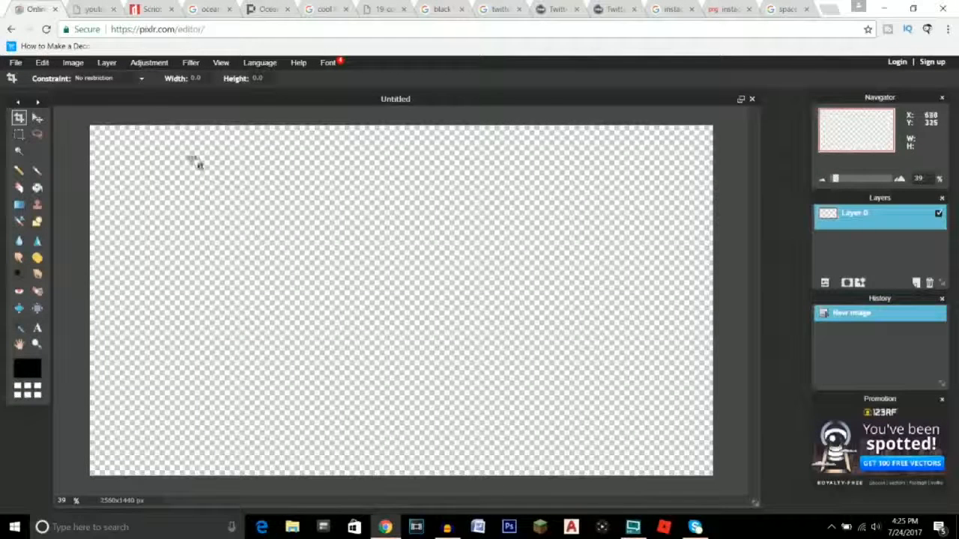
left_click(106, 63)
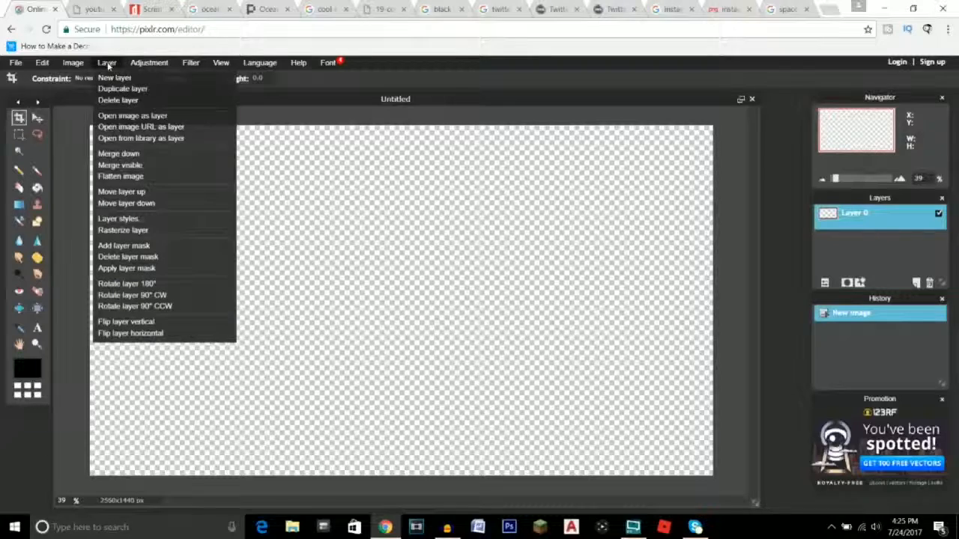
left_click(133, 118)
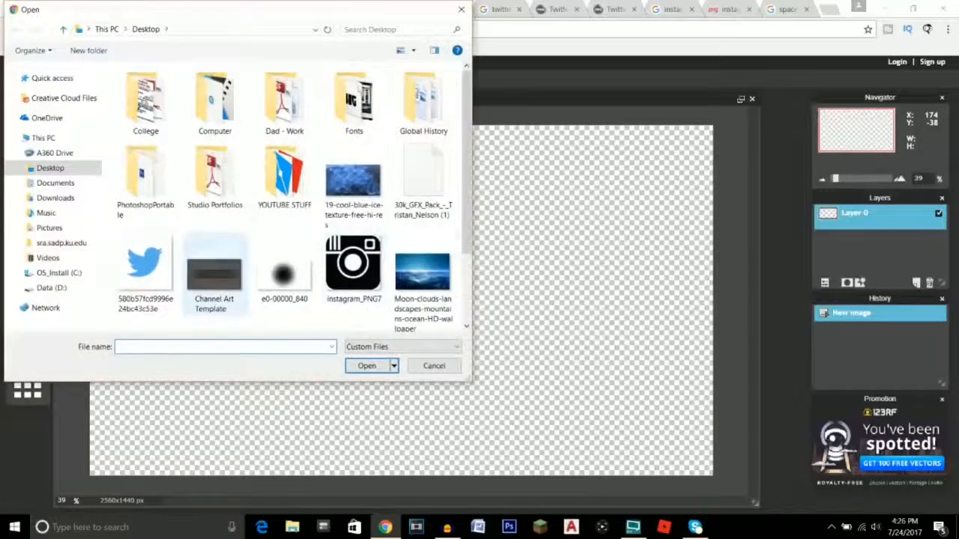
left_click(204, 283)
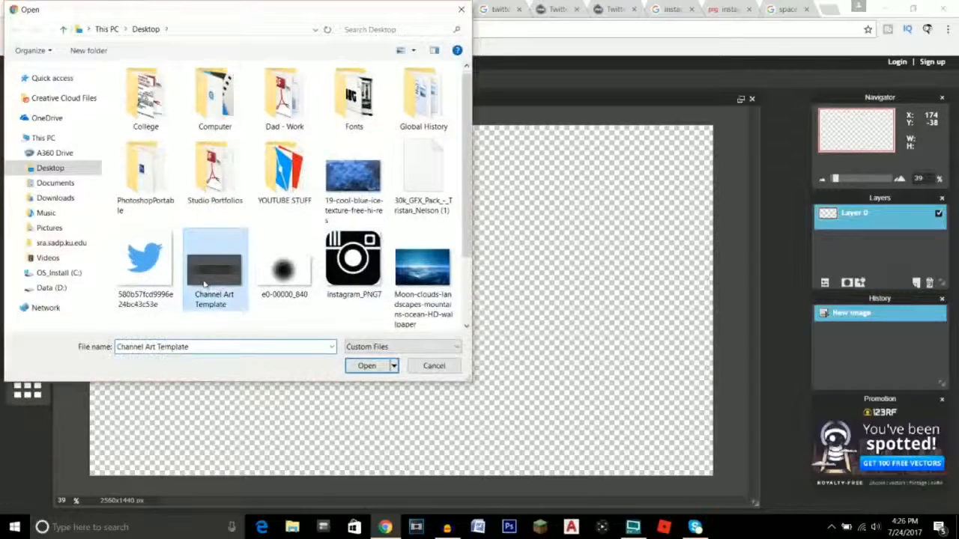
left_click(365, 366)
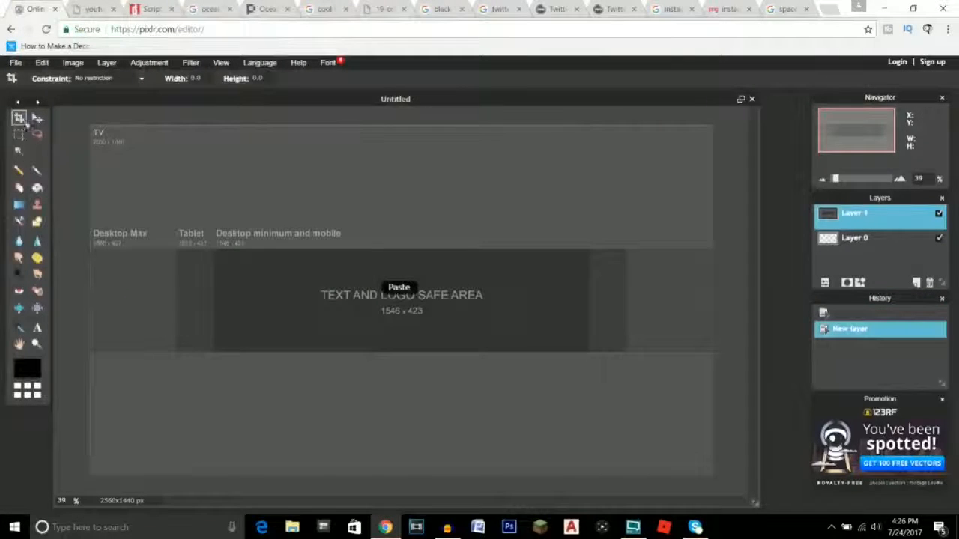
key("v")
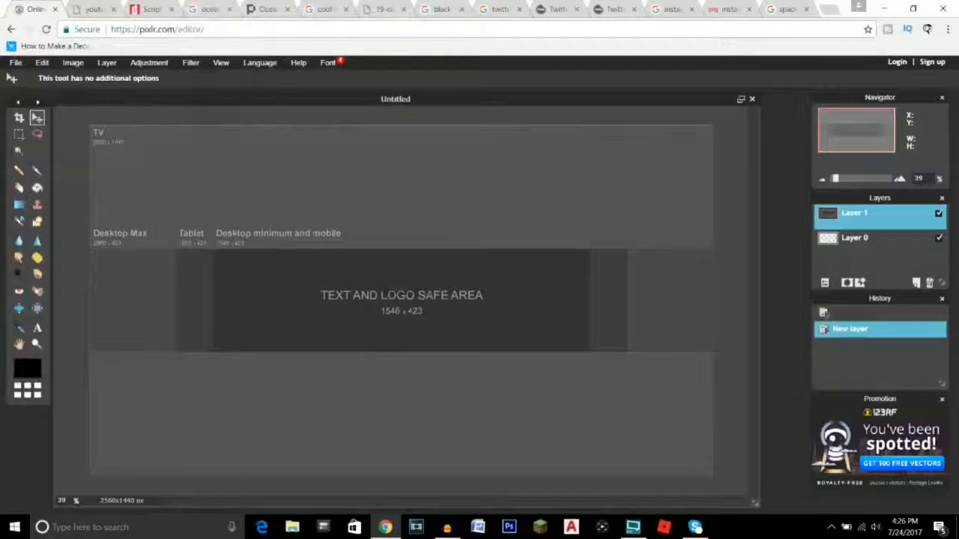
- On a new layer, cover the full-width areas above and below the template's desktop strip with filled black rectangles
left_click(917, 286)
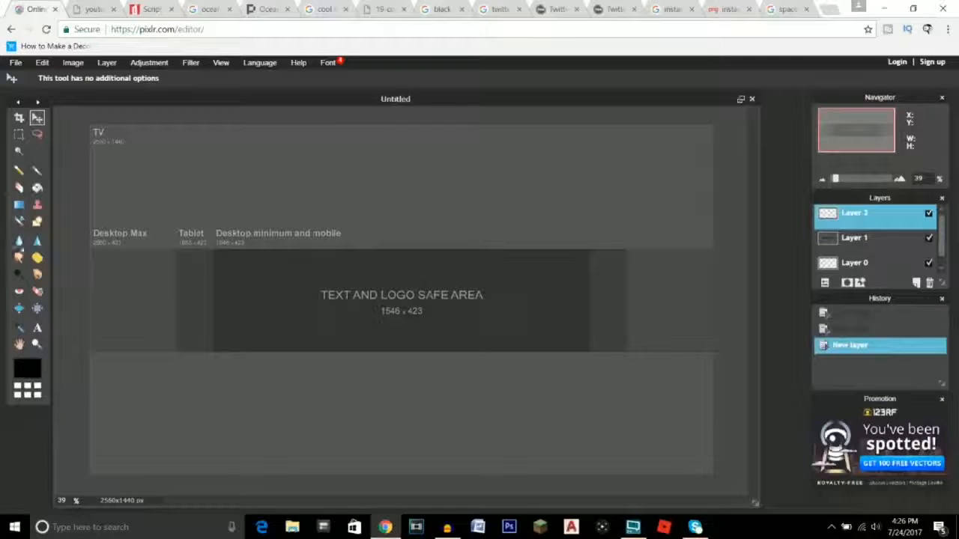
left_click(37, 221)
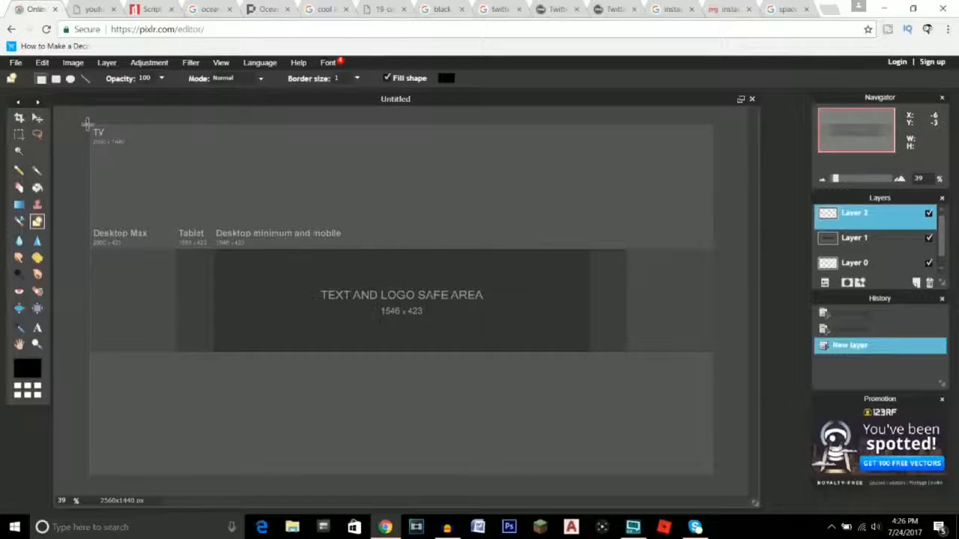
left_click_drag(90, 125, 712, 249)
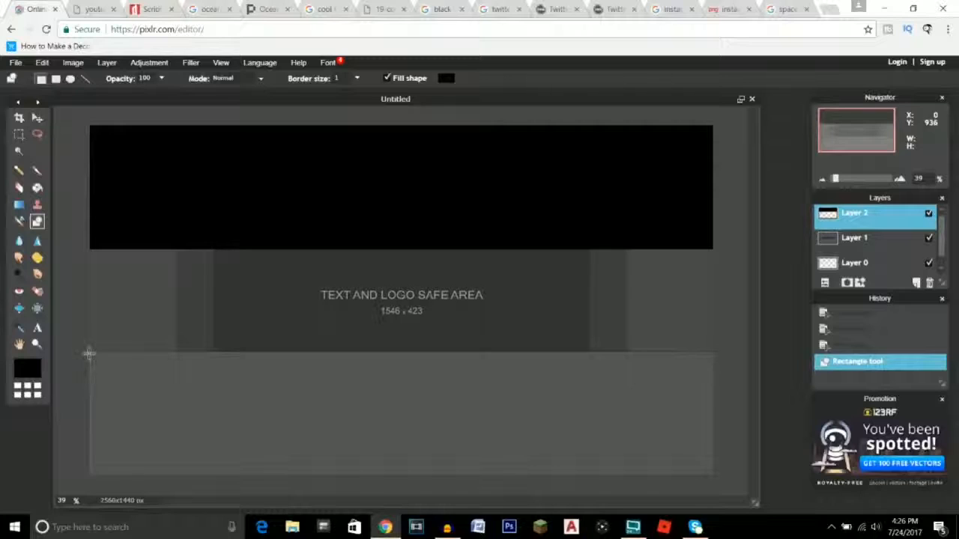
left_click_drag(88, 354, 726, 487)
key("v")
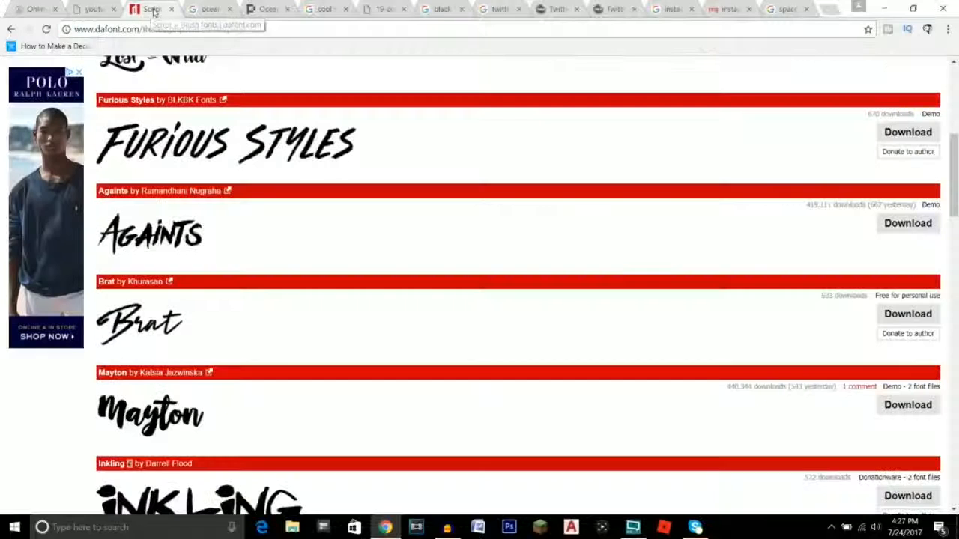
- Browse the Script > Brush fonts on dafont.com and download the Againts font
left_click(149, 11)
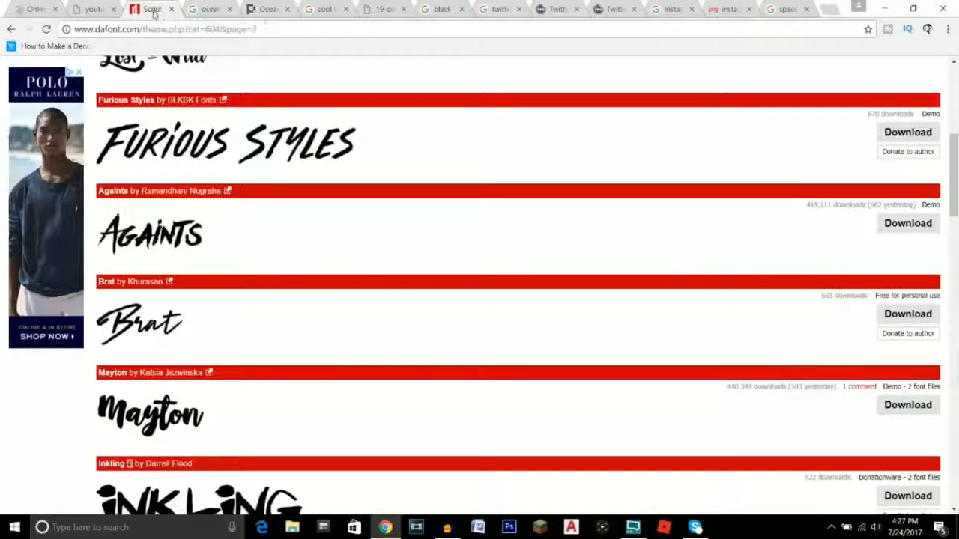
scroll(352, 232, "up", 3)
scroll(351, 232, "up", 2)
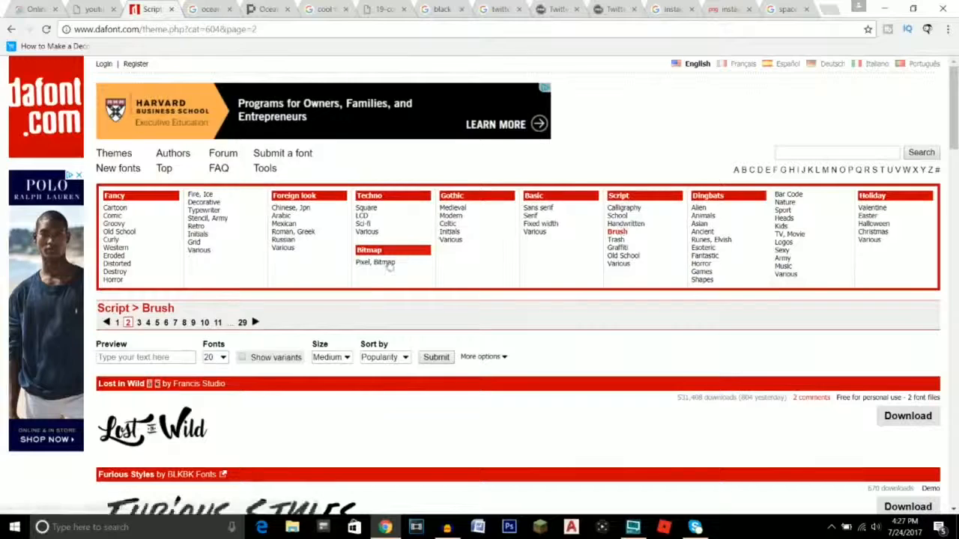
scroll(389, 266, "down", 5)
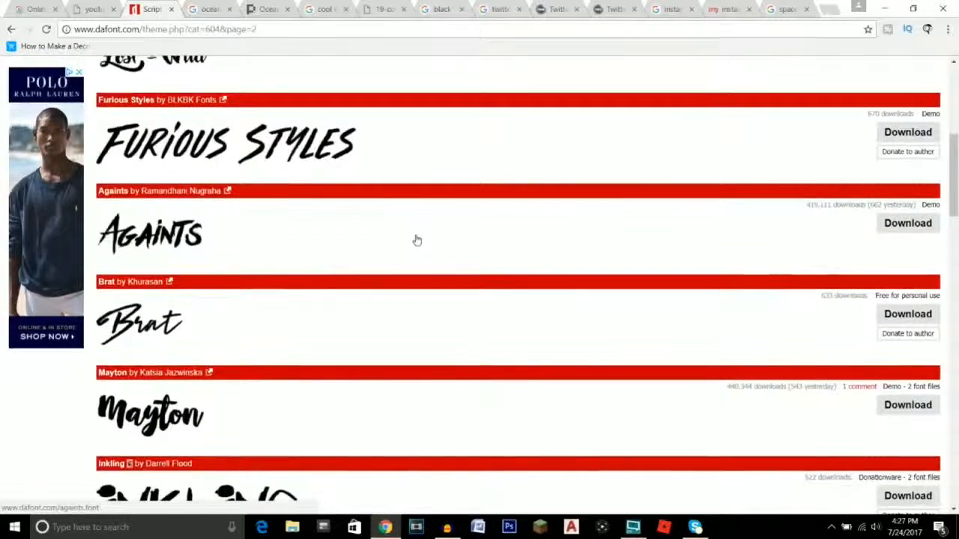
scroll(417, 240, "down", 2)
scroll(417, 239, "up", 2)
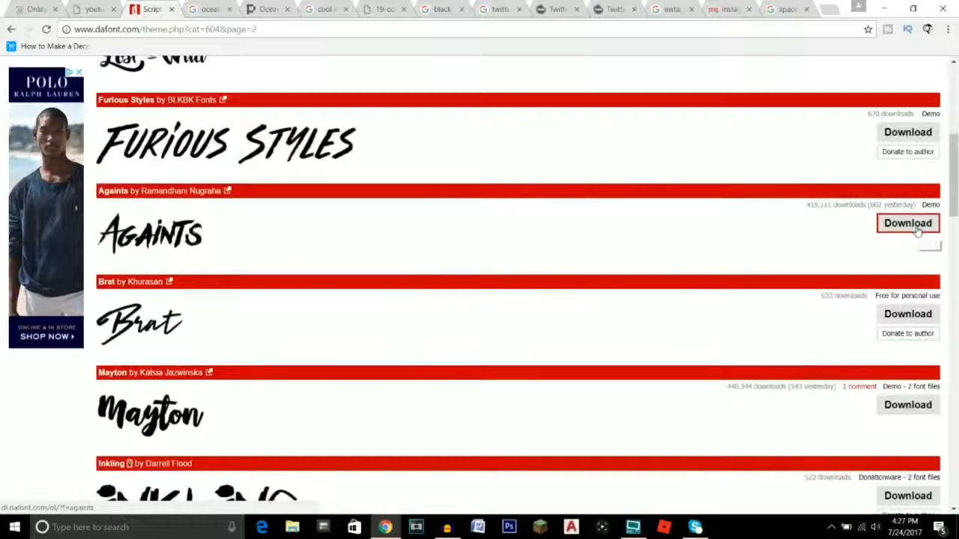
left_click(917, 228)
- Show the downloaded againts (1) archive in its folder and move it to the desktop
left_click(129, 501)
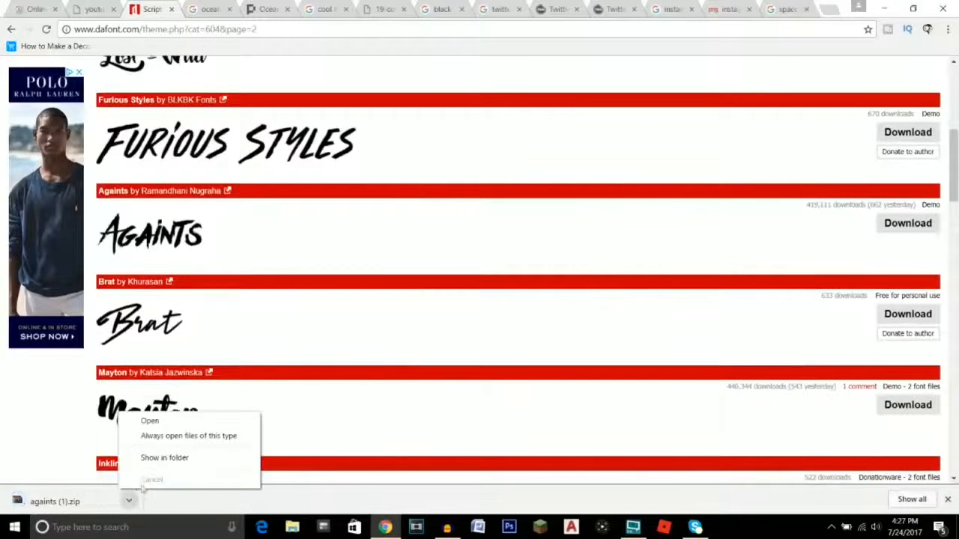
left_click(164, 457)
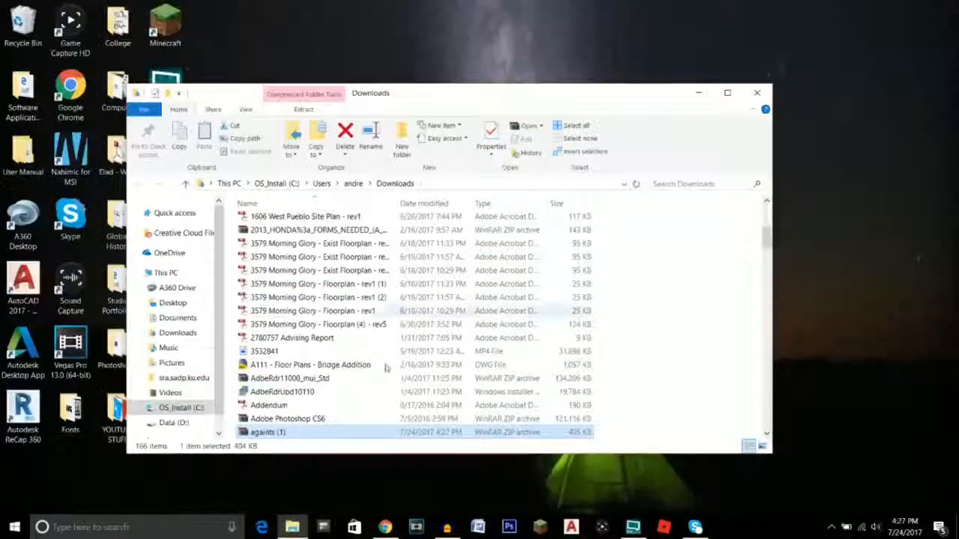
left_click_drag(304, 433, 500, 30)
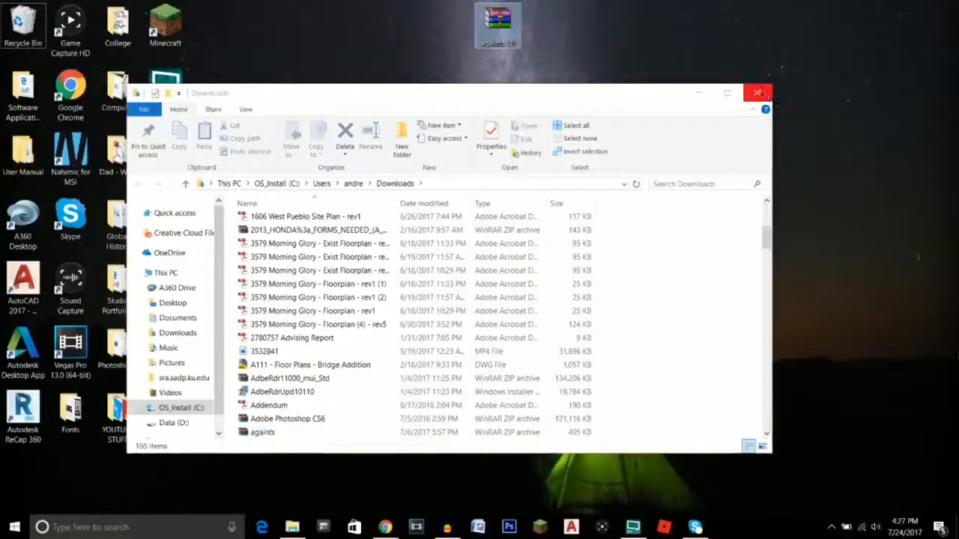
left_click(758, 93)
- Extract the againts (1) archive onto the desktop and preview the extracted Againts font file
right_click(499, 25)
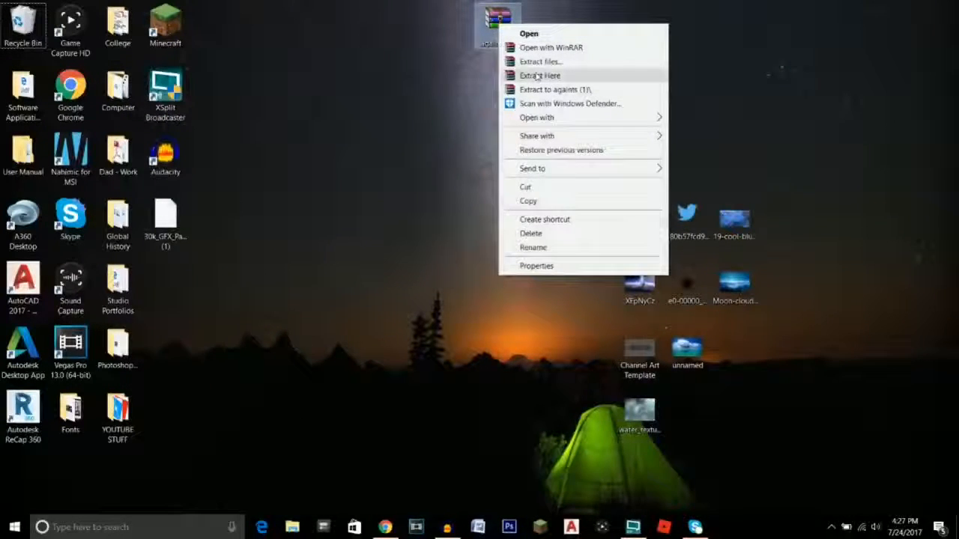
left_click(538, 75)
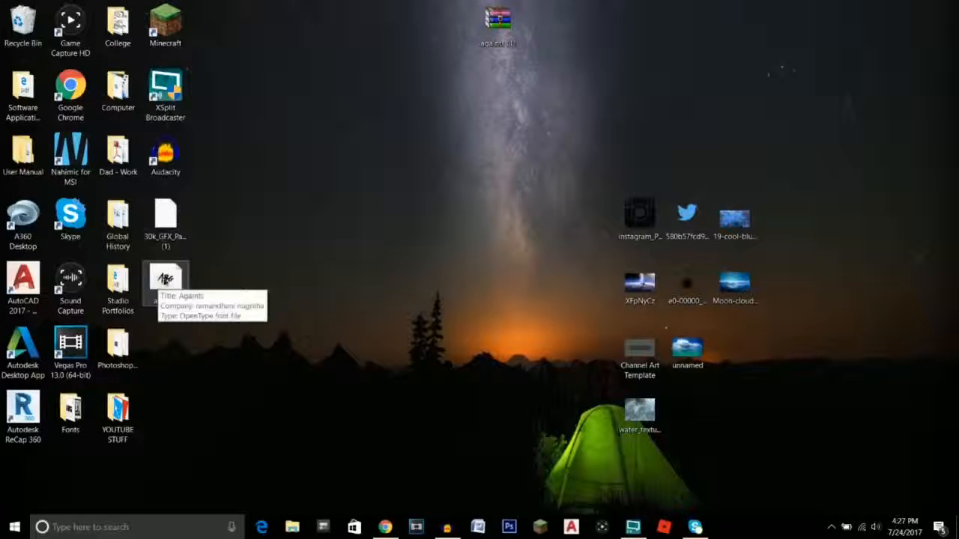
double_click(165, 282)
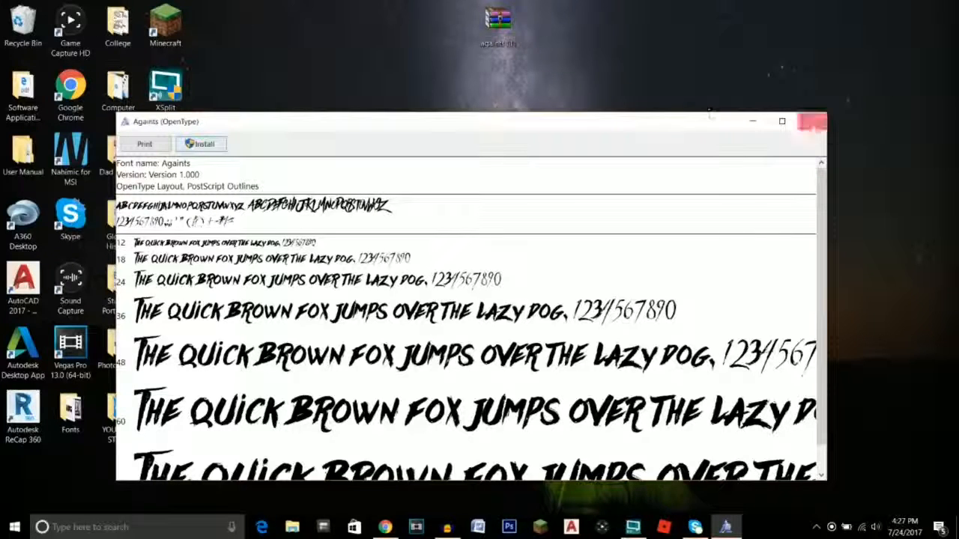
left_click(811, 121)
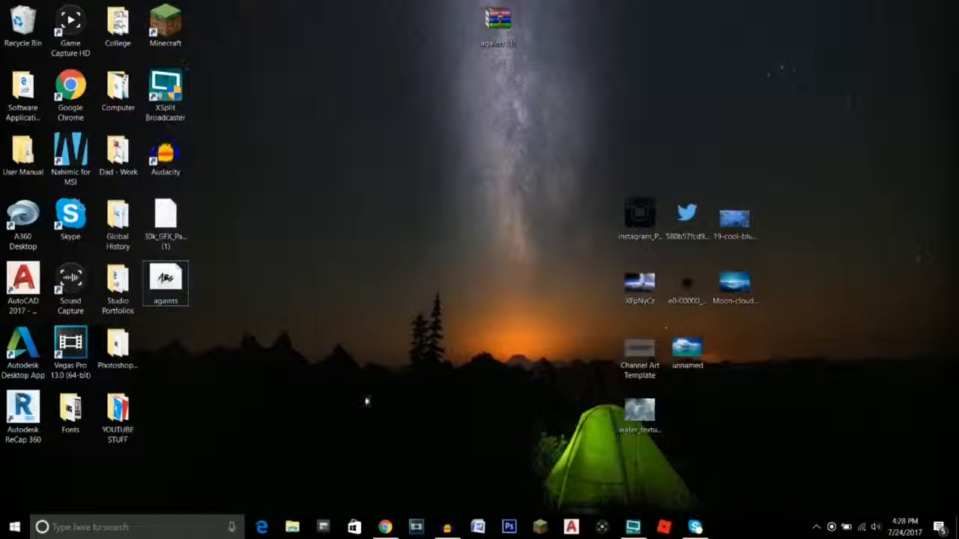
- Return to the Pixlr banner and enter the text TH3HAV0C inside the template's safe area
left_click(384, 527)
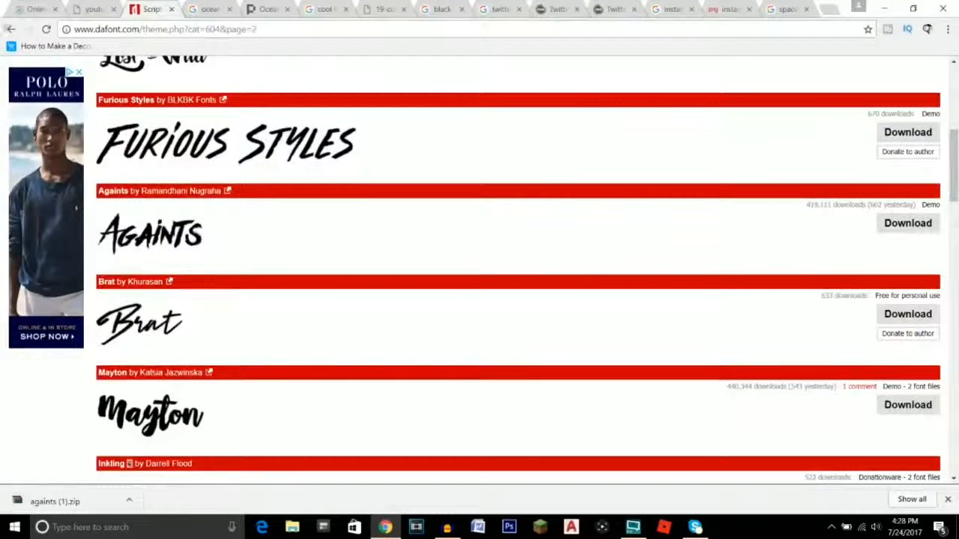
left_click(31, 9)
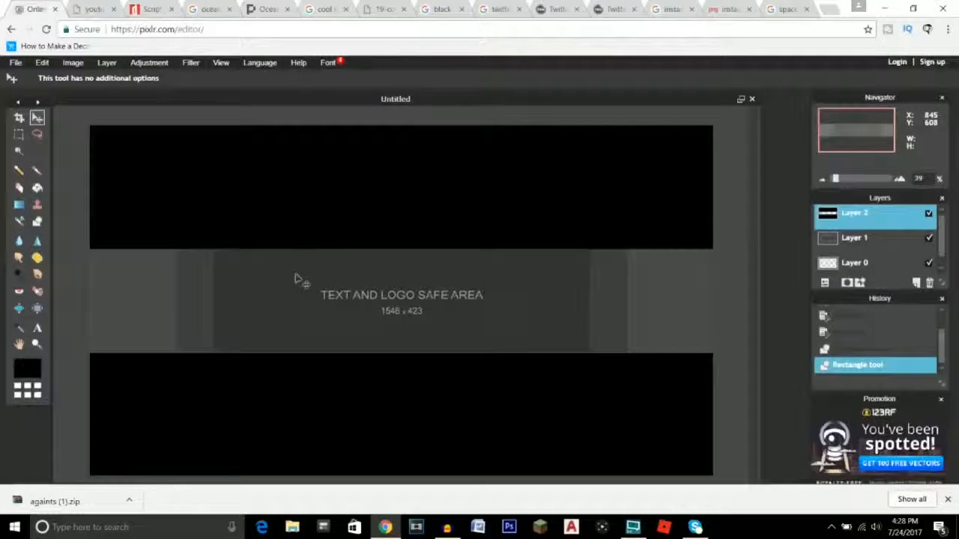
left_click(37, 330)
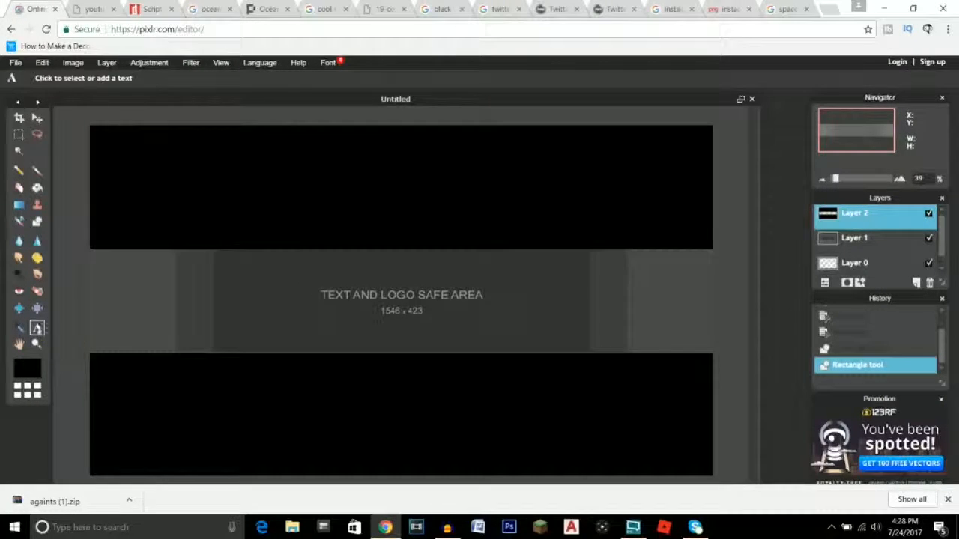
left_click(357, 297)
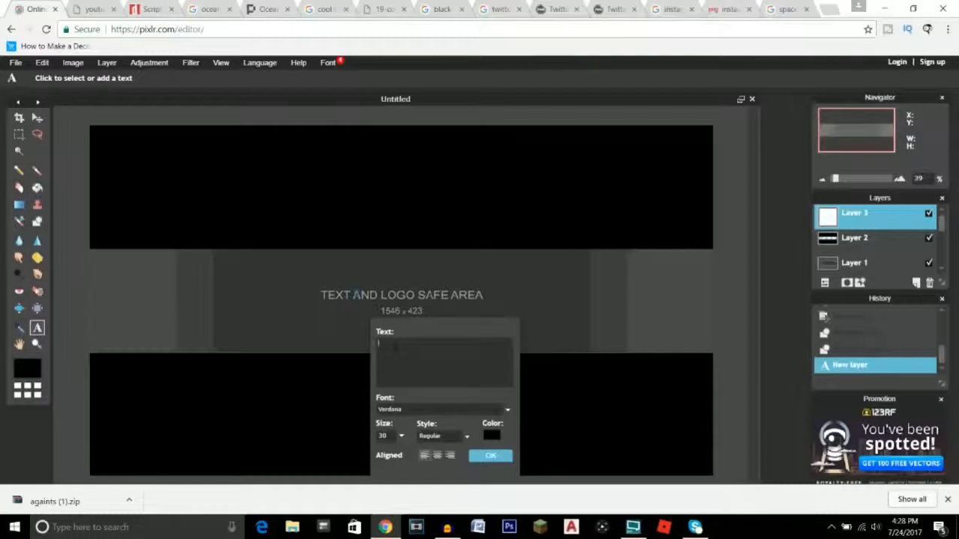
type("HEHAVOC")
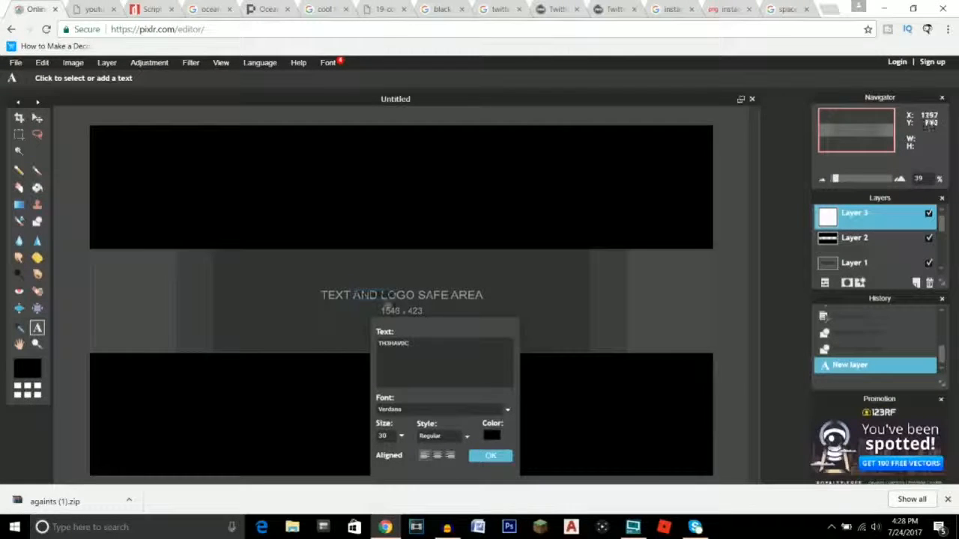
- Set the font of the TH3HAV0C text to Againts
left_click(417, 410)
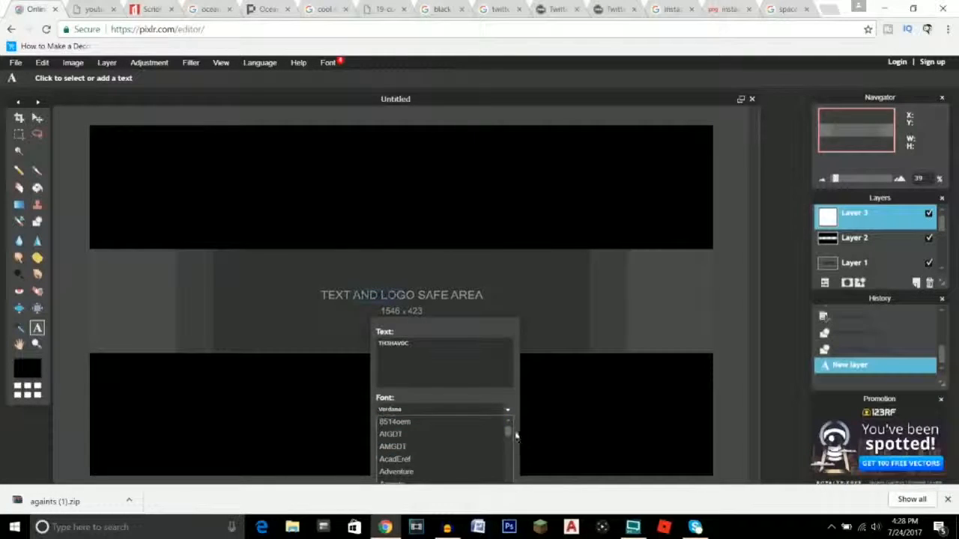
scroll(510, 433, "down", 3)
scroll(510, 433, "up", 3)
scroll(511, 435, "down", 1)
left_click(396, 438)
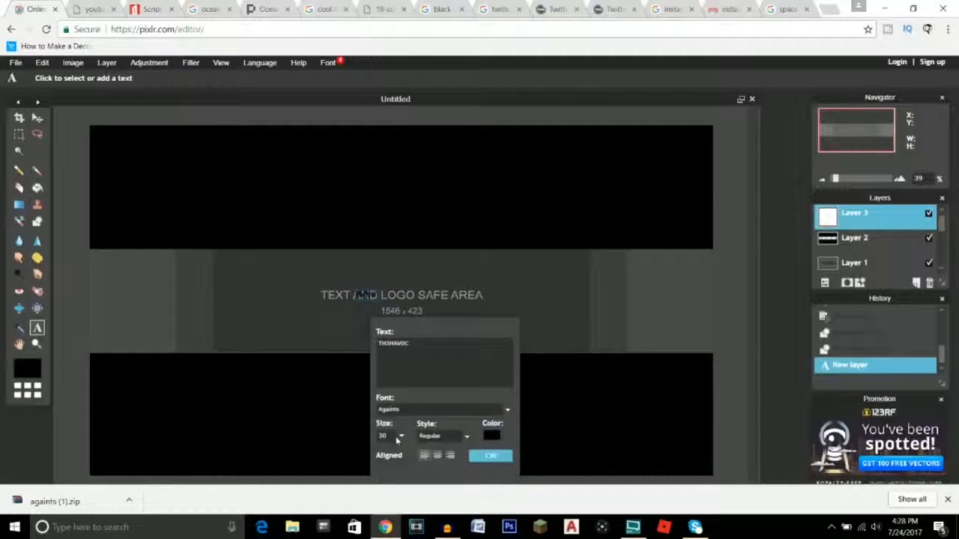
- Set the TH3HAV0C text's size to 130 and its style to Bold
left_click(401, 436)
left_click_drag(389, 454, 408, 453)
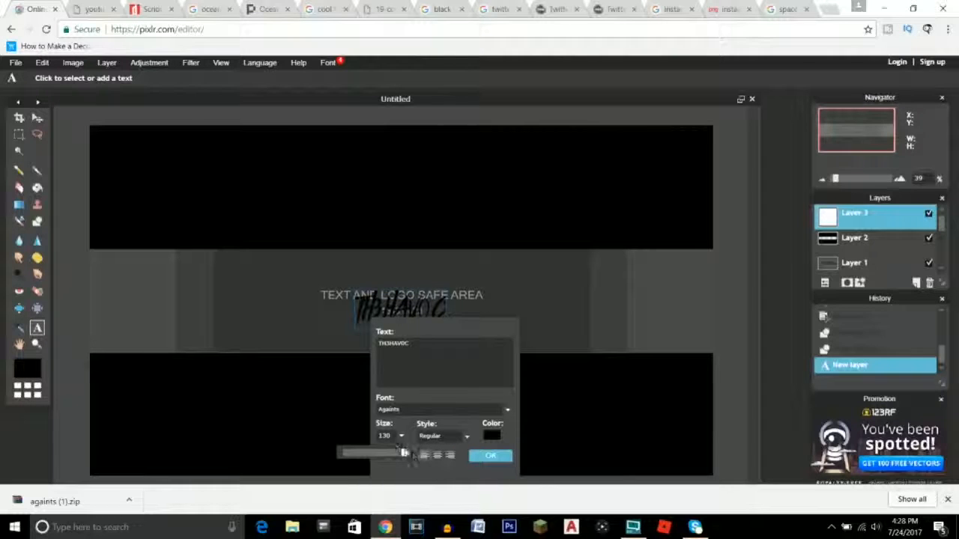
left_click(465, 437)
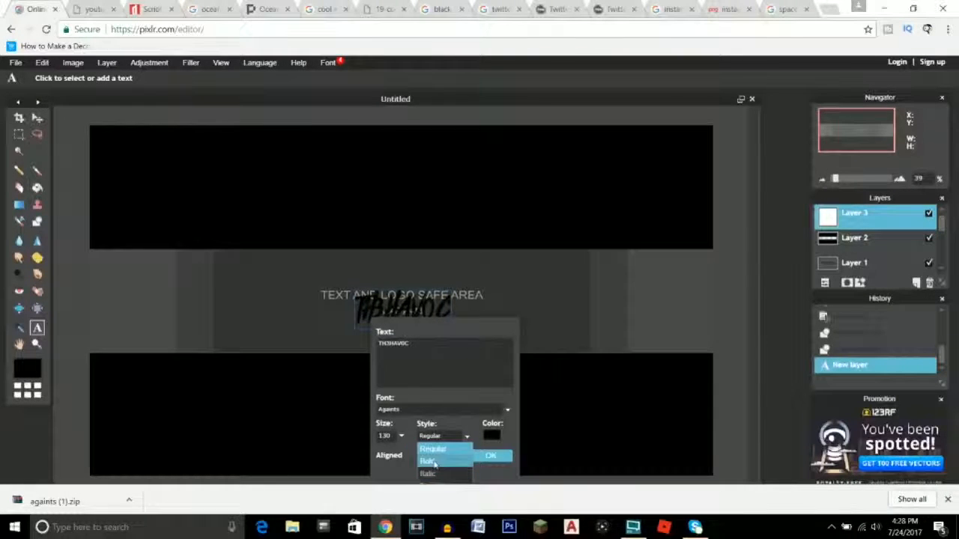
left_click(430, 462)
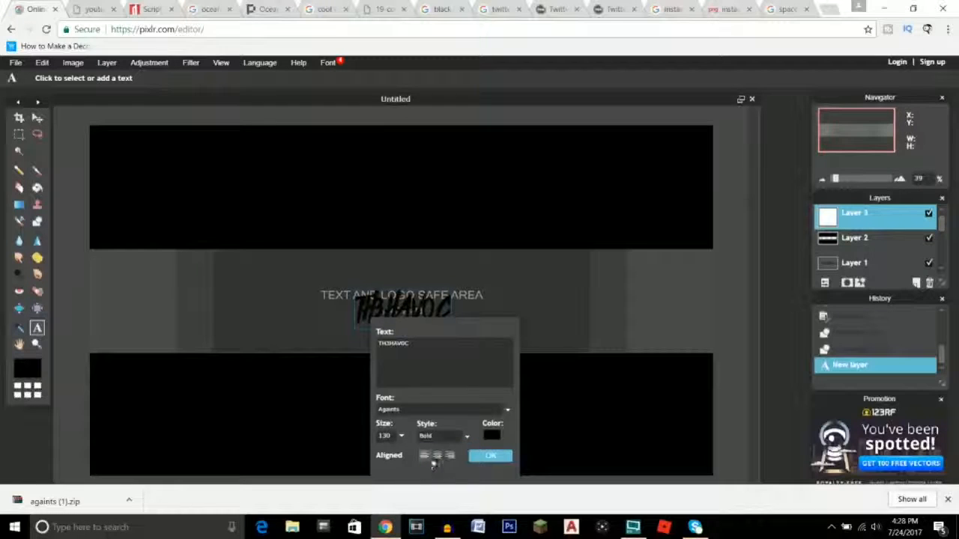
- Color the TH3HAV0C text white (ffffff) and move it slightly up to center it in the safe area
left_click(492, 437)
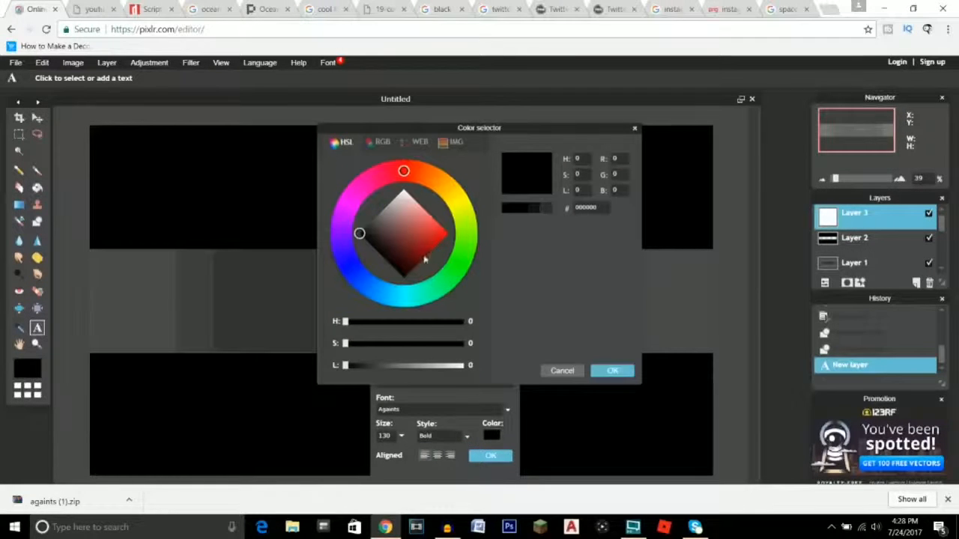
mouse_move(407, 228)
left_mouse_down()
mouse_move(416, 199)
mouse_move(405, 172)
left_mouse_up()
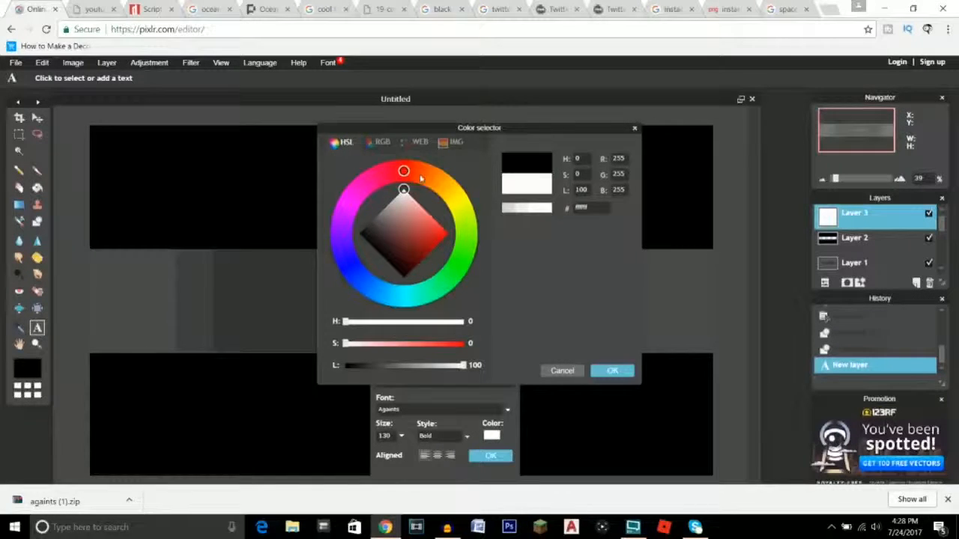
left_click(452, 195)
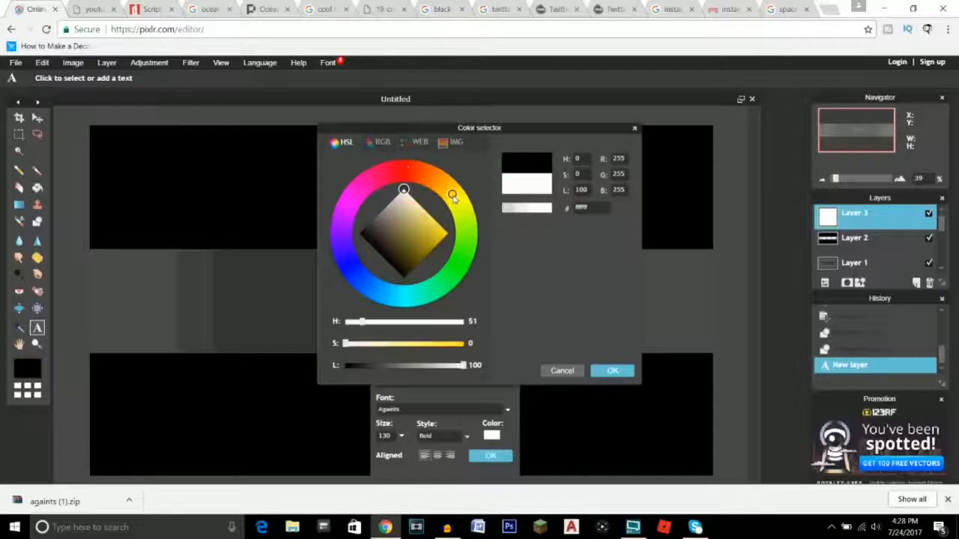
mouse_move(344, 343)
left_mouse_down()
mouse_move(477, 343)
mouse_move(333, 346)
left_mouse_up()
left_click(619, 377)
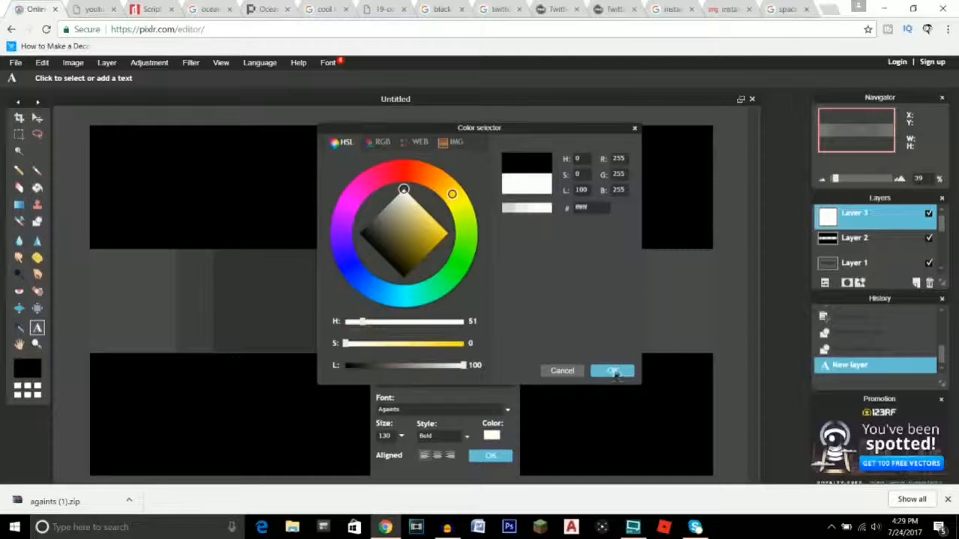
left_click(488, 457)
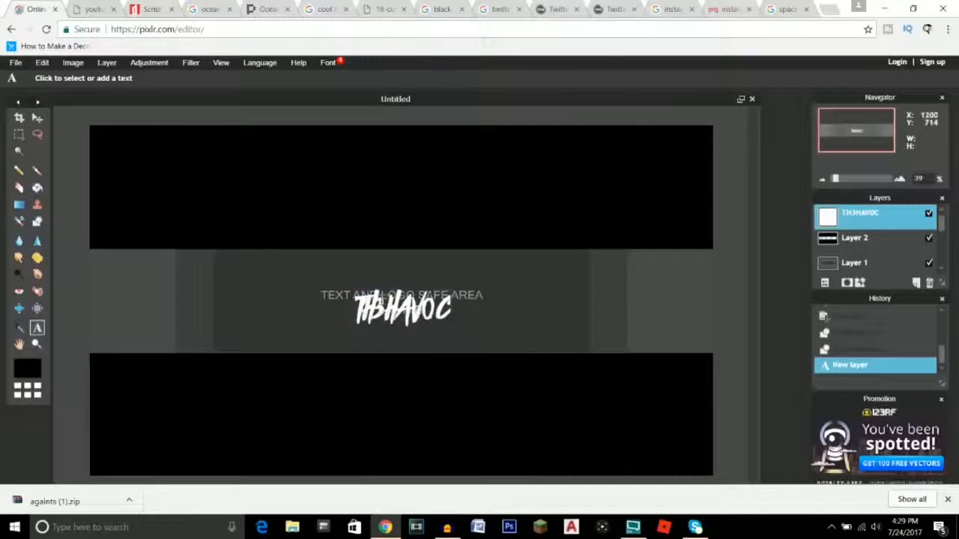
left_click(37, 117)
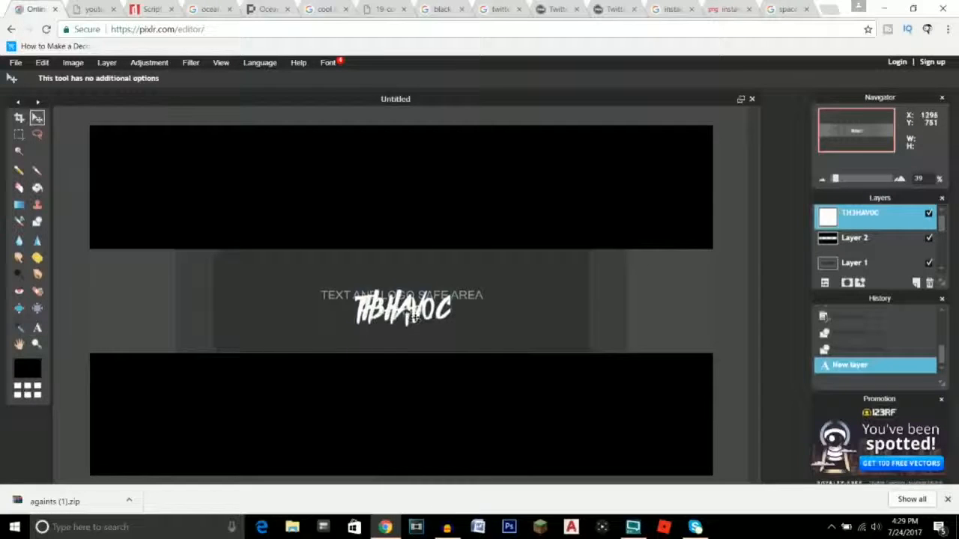
left_click_drag(414, 317, 416, 313)
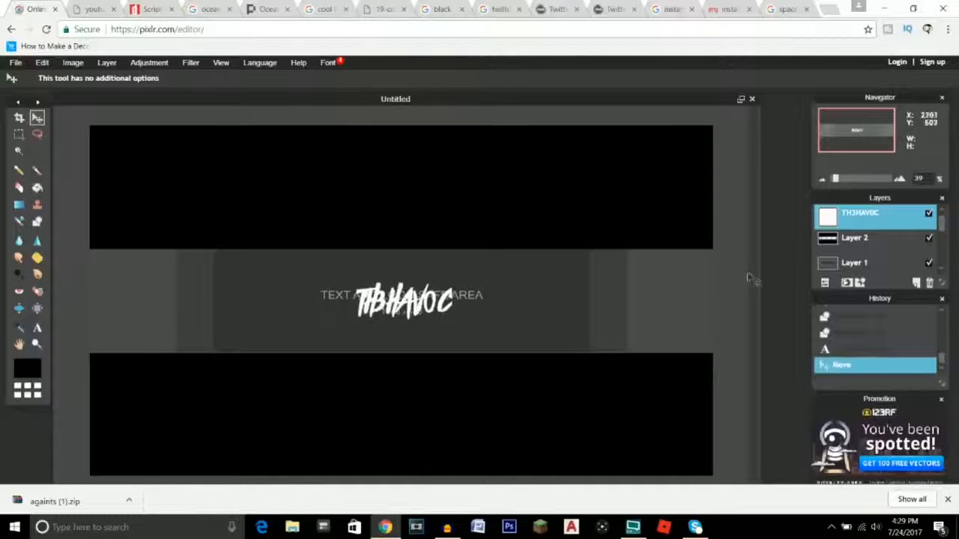
- Add a drop shadow to the TH3HAV0C layer with opacity 100, distance 5 and size 5
right_click(863, 217)
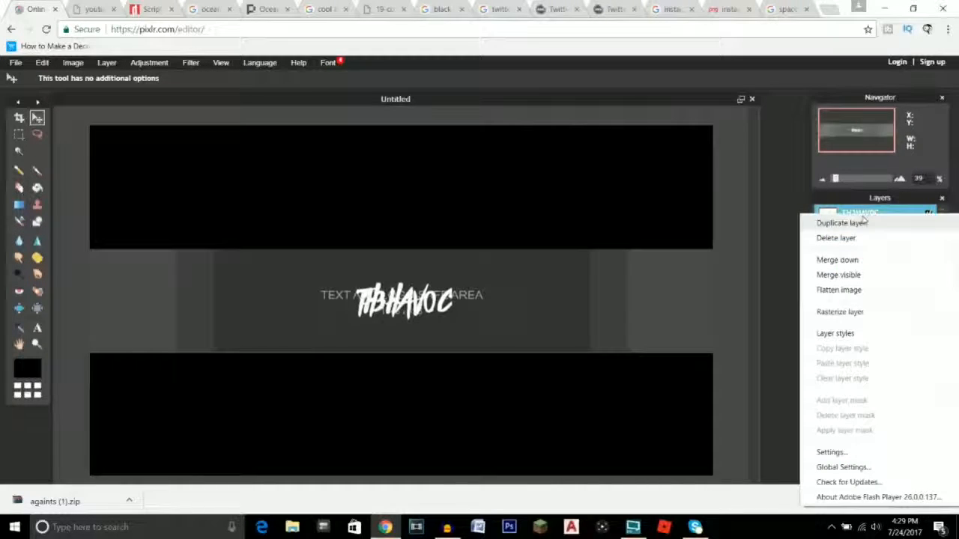
left_click(854, 334)
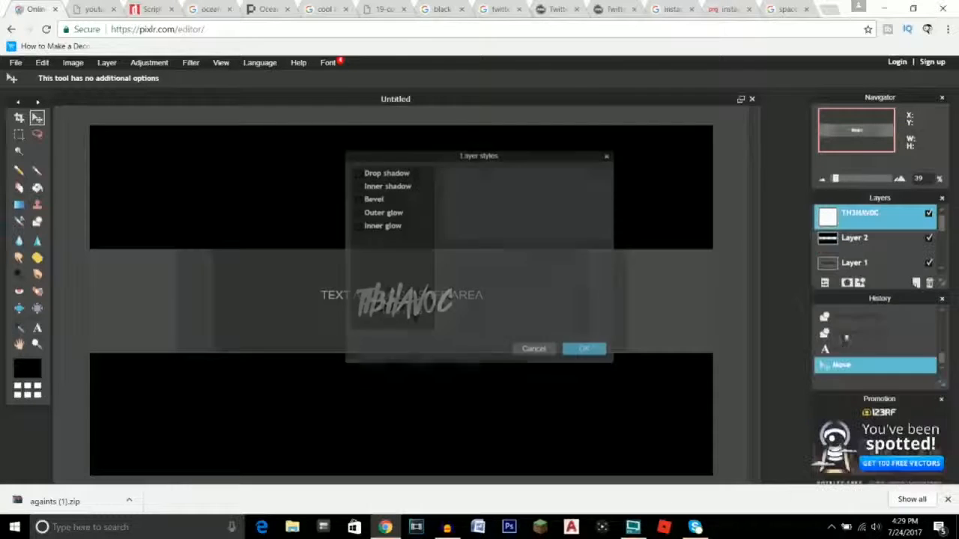
left_click_drag(484, 159, 671, 162)
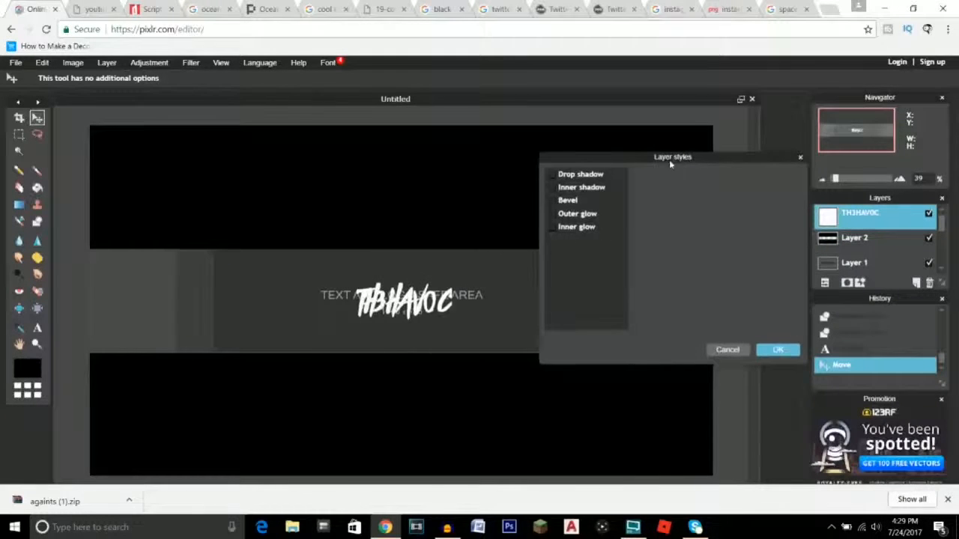
left_click(552, 175)
left_click(573, 177)
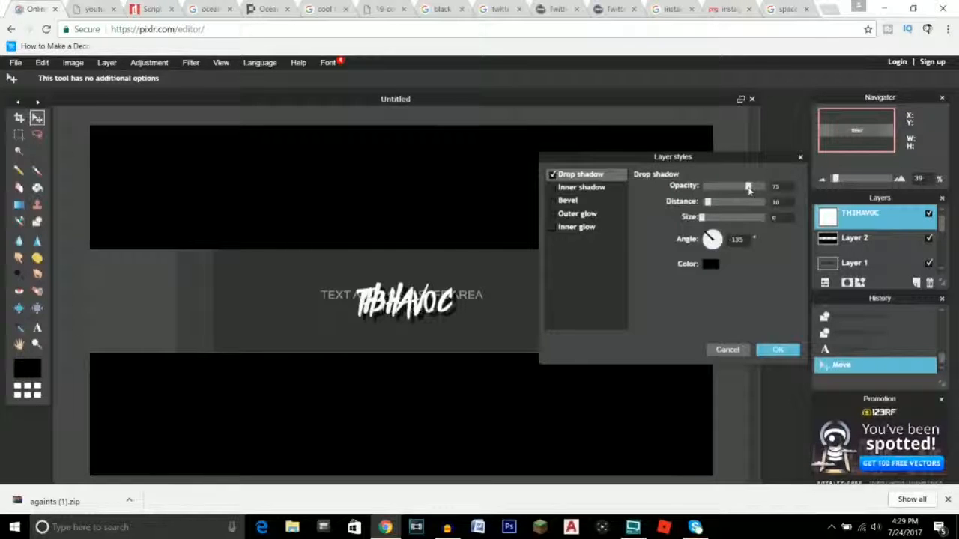
left_click_drag(747, 187, 766, 187)
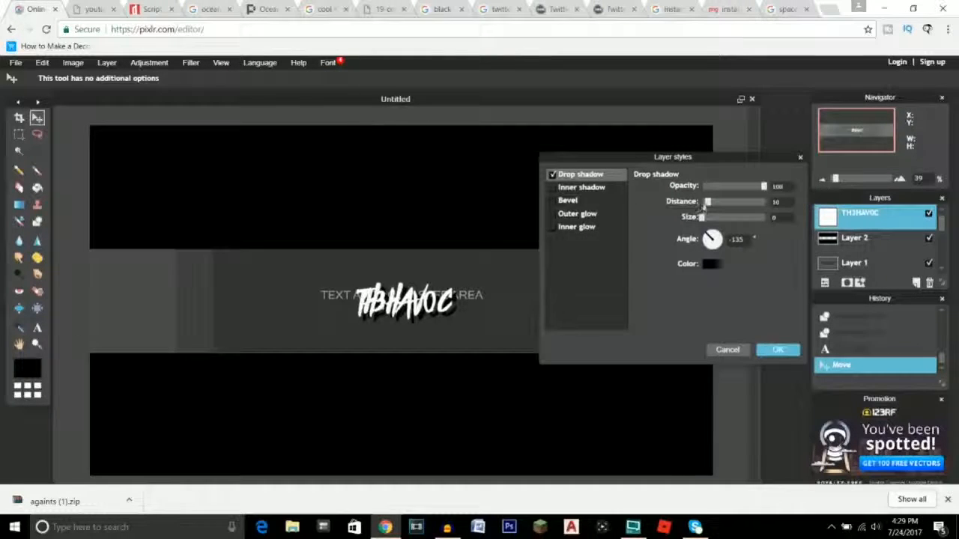
left_click_drag(705, 202, 702, 202)
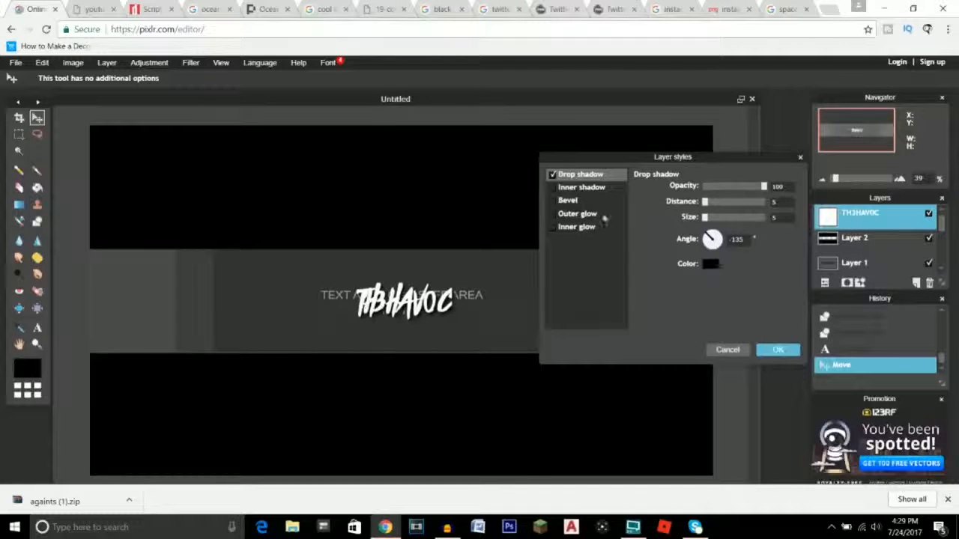
left_click(777, 349)
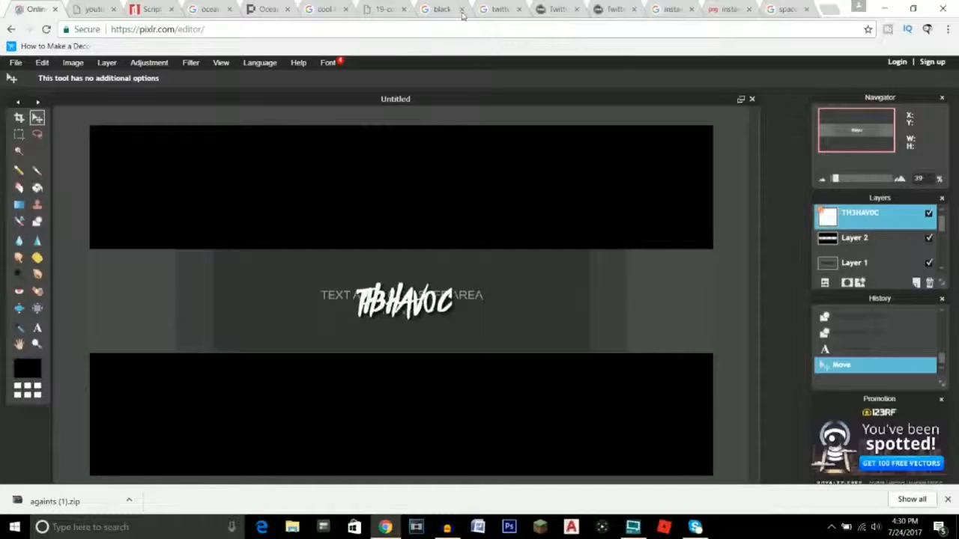
- Examine the "twitter logo png" image results and open the StickPNG page of the transparent blue Twitter logo
left_click(501, 10)
scroll(375, 153, "up", 3)
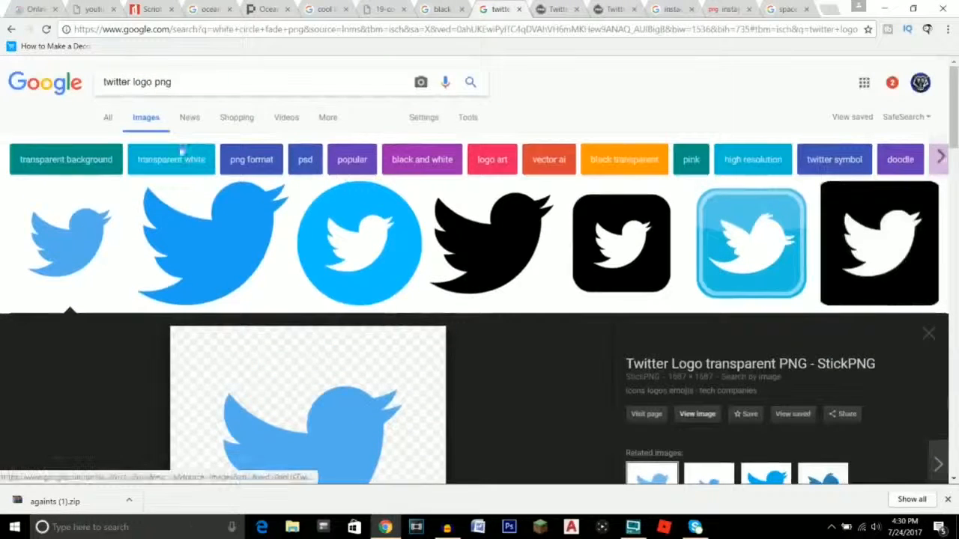
scroll(278, 178, "down", 2)
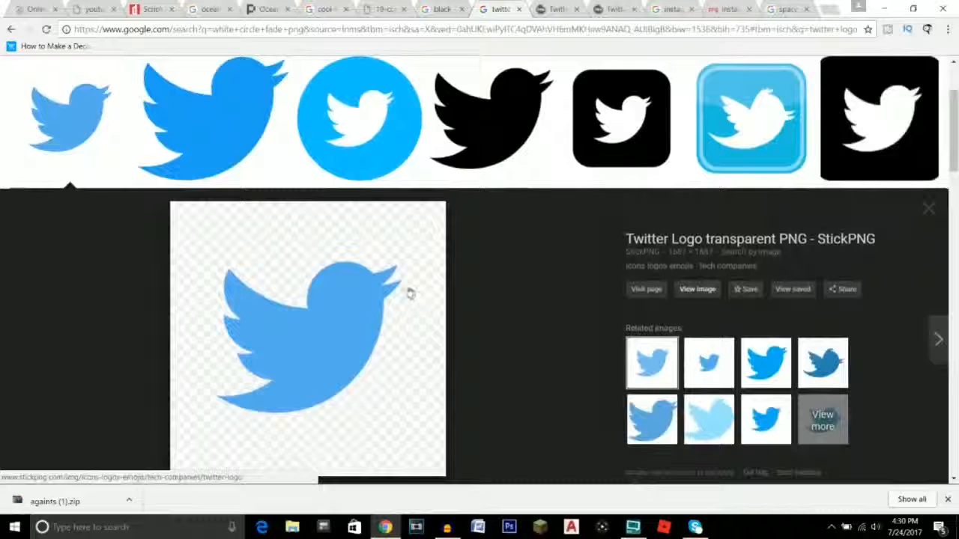
scroll(409, 290, "up", 2)
scroll(409, 291, "down", 2)
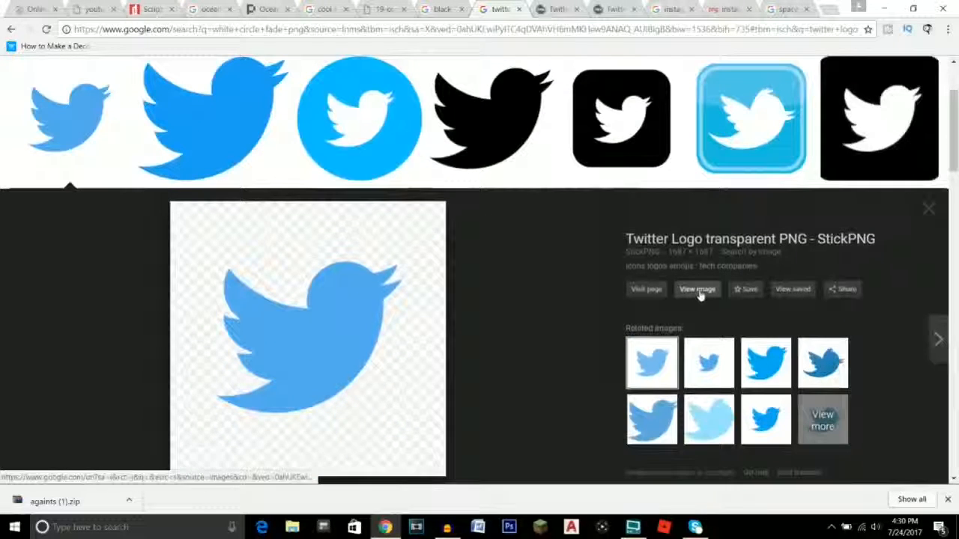
left_click(698, 293)
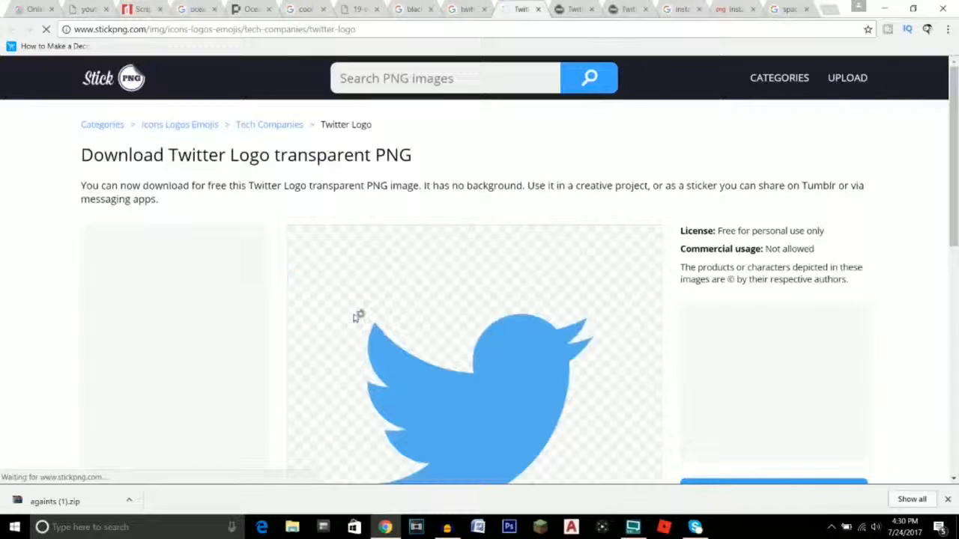
- Show the logo images saved on the desktop and view the black Instagram logo in the "instagram logo png" results
left_click_drag(847, 14, 2, 75)
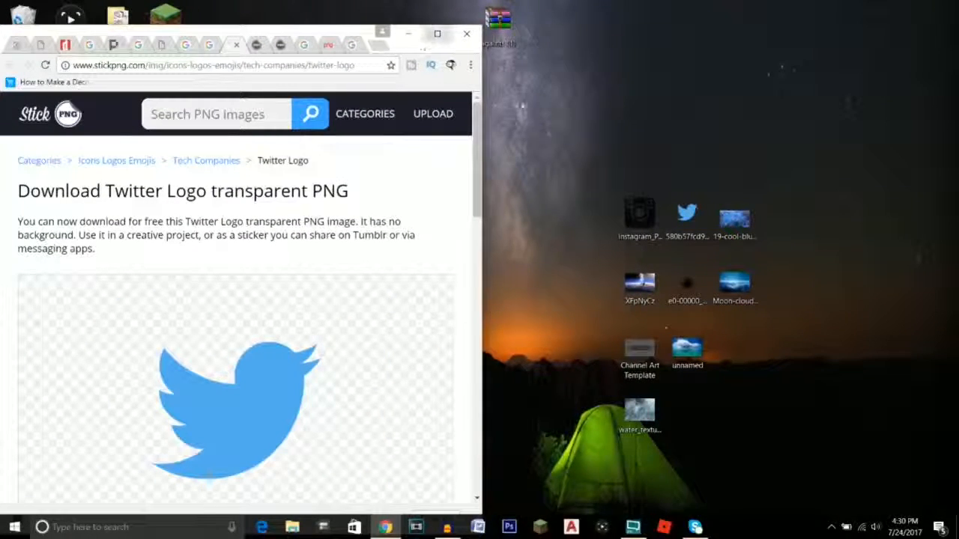
left_click(436, 33)
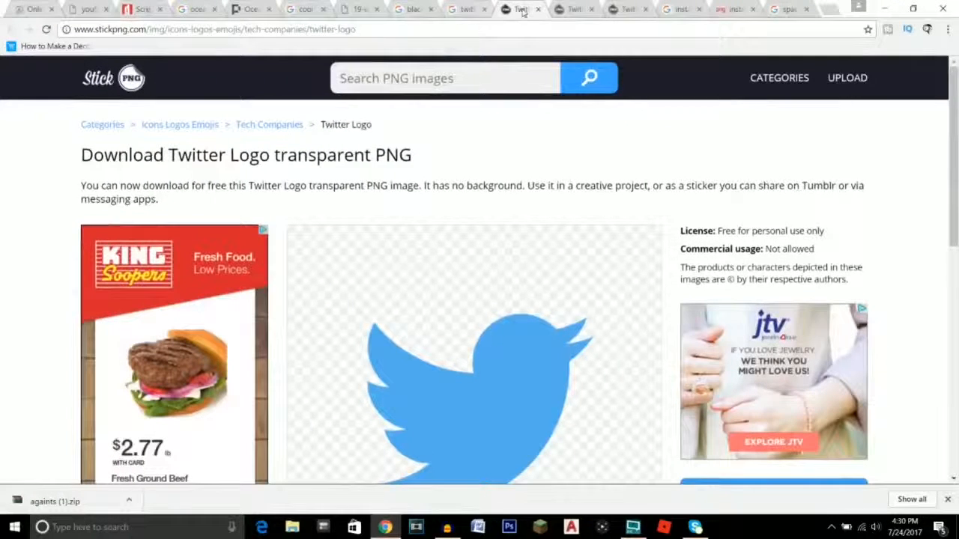
left_click(682, 10)
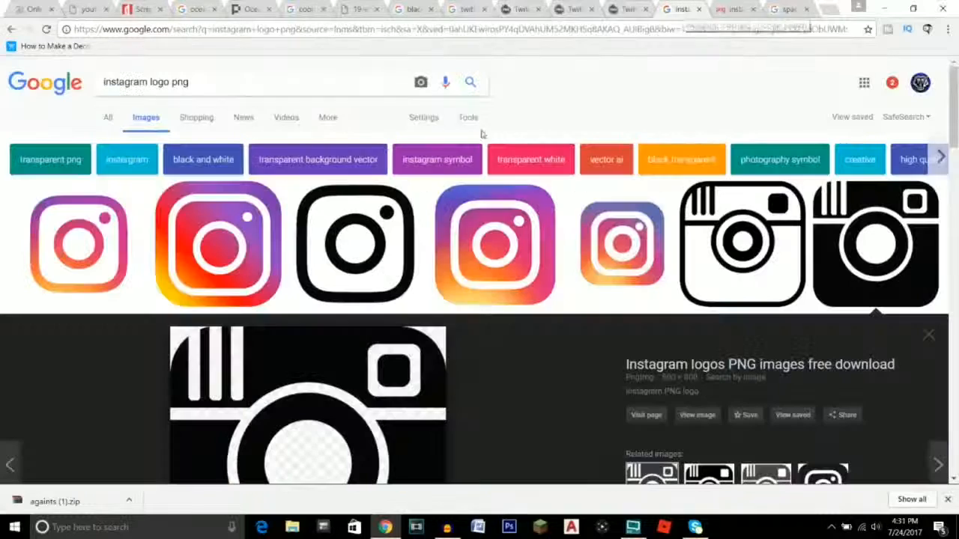
scroll(375, 187, "down", 3)
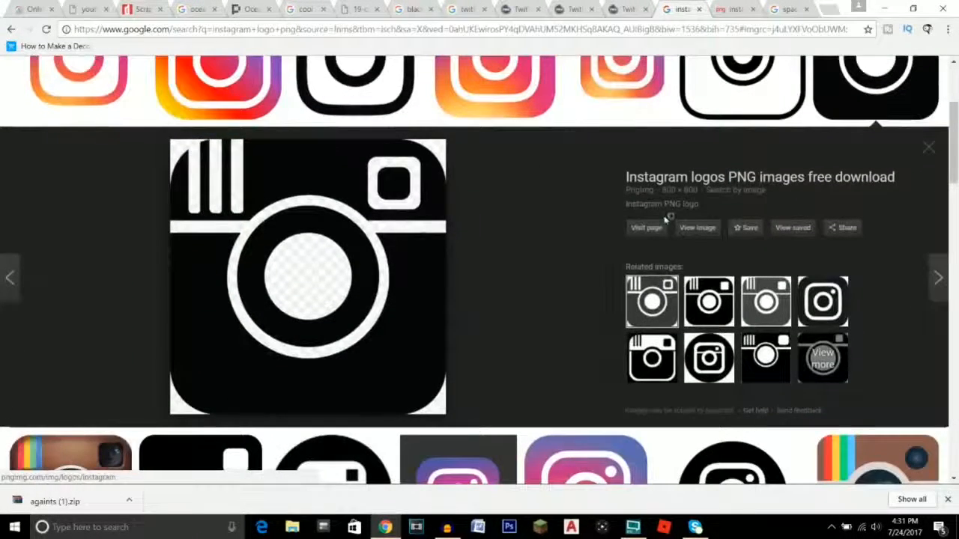
- Return to the Pixlr banner and open the Twitter logo image 580b57fcd9996e24bc43c53e from the desktop as a layer
left_click(31, 11)
left_click(107, 63)
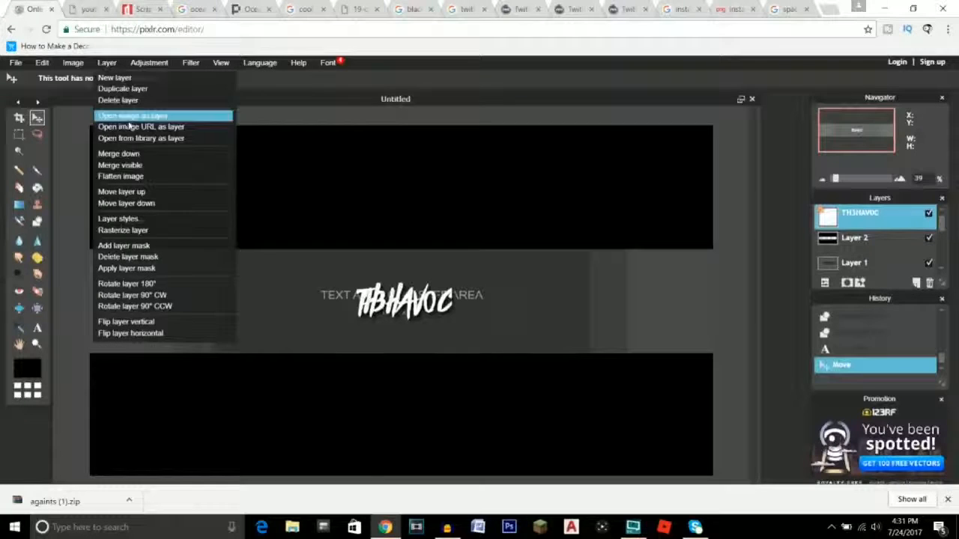
left_click(127, 116)
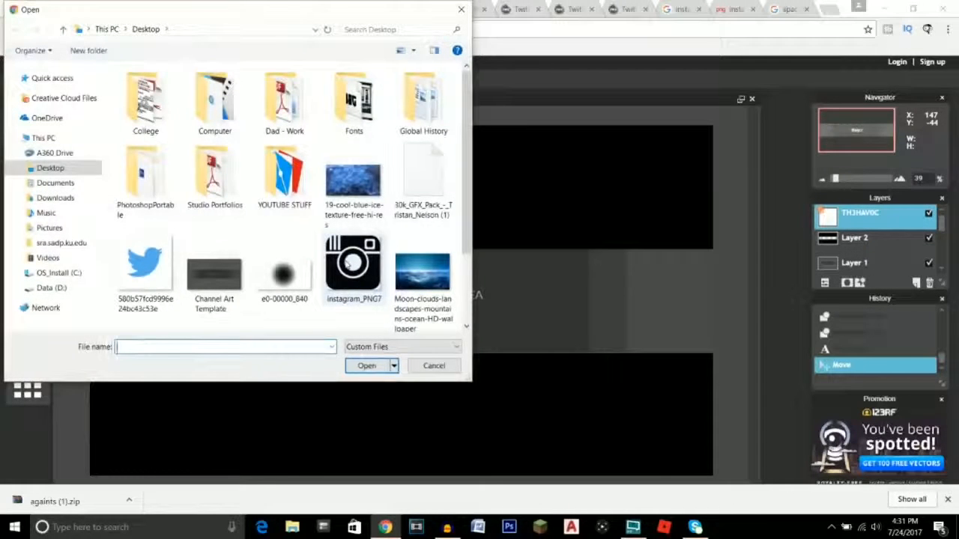
left_click(144, 271)
left_click(366, 366)
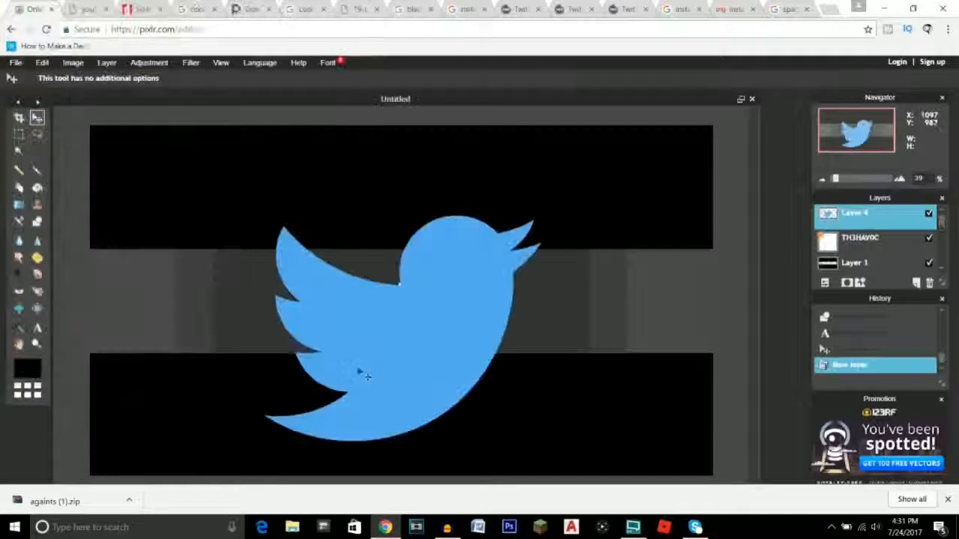
- Move the Twitter logo to the left and shrink it to a small icon beside the TH3HAV0C text using Free transform
left_click_drag(387, 317, 302, 280)
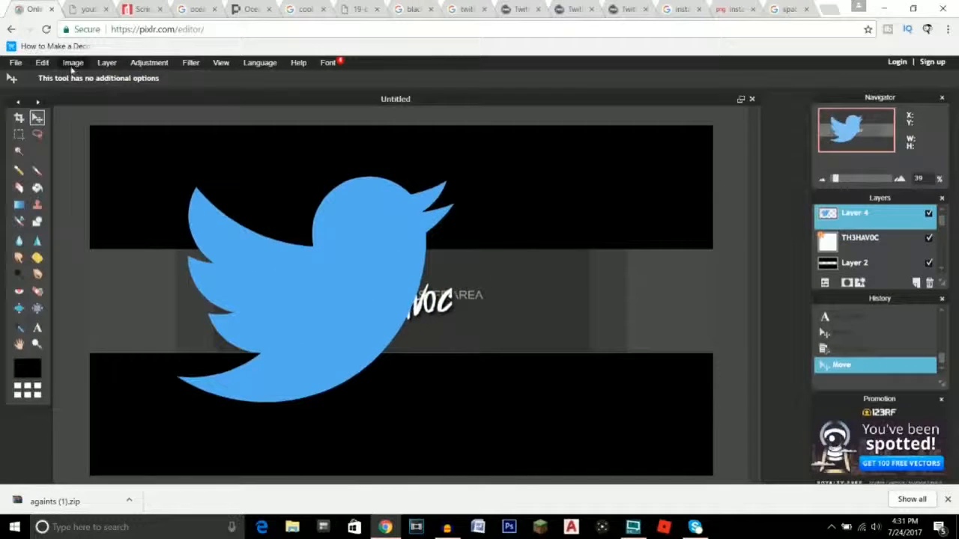
left_click(42, 62)
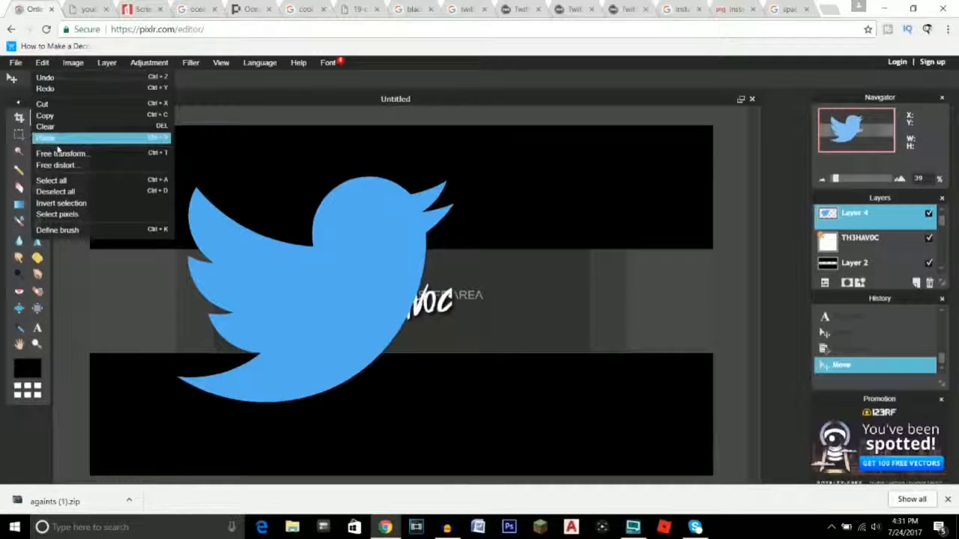
left_click(60, 158)
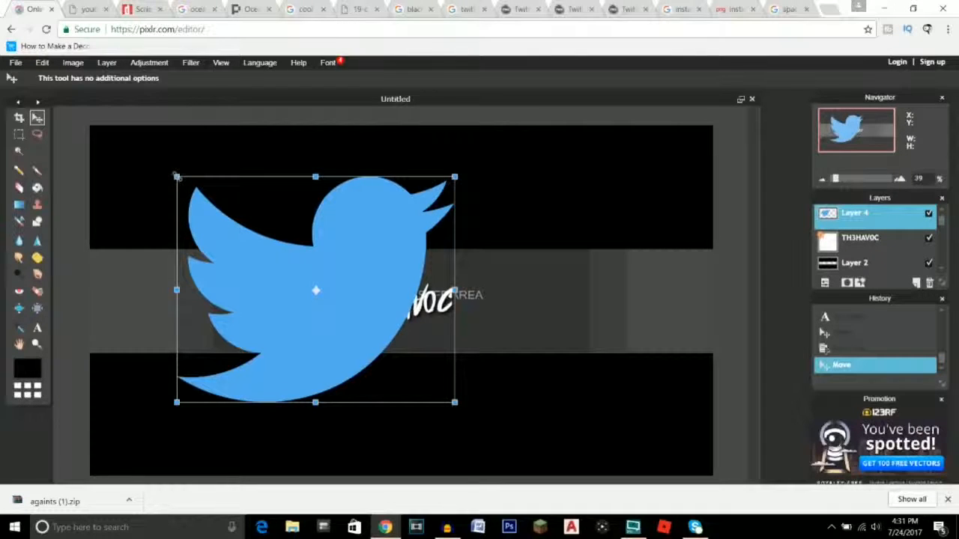
left_click_drag(176, 177, 305, 266)
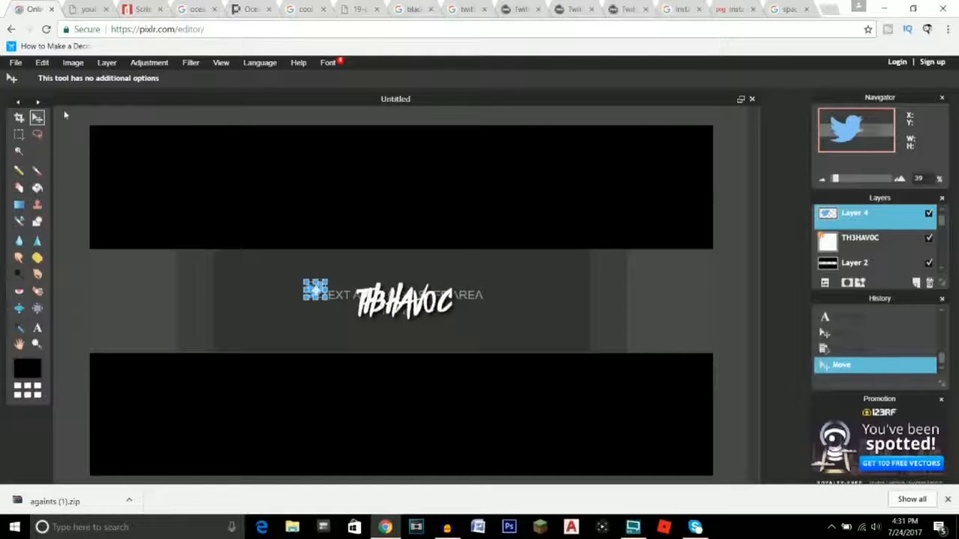
left_click(37, 118)
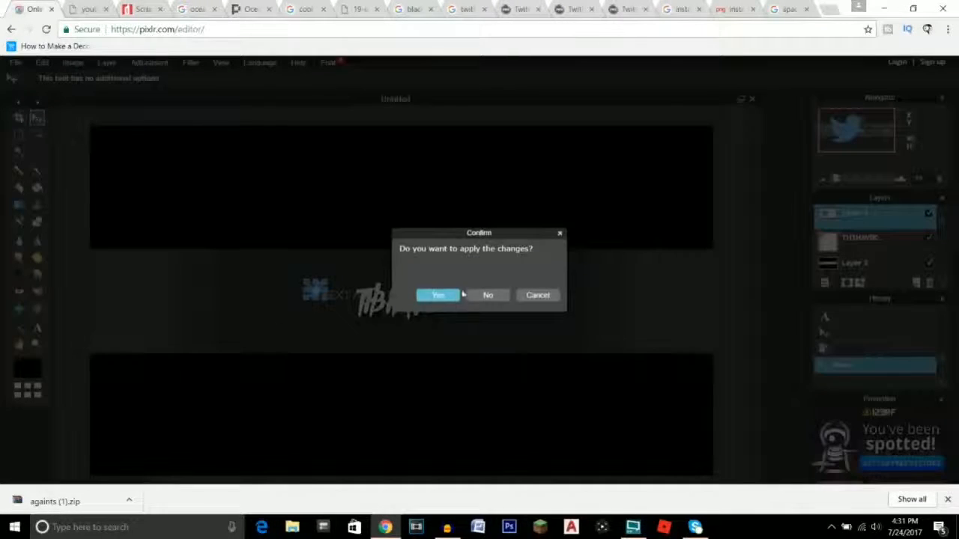
left_click(457, 295)
- Move the small Twitter logo to just inside the left edge of the text and logo safe area
scroll(165, 322, "up", 5)
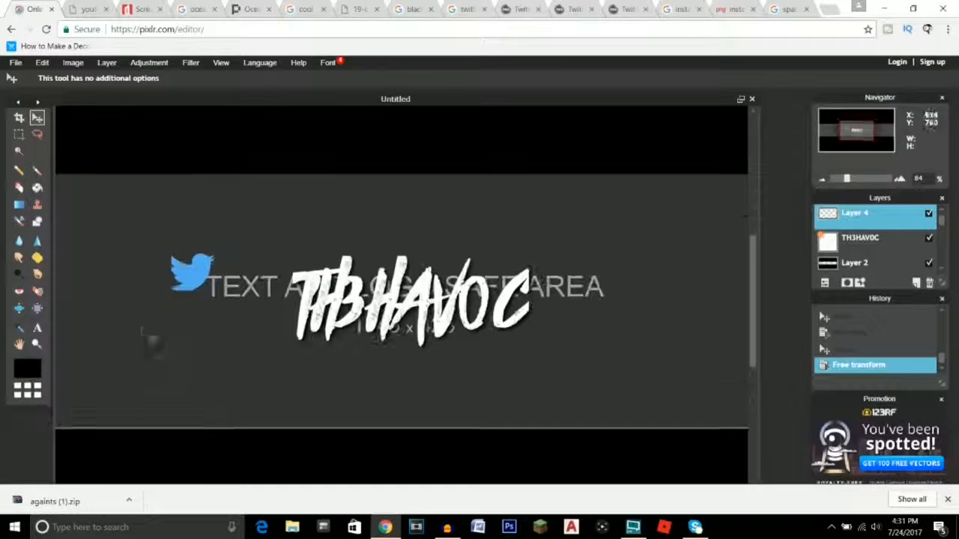
scroll(172, 322, "up", 2)
mouse_move(237, 306)
left_mouse_down()
mouse_move(162, 306)
mouse_move(234, 304)
left_mouse_up()
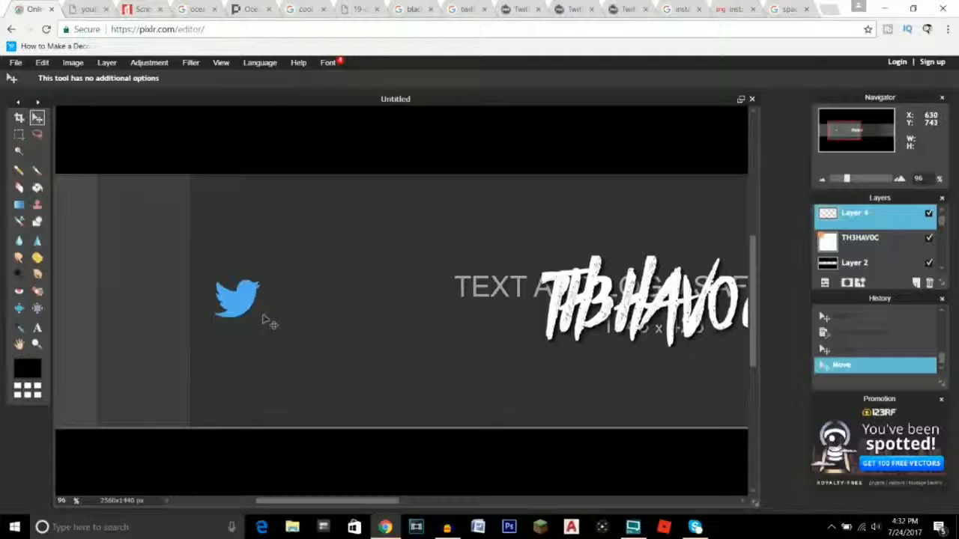
- Recolor the Twitter logo white with an inner glow of opacity 100, hardness 10, size 100 and color ffffff
right_click(893, 224)
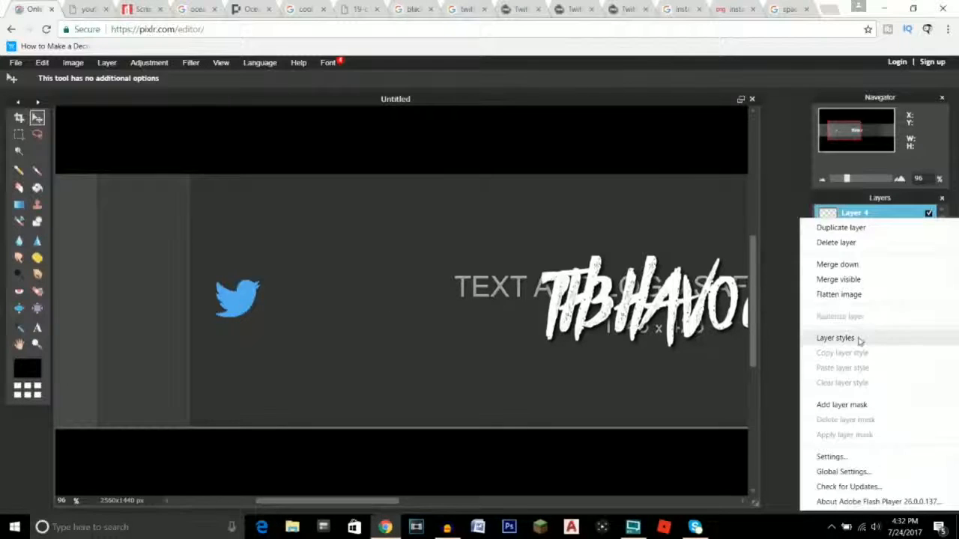
left_click(834, 338)
left_click(553, 198)
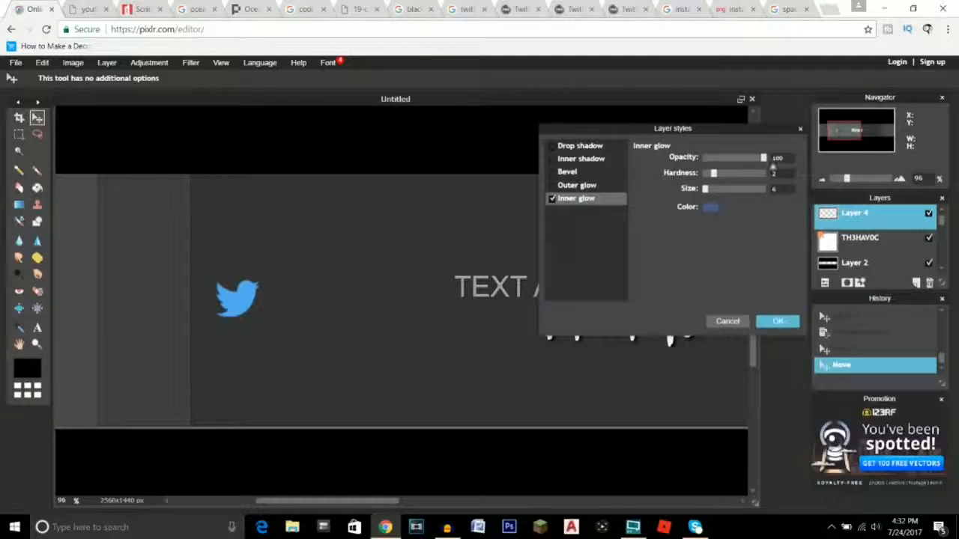
left_click_drag(715, 174, 764, 173)
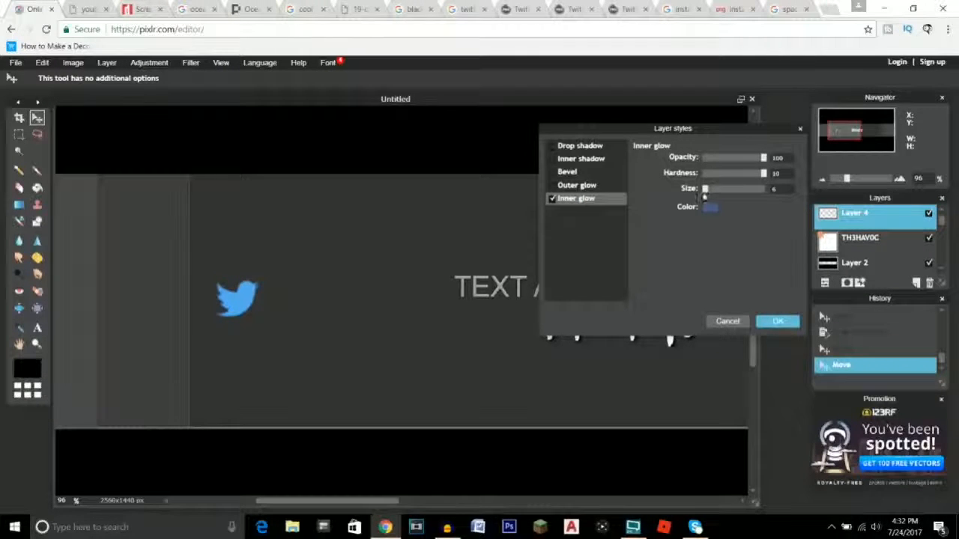
left_click_drag(704, 189, 764, 188)
left_click(711, 209)
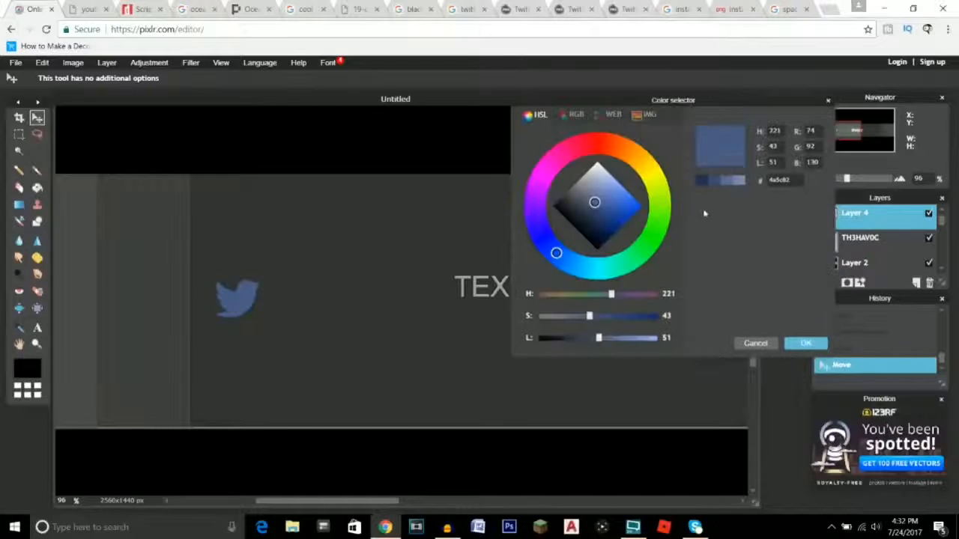
left_click_drag(607, 196, 597, 159)
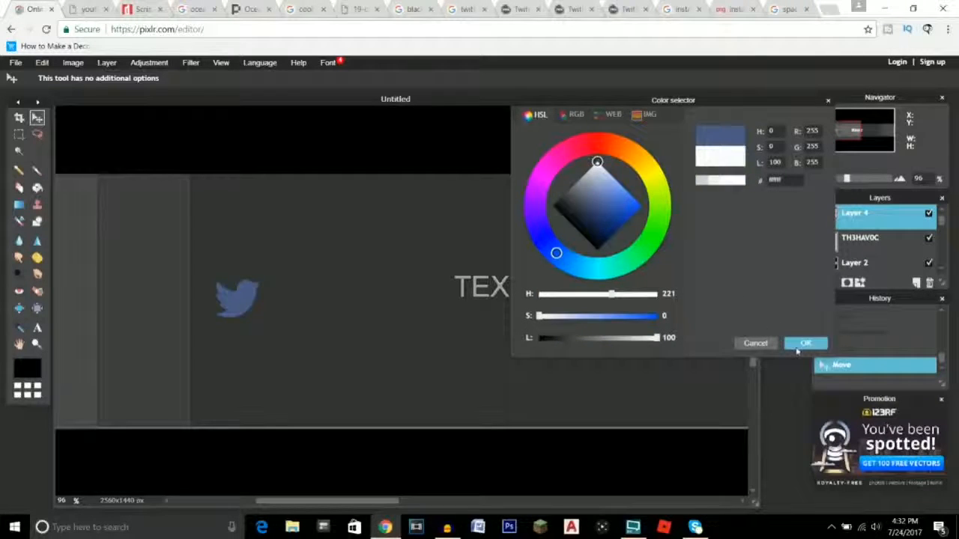
left_click(802, 345)
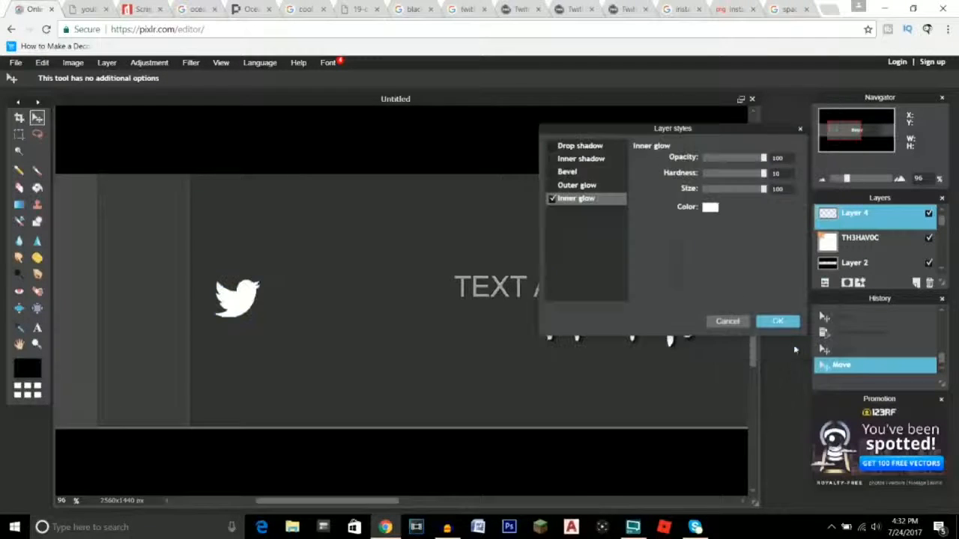
- Add a black drop shadow to the Twitter logo with opacity 100, distance 5 and size 5, and apply the layer styles
left_click(552, 147)
left_click(566, 148)
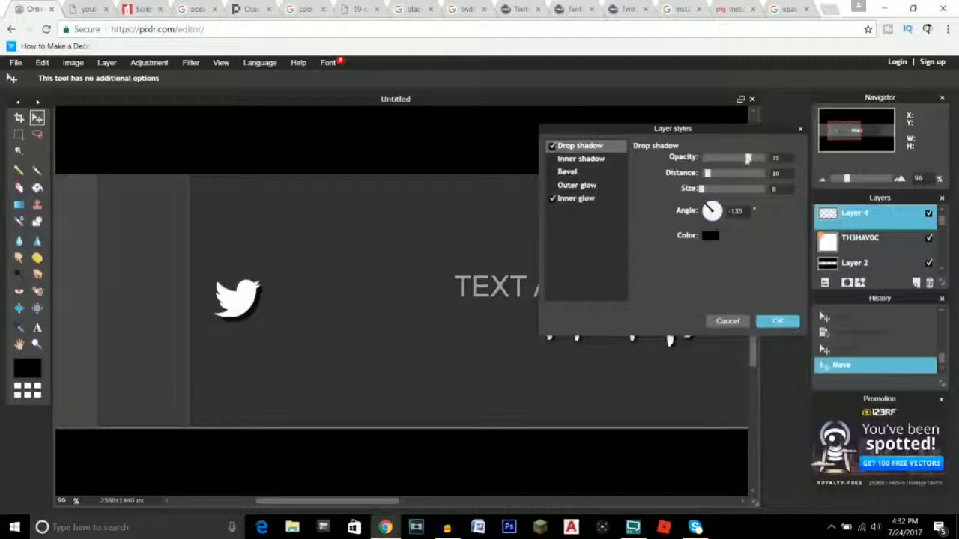
left_click_drag(748, 159, 764, 158)
left_click_drag(705, 173, 703, 174)
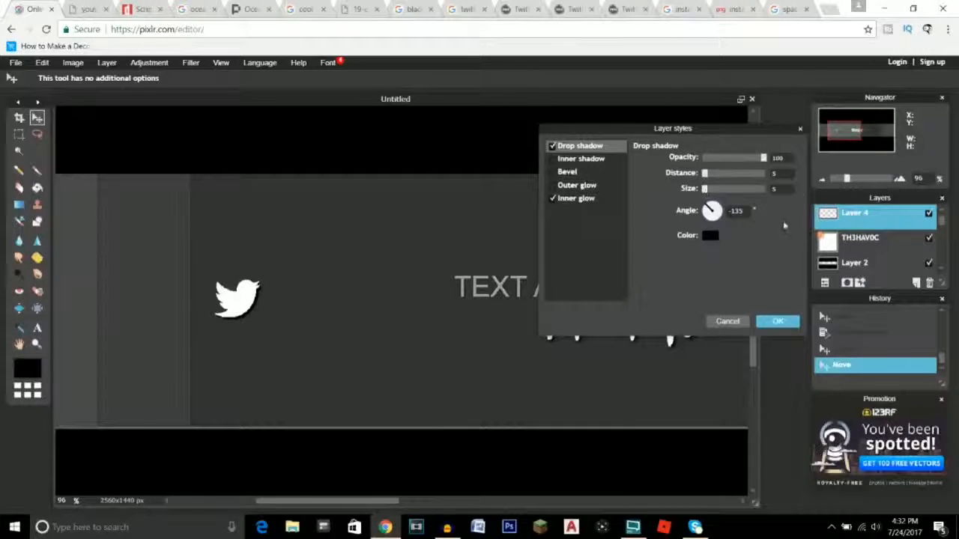
left_click(779, 322)
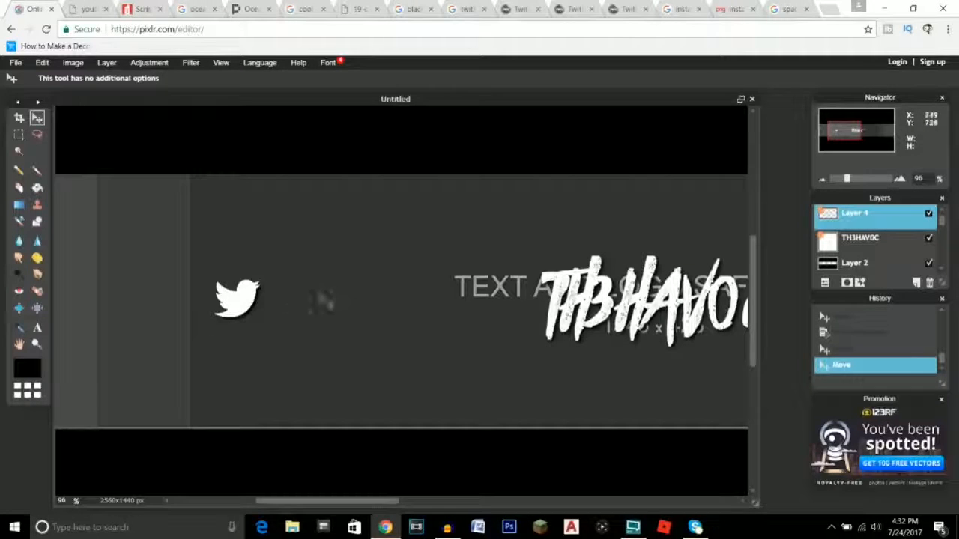
- Open the Instagram logo image instagram_PNG7 from the desktop as a layer and shift it toward the banner's left side
scroll(284, 311, "up", 2)
scroll(244, 320, "down", 3)
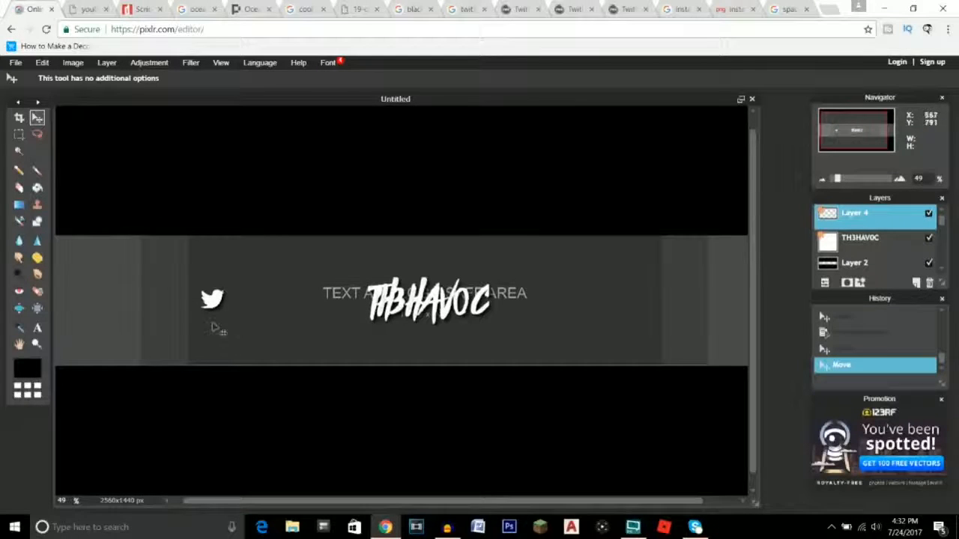
left_click(111, 63)
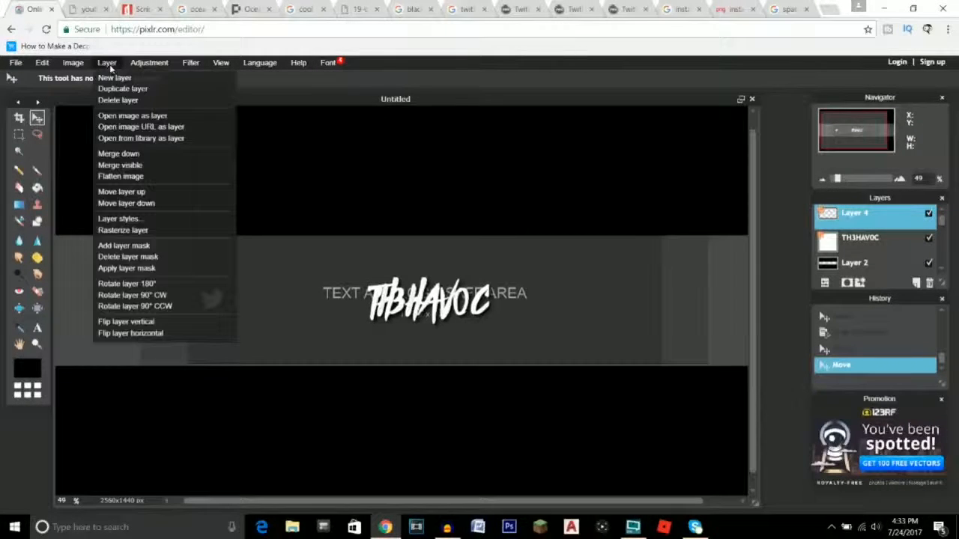
left_click(128, 114)
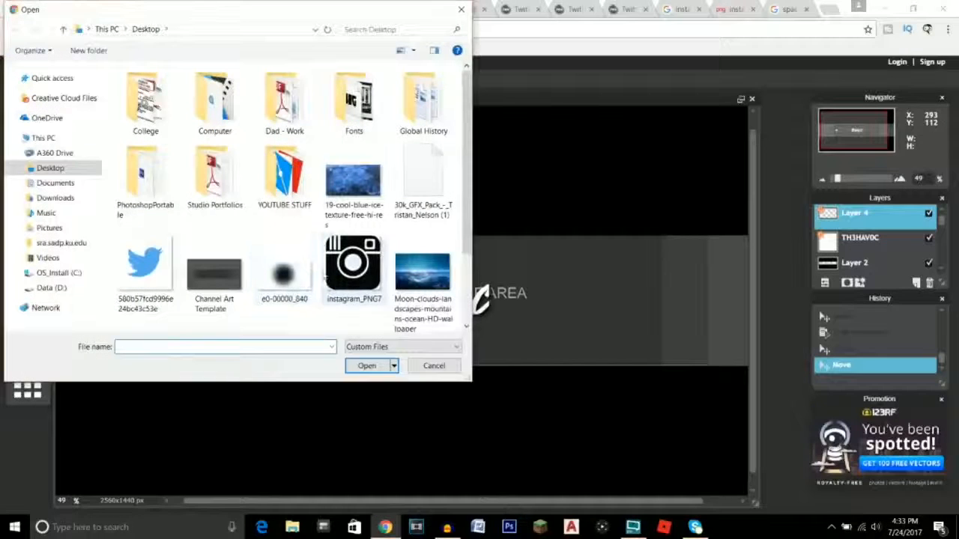
left_click(352, 266)
left_click(364, 366)
left_click_drag(356, 288, 242, 291)
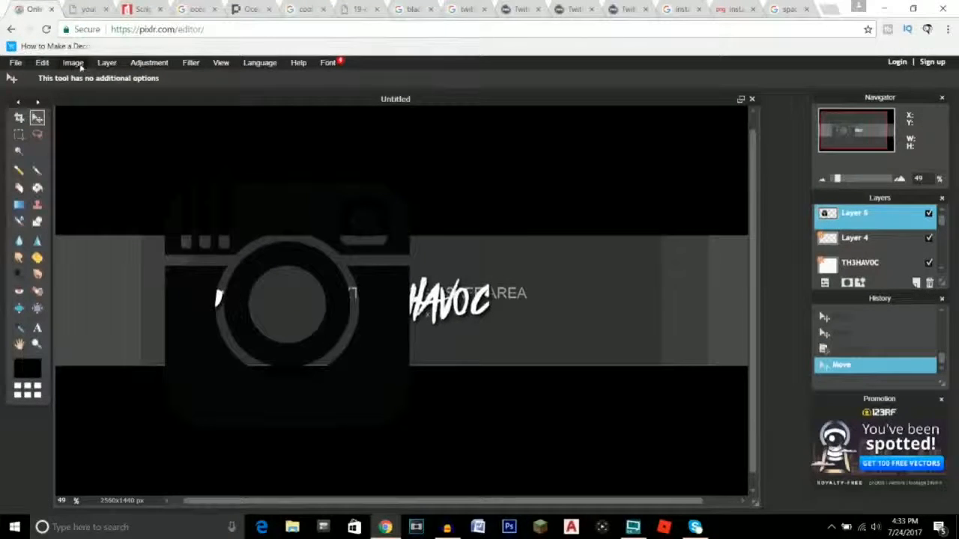
- Shrink the Instagram logo to a small icon with Free transform and place it on the right side of the TH3HAV0C text
left_click(42, 63)
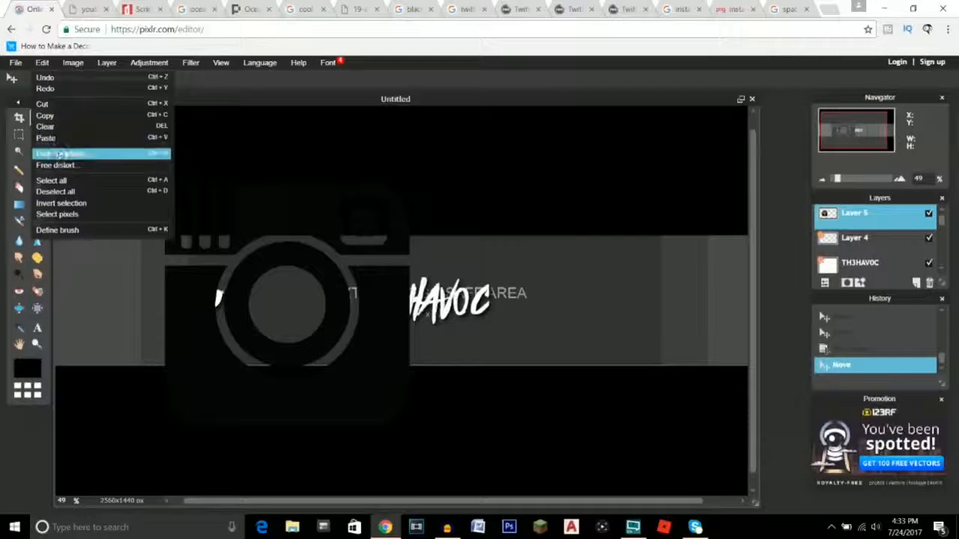
left_click(61, 152)
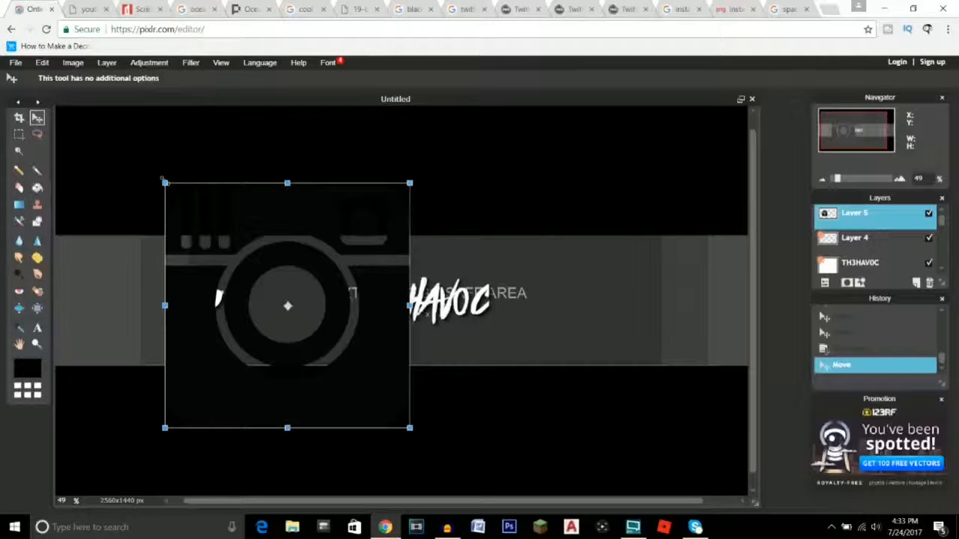
left_click_drag(163, 180, 278, 296)
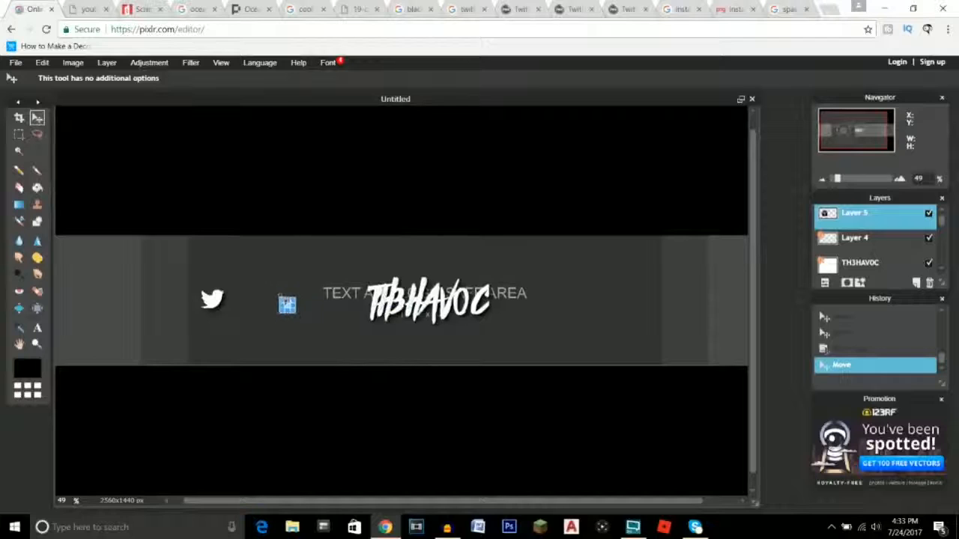
- Recolor the small Instagram logo white with an inner glow layer style
scroll(472, 302, "up", 2)
right_click(828, 214)
left_click(839, 282)
left_click(573, 199)
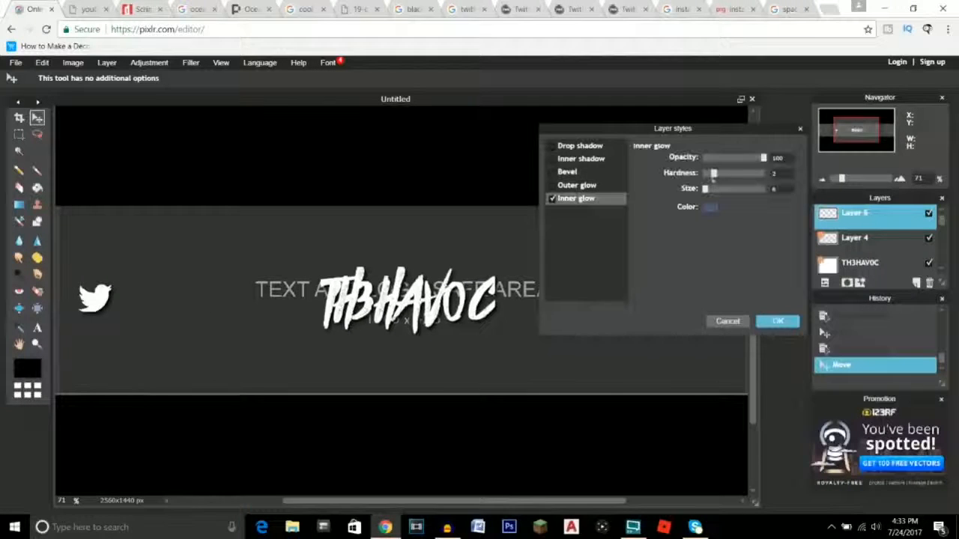
left_click(711, 207)
left_click(689, 214)
left_click(778, 321)
- Add a black drop shadow to the Instagram logo with opacity 100, distance about 6 and angle -135
right_click(852, 218)
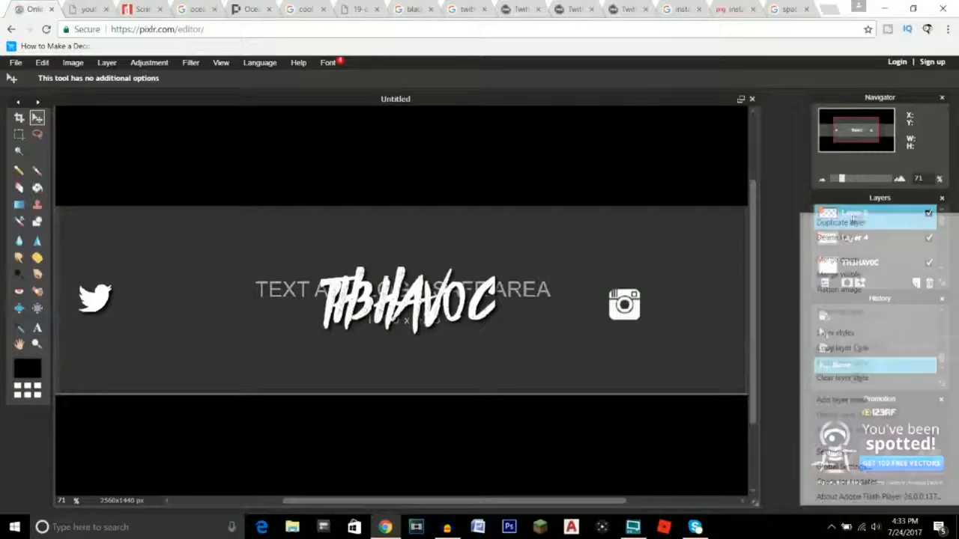
left_click(838, 333)
left_click_drag(749, 129, 869, 176)
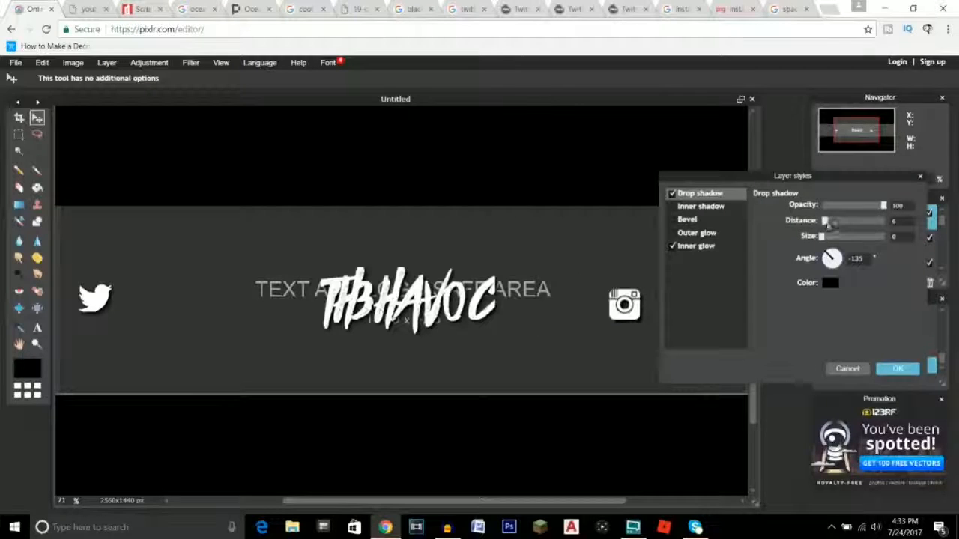
left_click(897, 369)
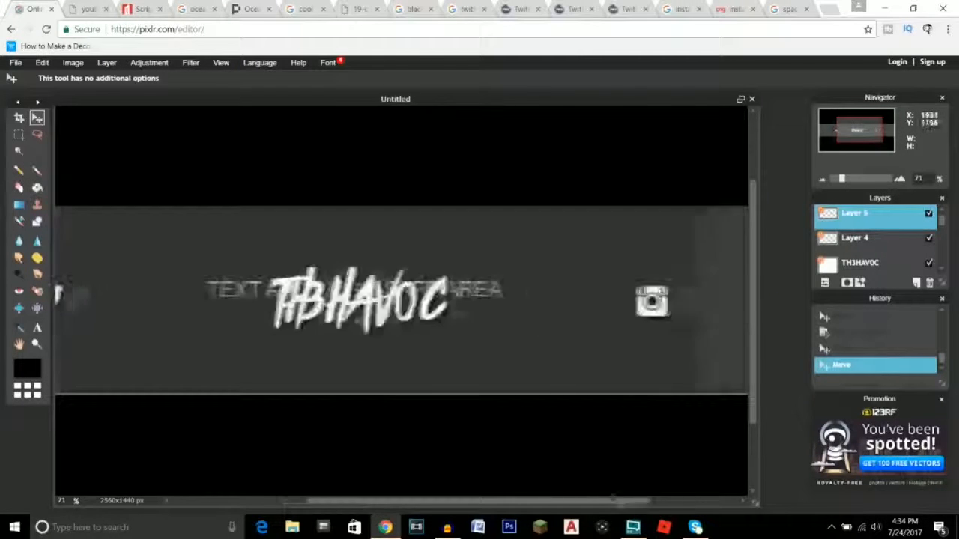
scroll(273, 309, "down", 3)
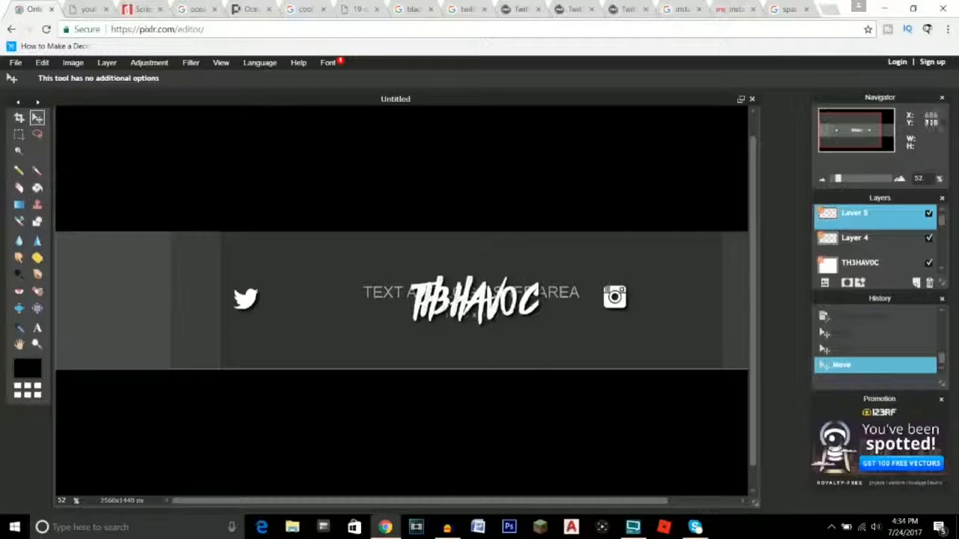
left_click(37, 328)
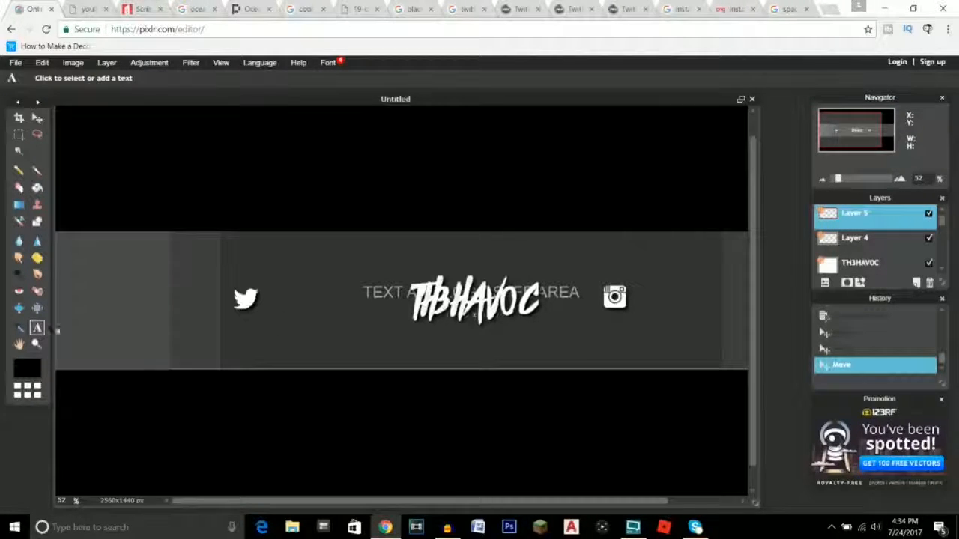
left_click(270, 298)
left_click(319, 414)
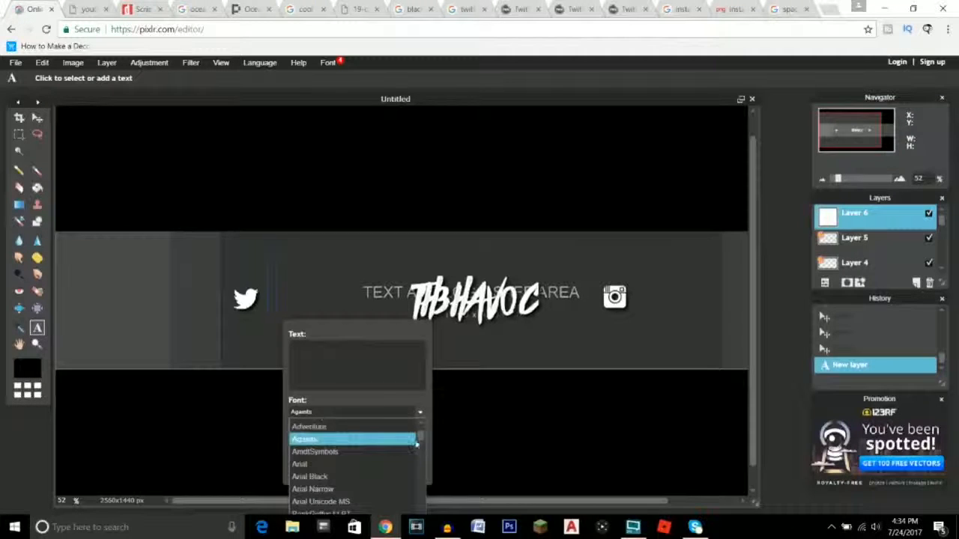
scroll(419, 449, "down", 5)
left_click_drag(425, 470, 425, 485)
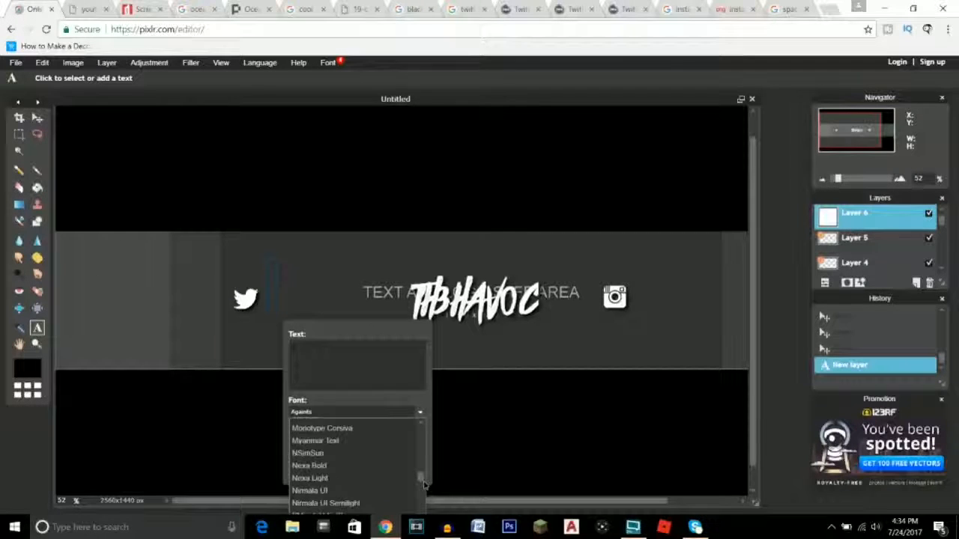
left_click(309, 468)
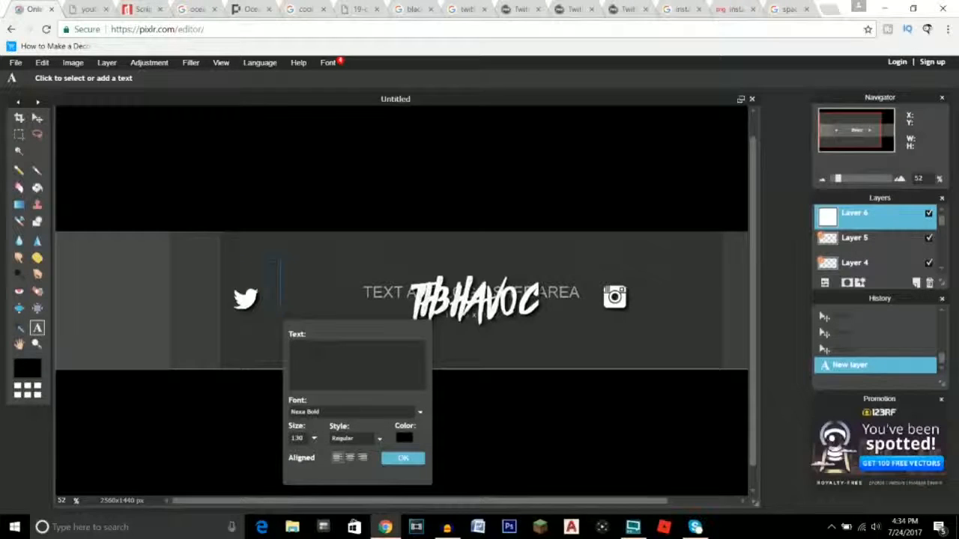
type("@")
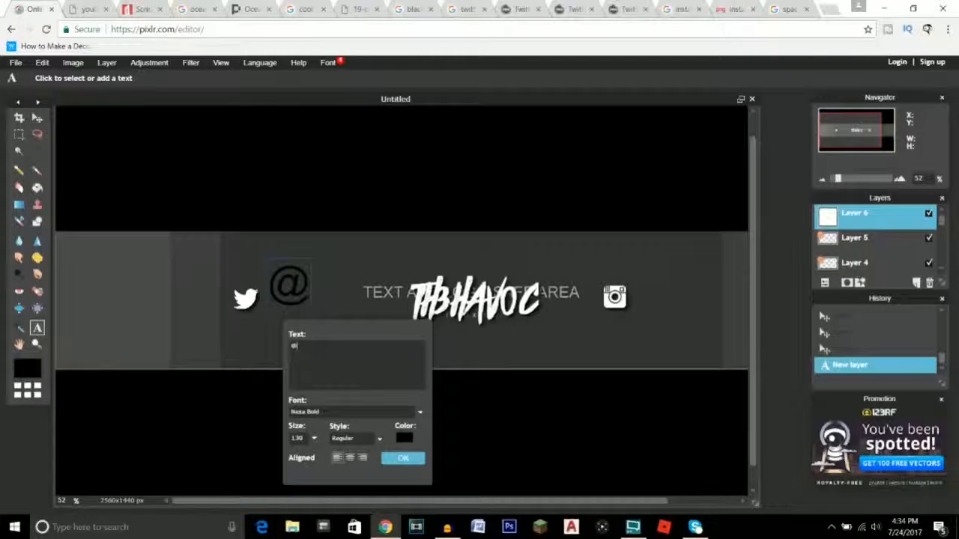
type("TH3")
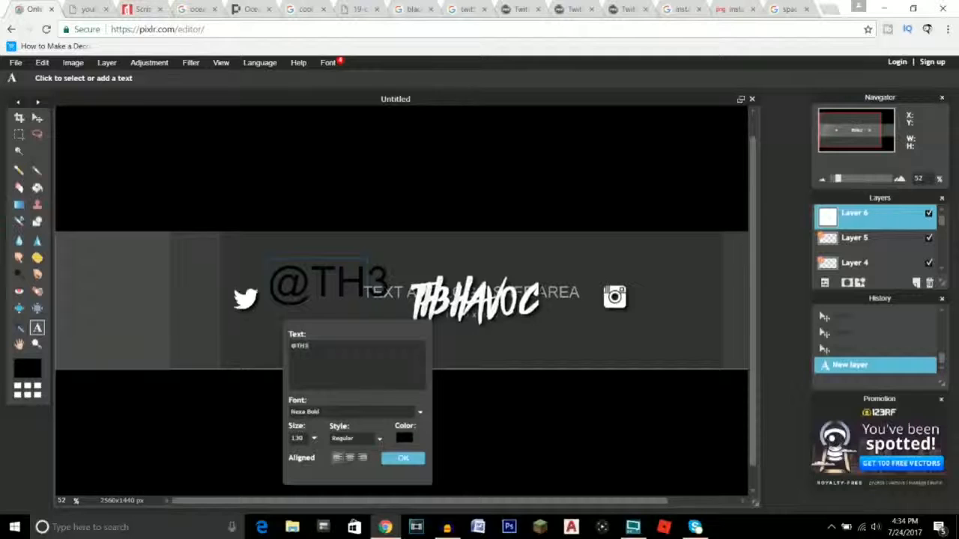
type("HAV0C")
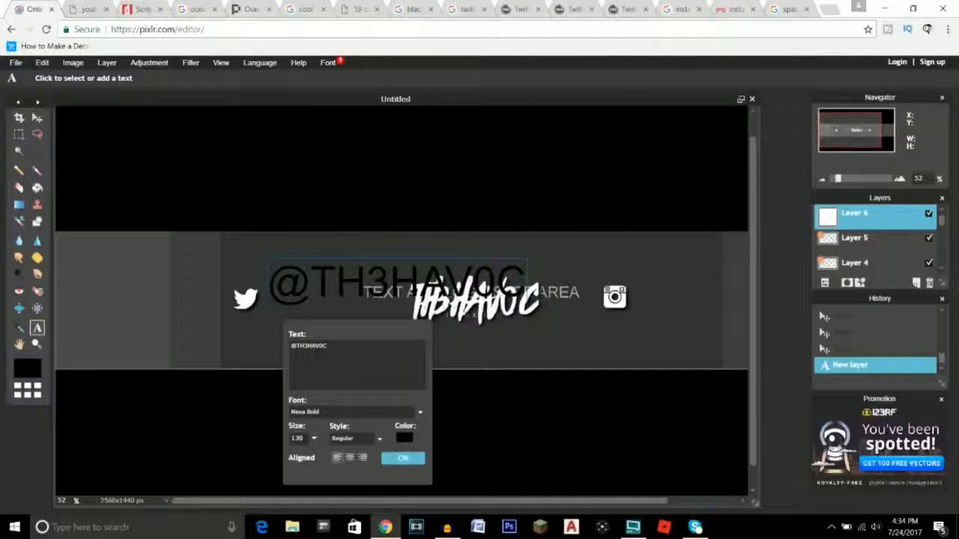
left_click(313, 438)
left_click_drag(317, 456, 268, 457)
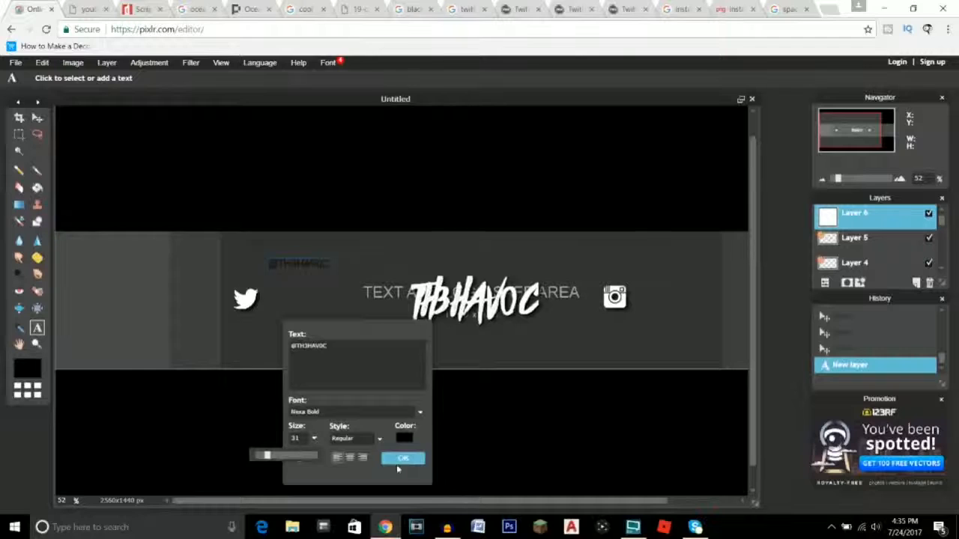
left_click(403, 438)
left_click_drag(722, 210, 717, 181)
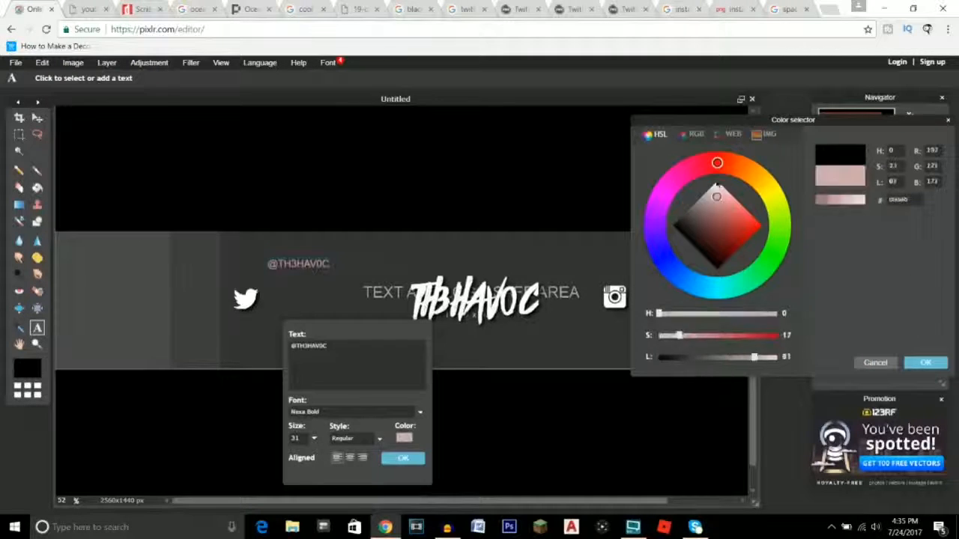
left_click(926, 363)
left_click(352, 438)
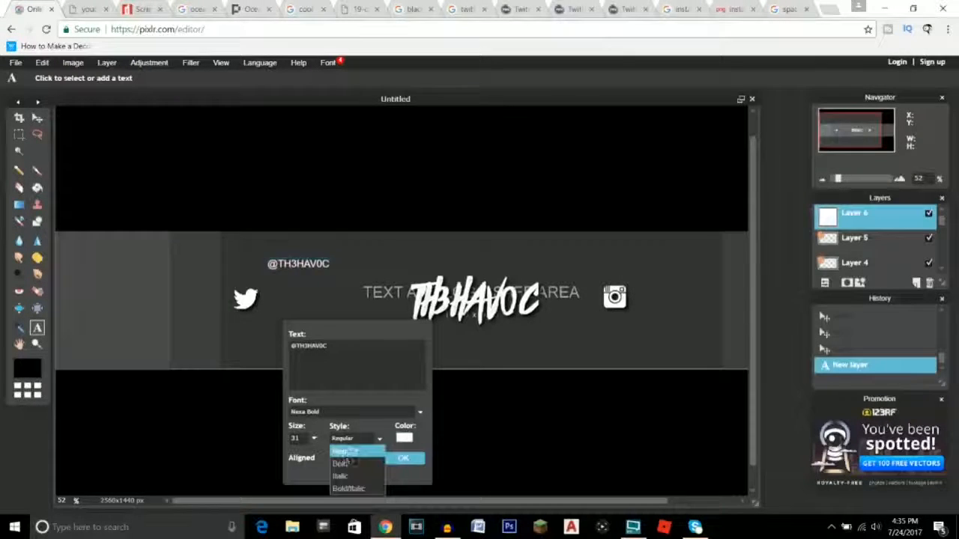
left_click(345, 464)
left_click(355, 440)
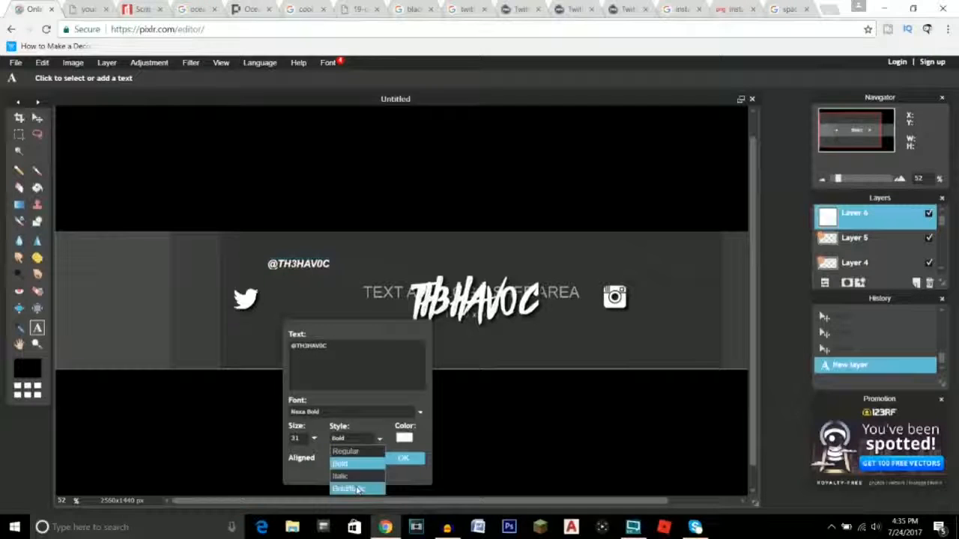
left_click(355, 486)
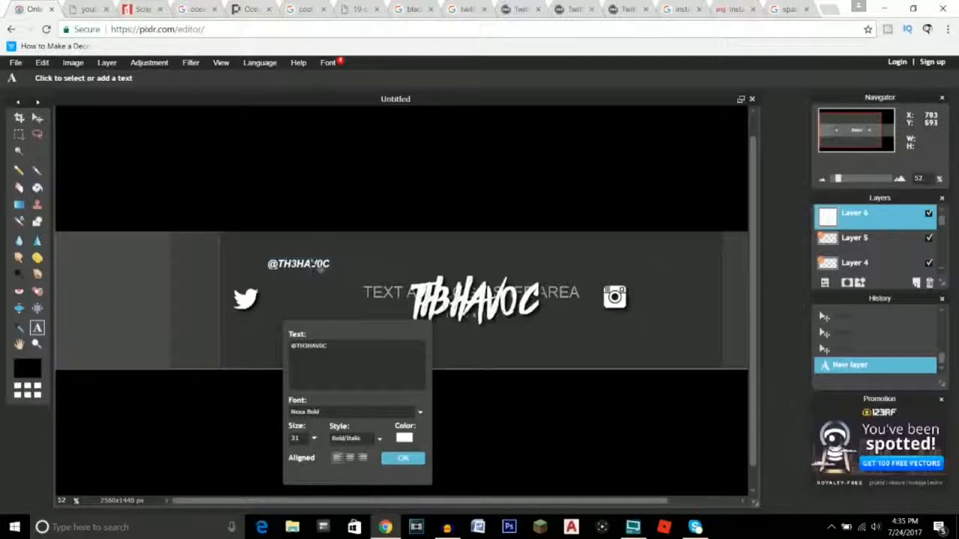
left_click(401, 459)
right_click(863, 223)
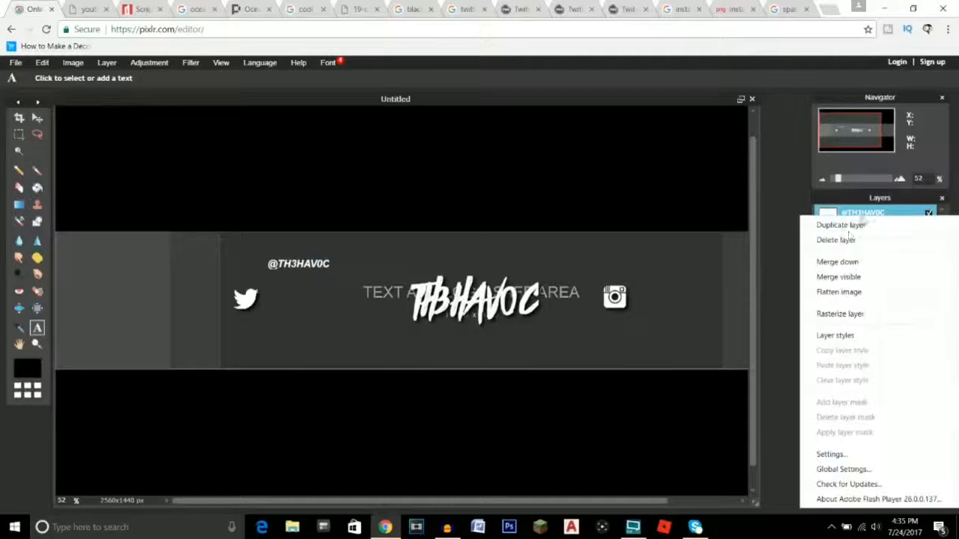
left_click(824, 334)
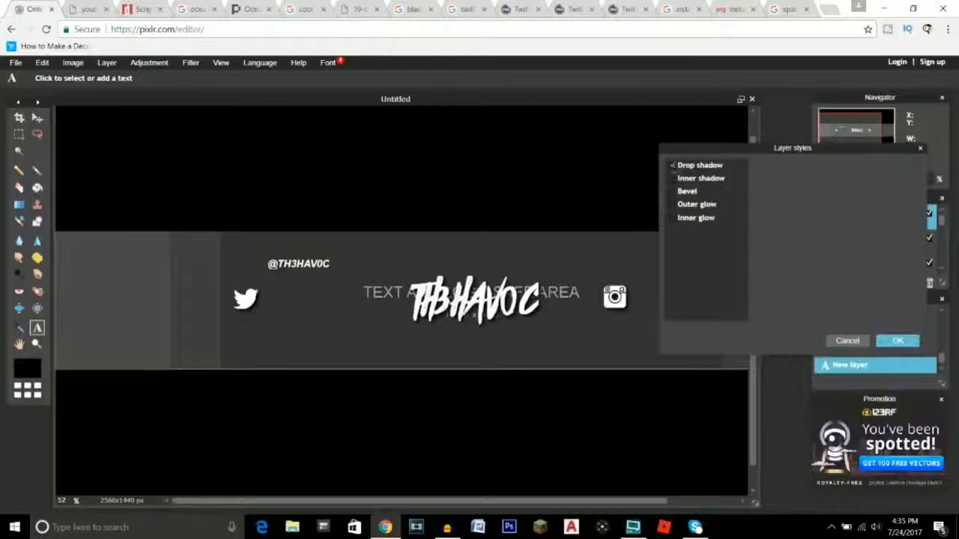
left_click(693, 167)
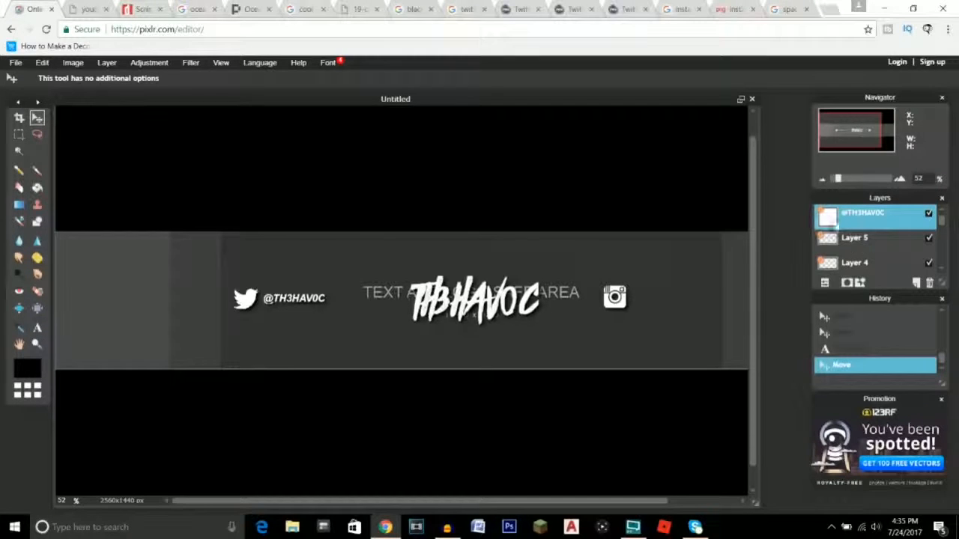
right_click(865, 220)
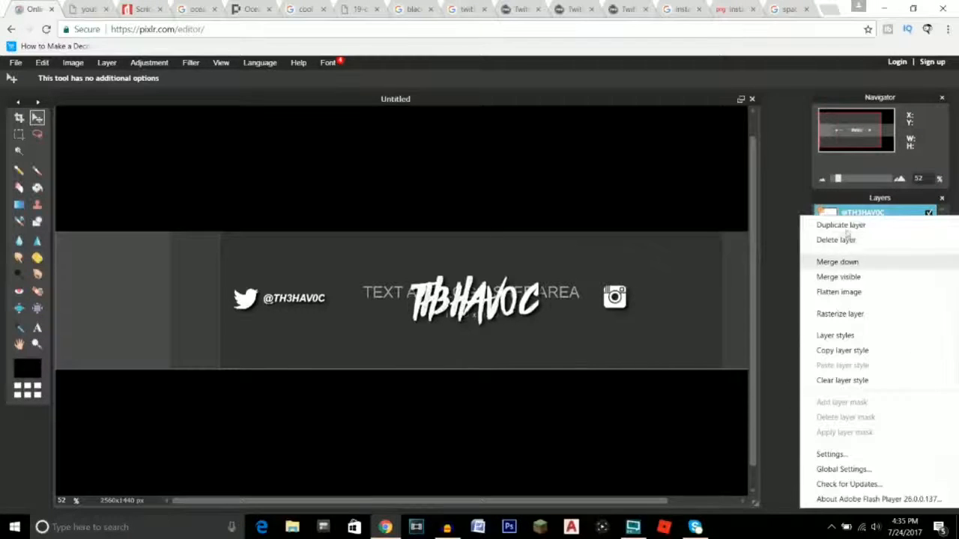
left_click(839, 225)
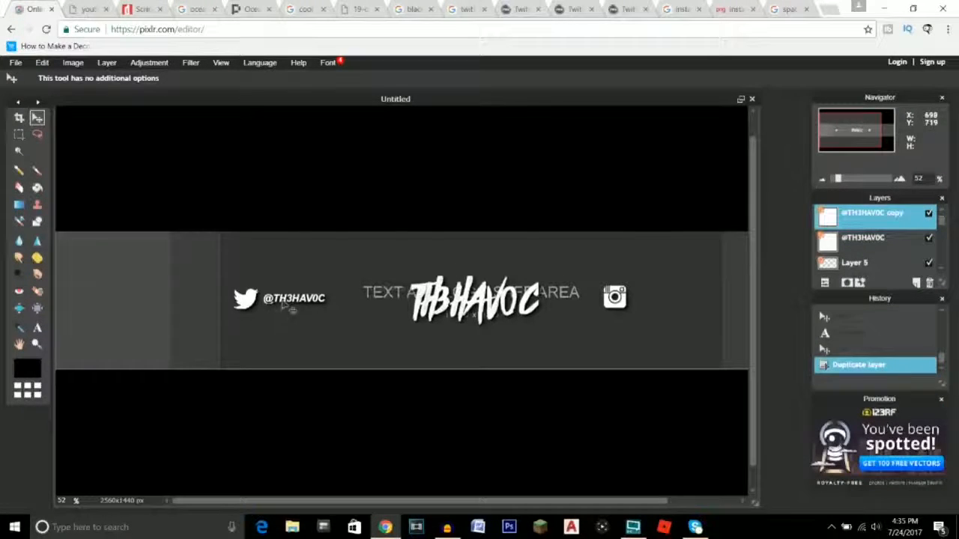
left_click_drag(282, 304, 662, 300)
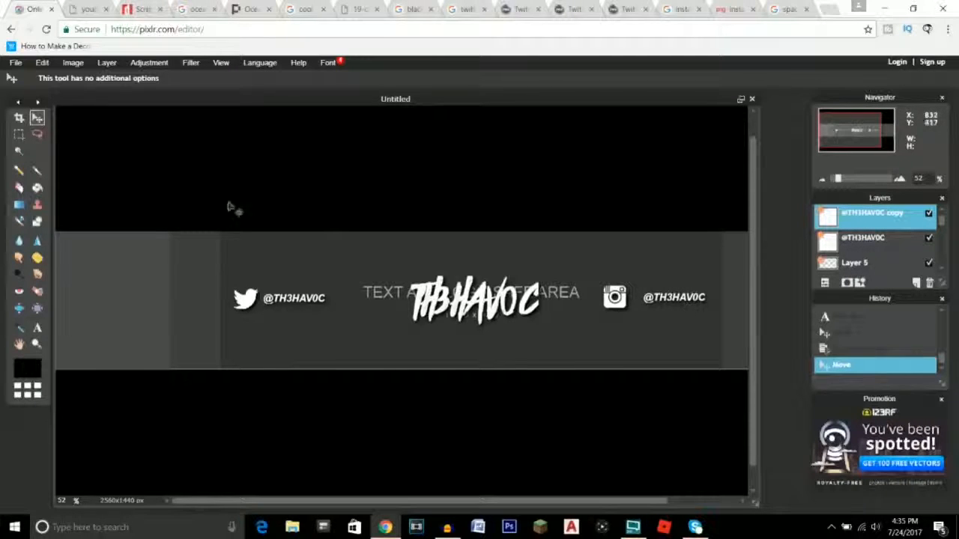
- Change the copied handle text beside the Instagram logo to TH3HAV0C without the @ sign
left_click(36, 328)
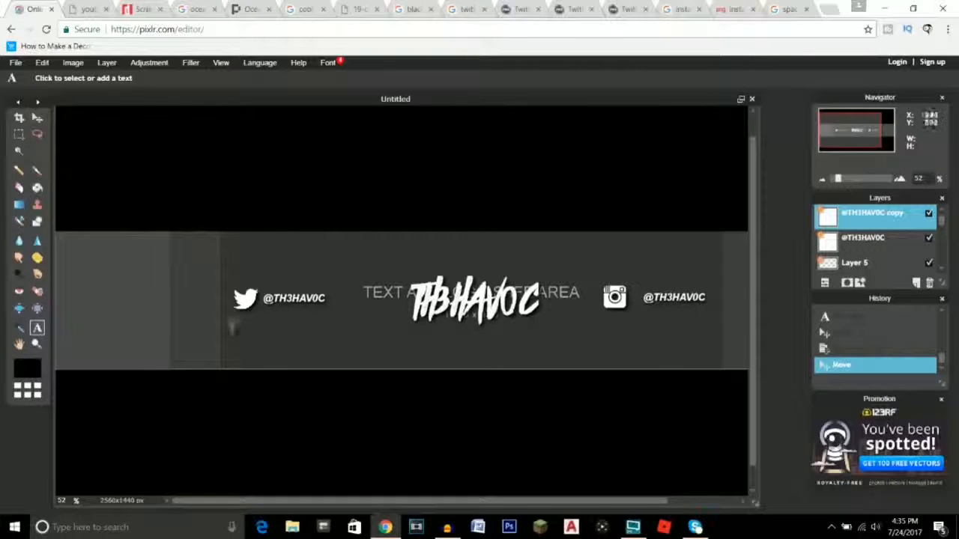
left_click(654, 297)
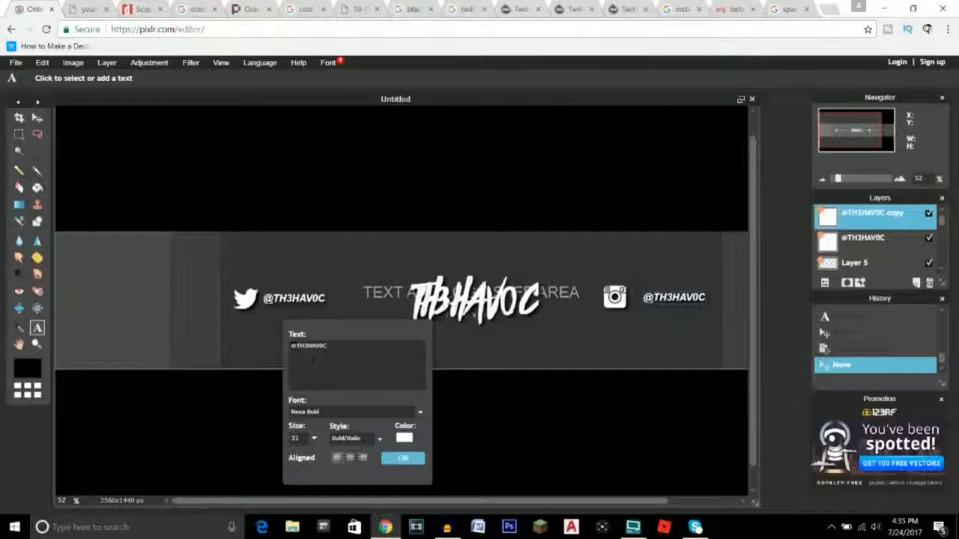
key("Home")
key("Delete")
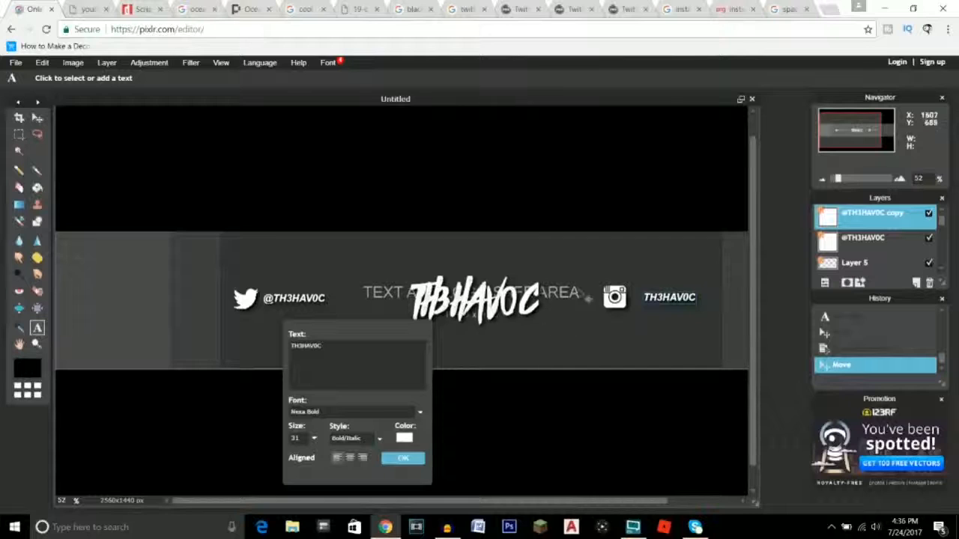
left_click(403, 459)
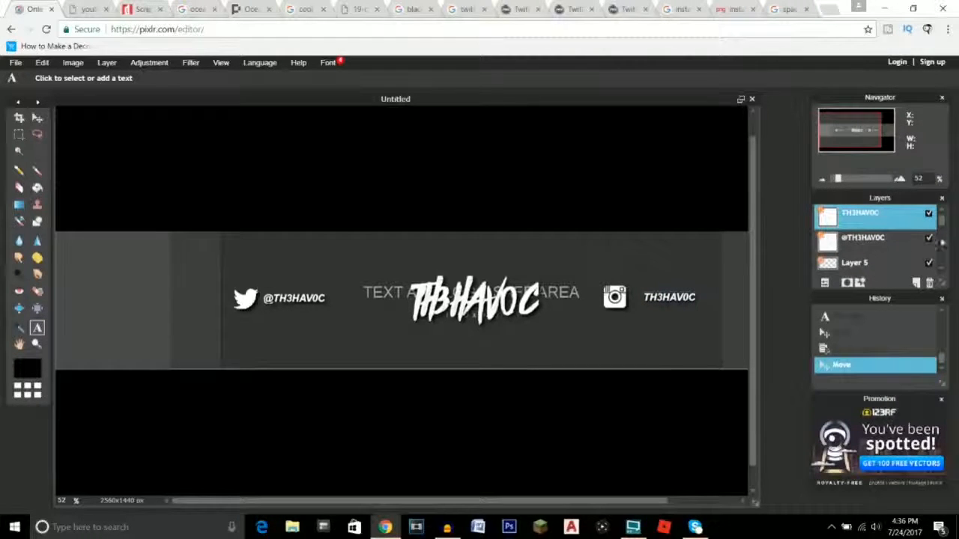
- Select the Instagram logo layer and move the logo slightly closer to its TH3HAV0C handle text
scroll(941, 222, "down", 1)
left_click(884, 253)
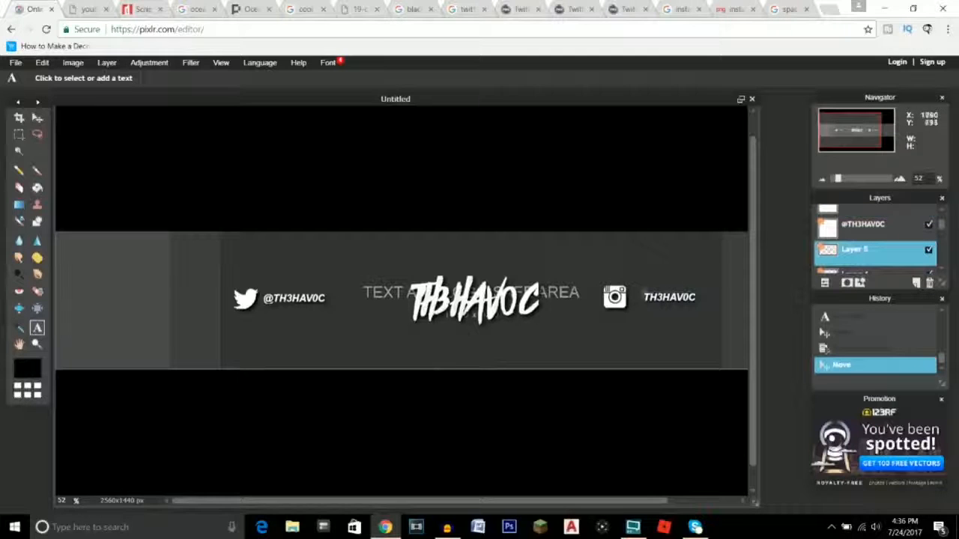
left_click(37, 117)
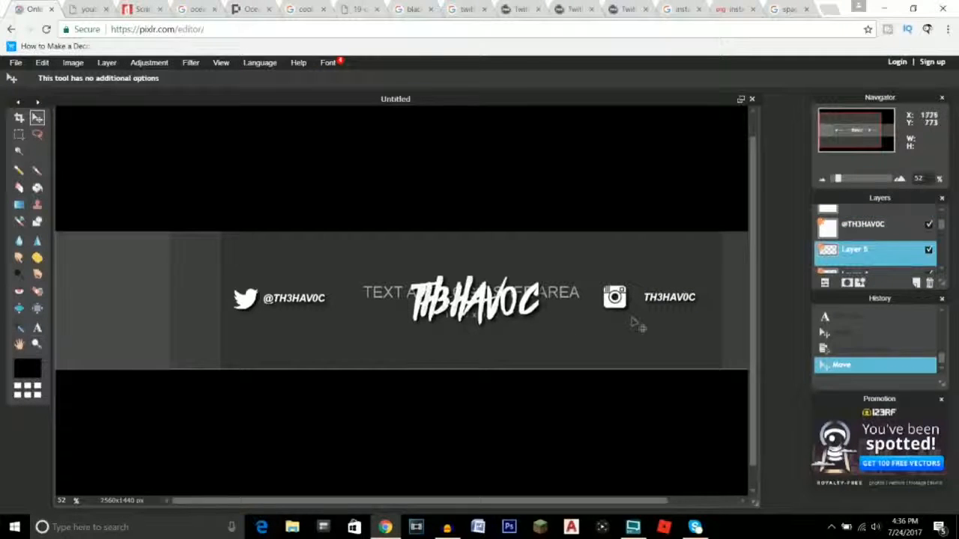
left_click_drag(629, 309, 640, 311)
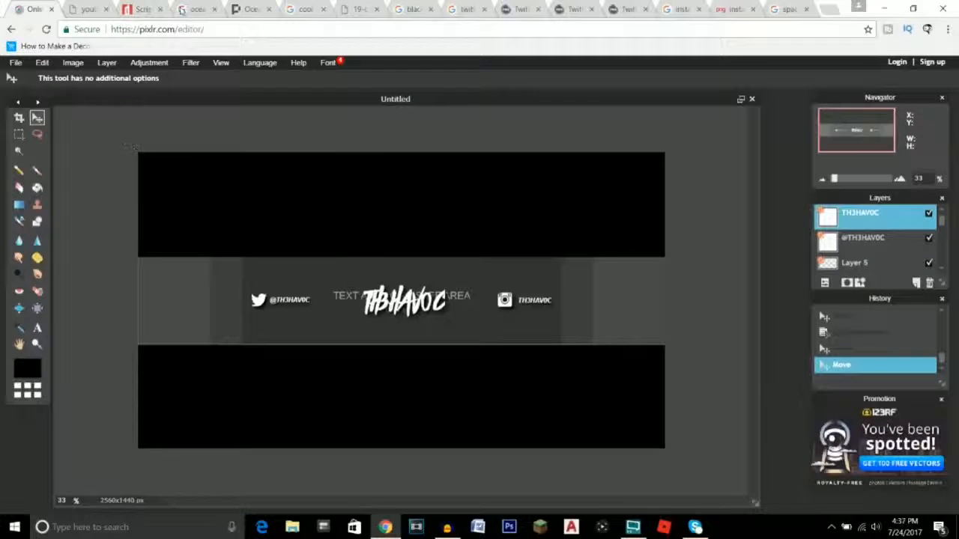
- Browse the ocean background image results, view the beach waterfall wallpaper at full size and close it
left_click(195, 10)
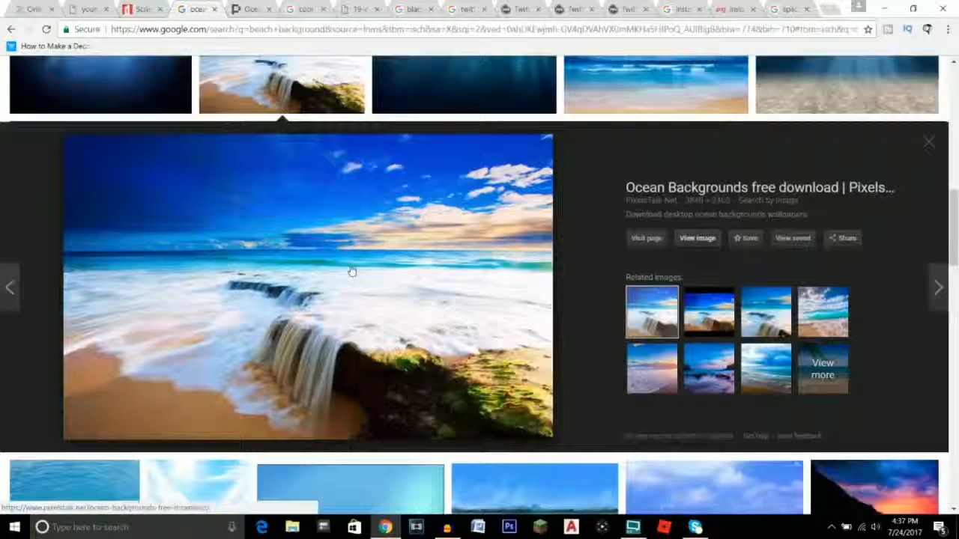
scroll(350, 271, "up", 5)
scroll(350, 271, "up", 2)
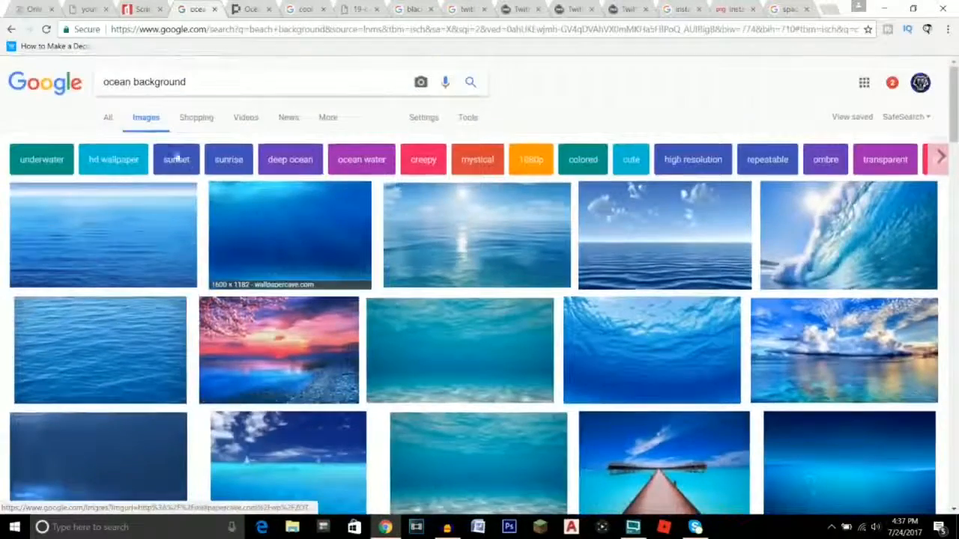
scroll(331, 194, "down", 8)
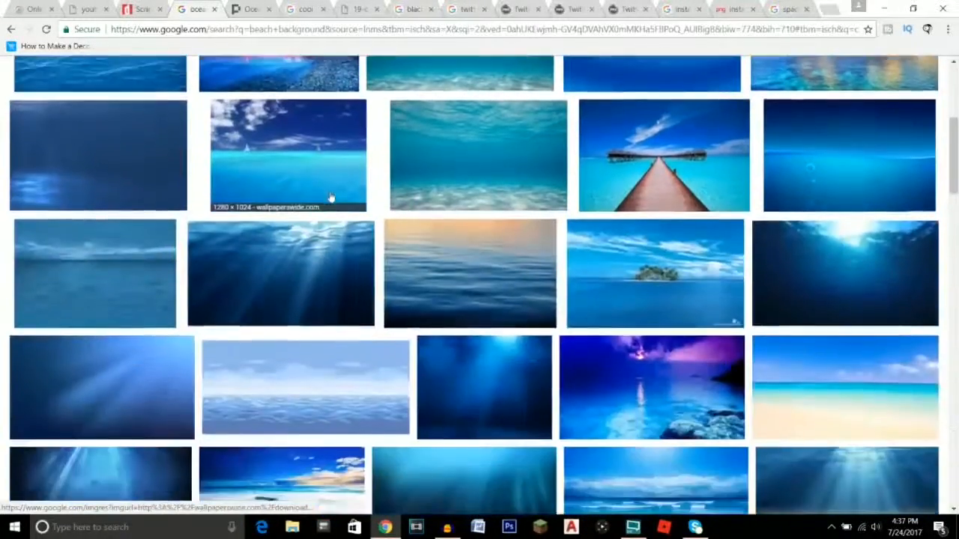
left_click(332, 197)
scroll(330, 197, "down", 1)
scroll(329, 197, "up", 2)
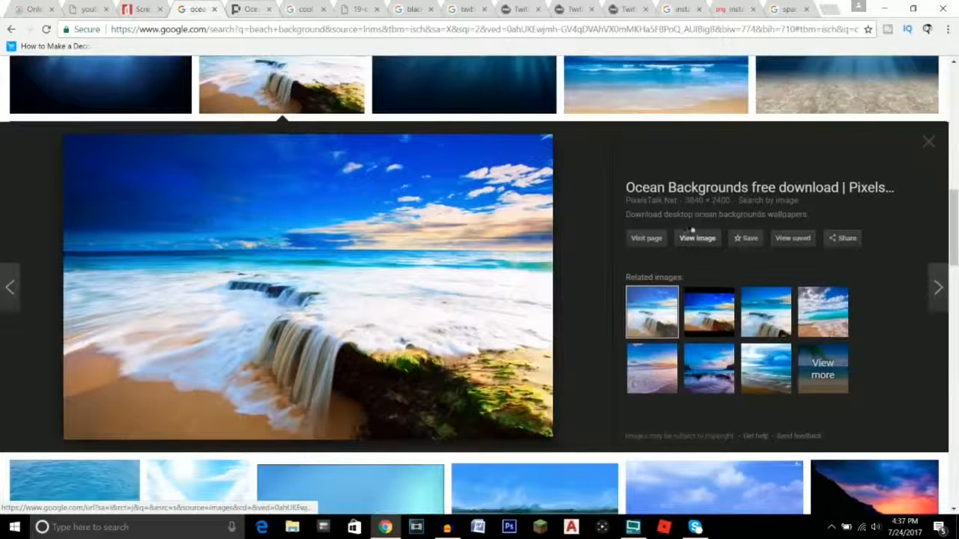
left_click(697, 238)
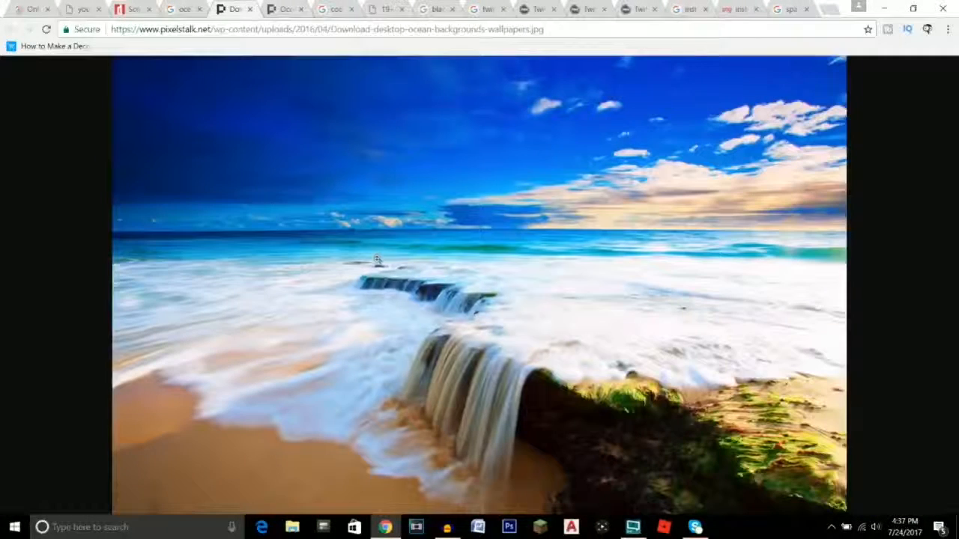
left_click(250, 9)
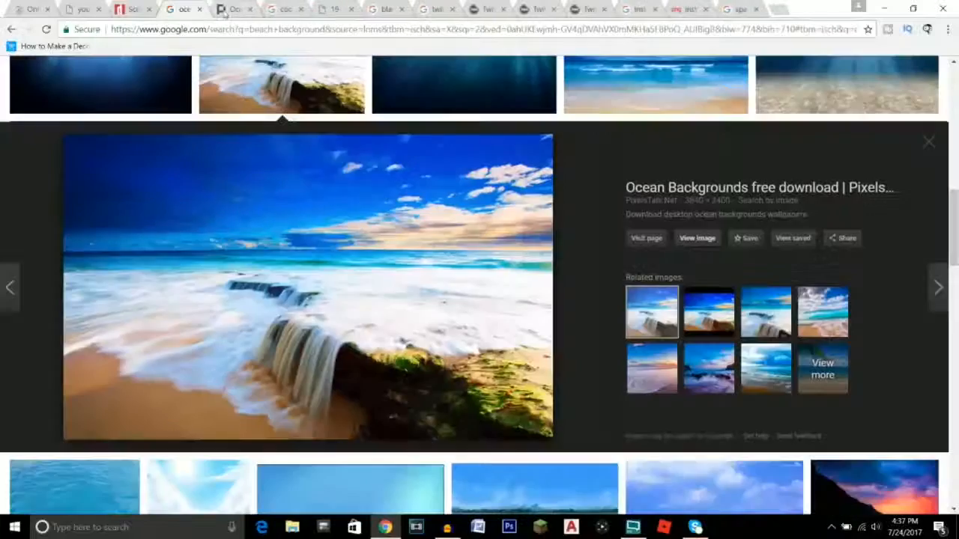
- Browse the PixelsTalk ocean backgrounds page and bring up the save dialog for the moon clouds ocean wallpaper
left_click(233, 9)
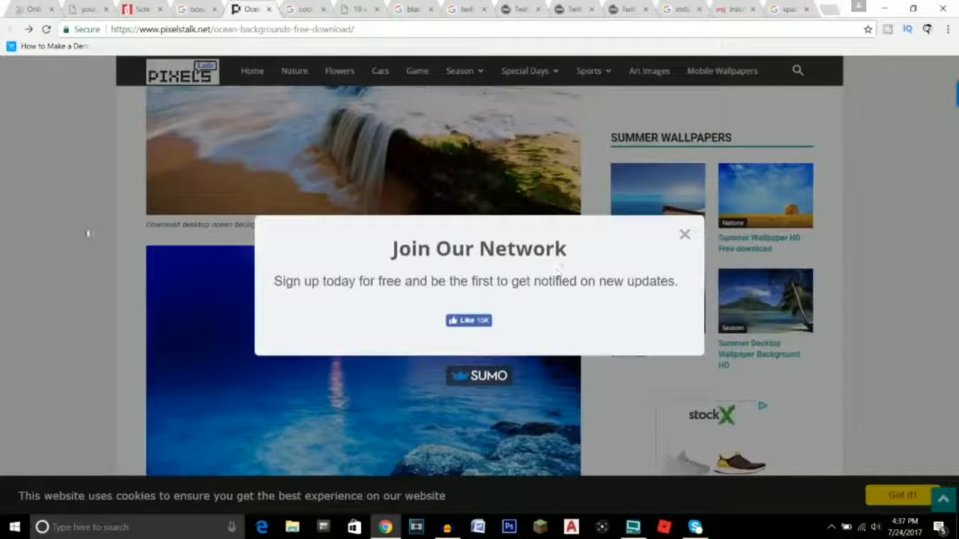
left_click(684, 234)
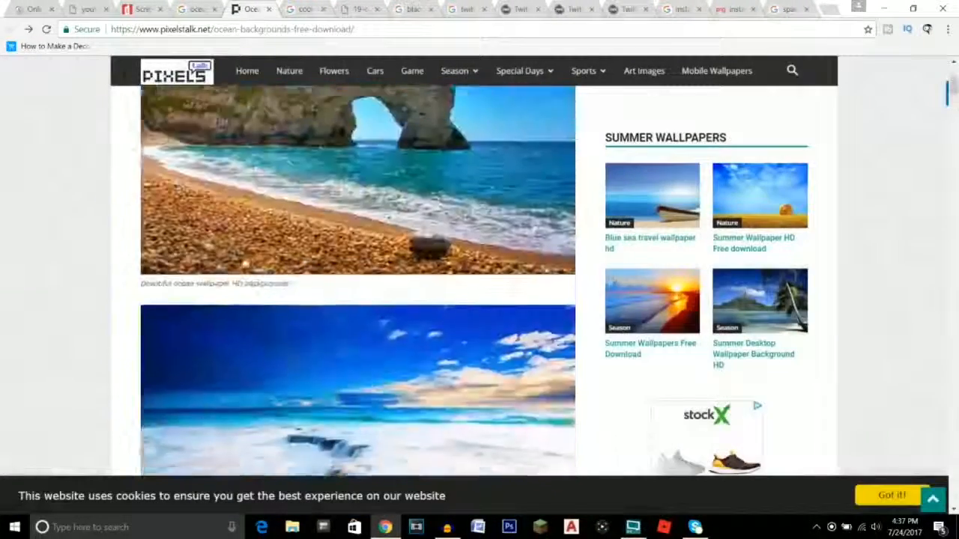
scroll(166, 233, "down", 2)
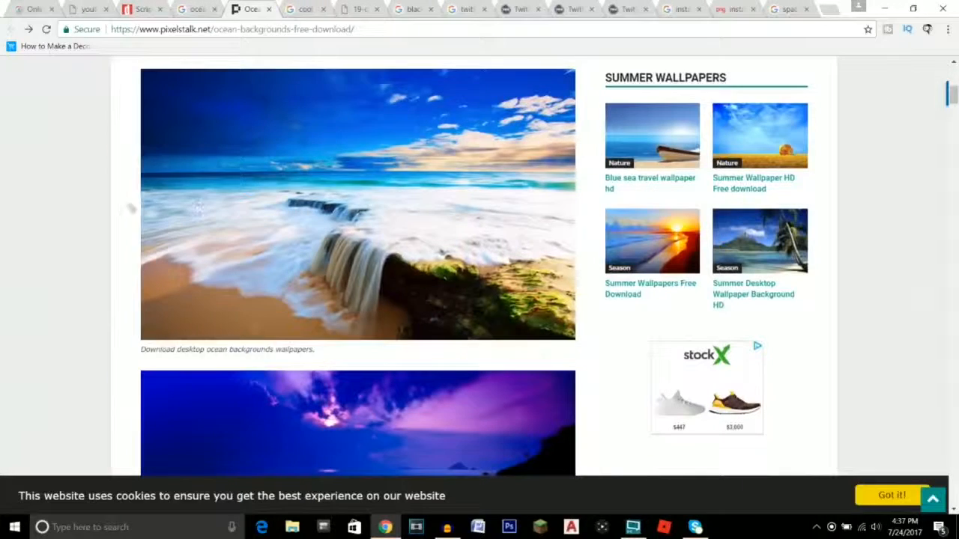
scroll(126, 208, "down", 2)
scroll(124, 207, "down", 8)
scroll(122, 208, "up", 3)
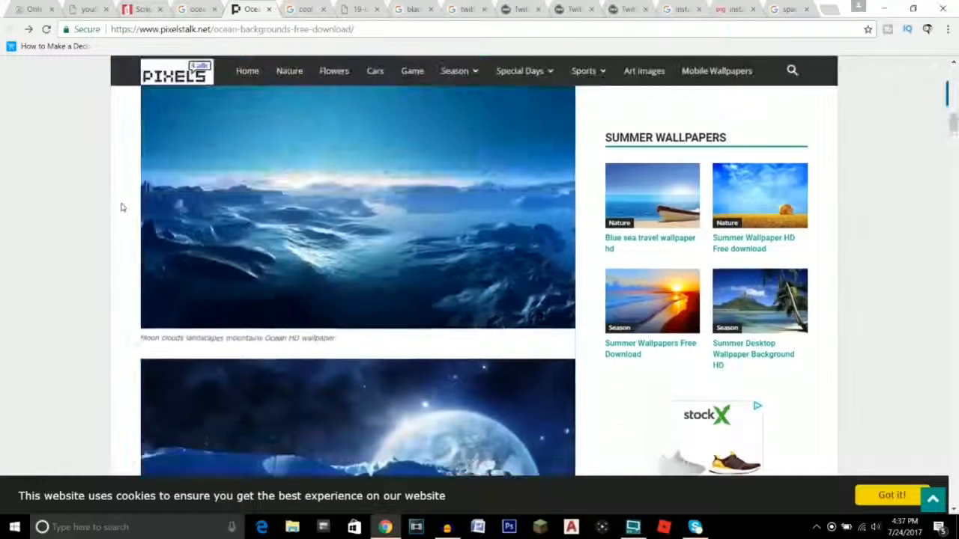
scroll(122, 207, "down", 1)
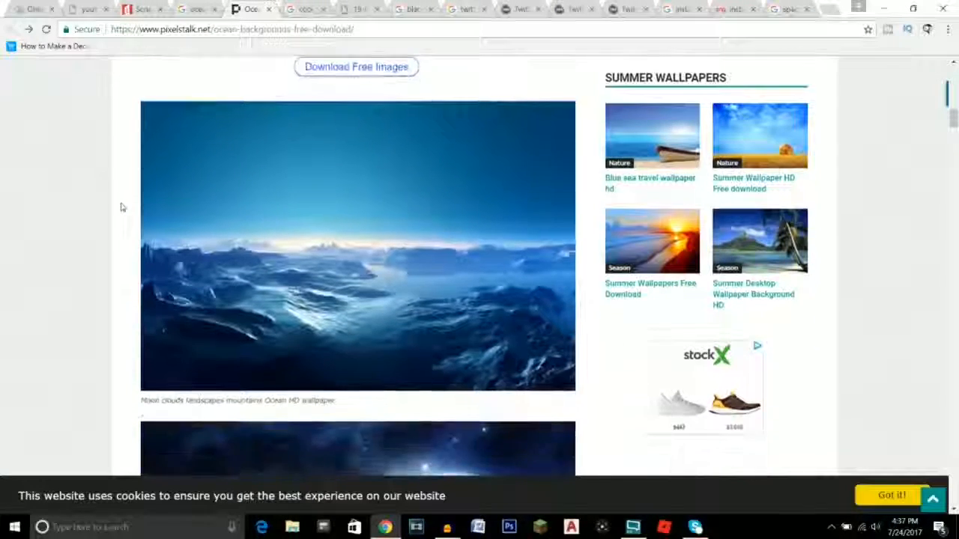
right_click(349, 224)
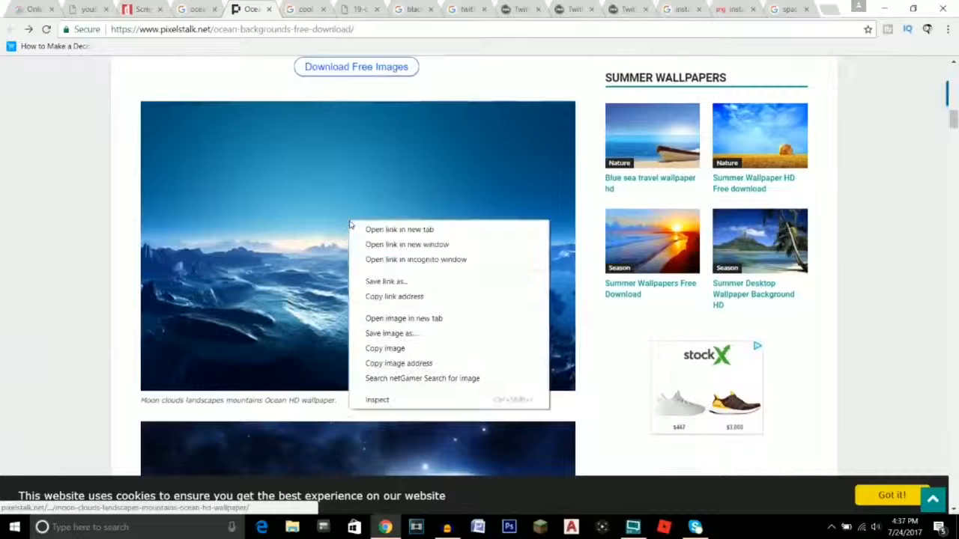
left_click(402, 339)
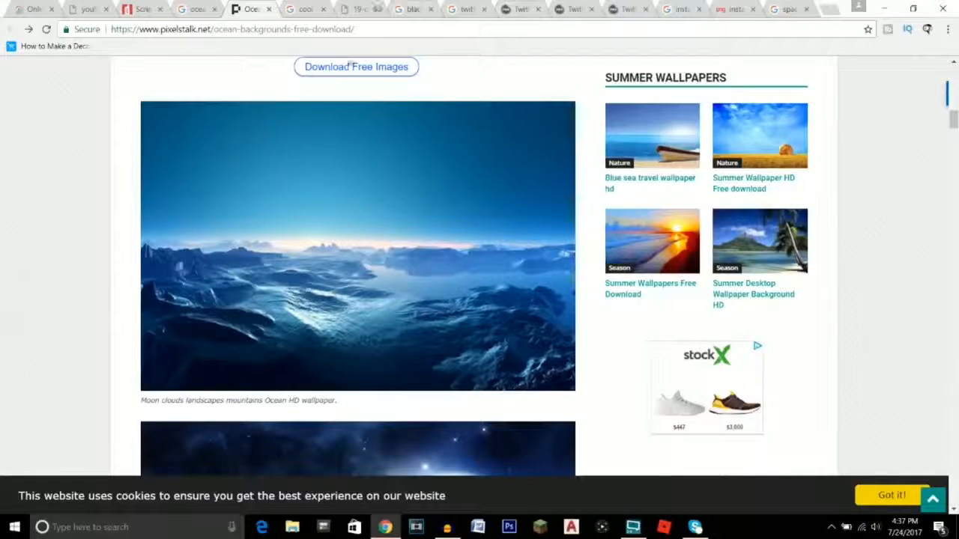
- Switch to the cool texture image results and examine the blue ice texture preview
left_click(307, 9)
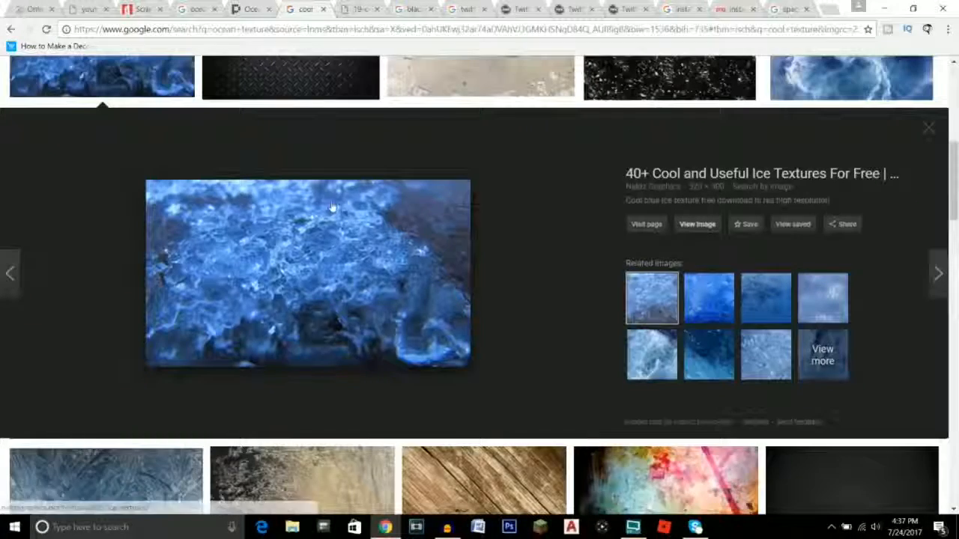
key("Escape")
scroll(337, 204, "up", 1)
left_click(198, 9)
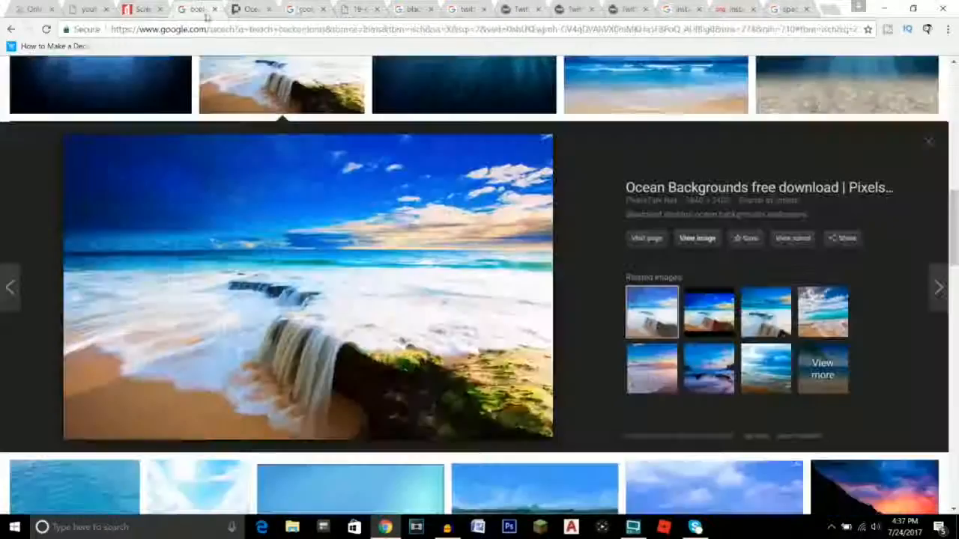
left_click(301, 9)
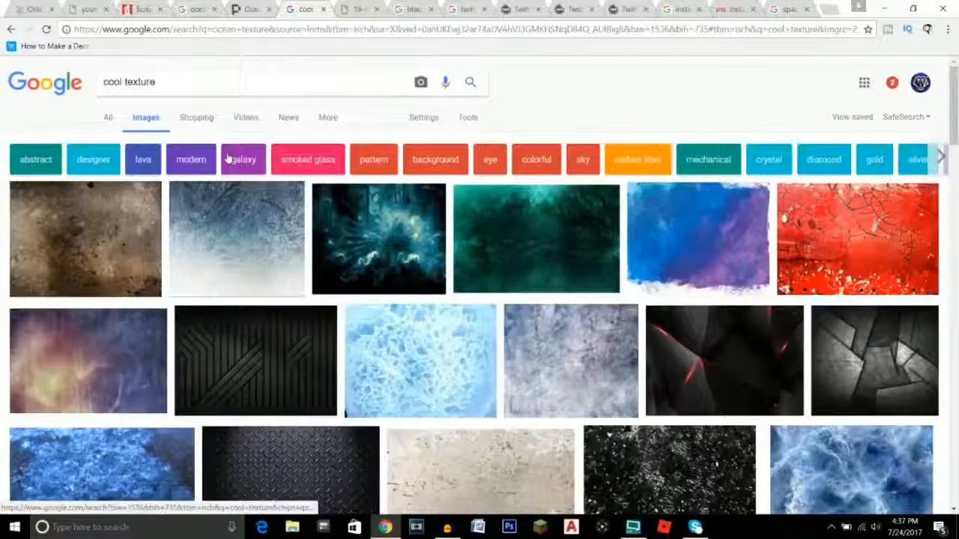
scroll(255, 214, "down", 1)
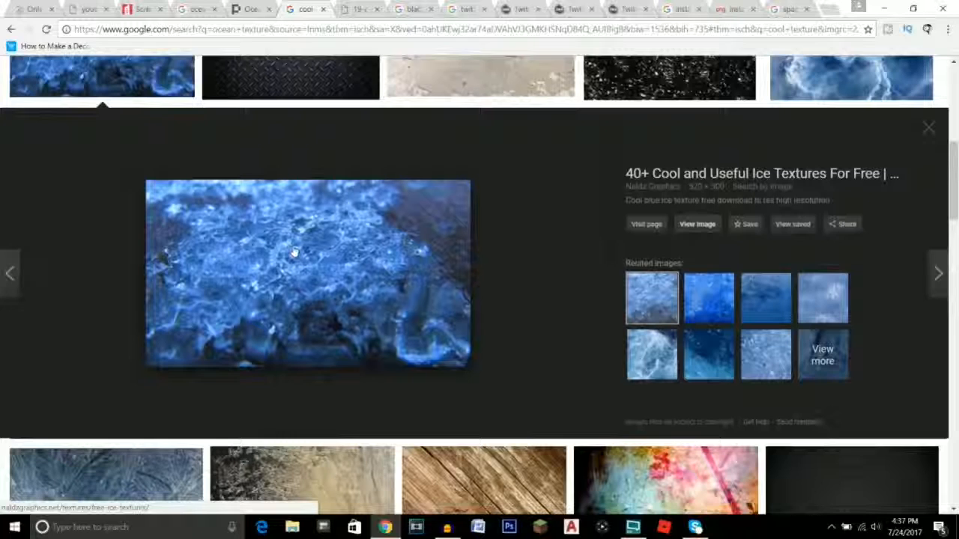
- View the blue ice texture at full size, check its image-saving options and close it
left_click(715, 224)
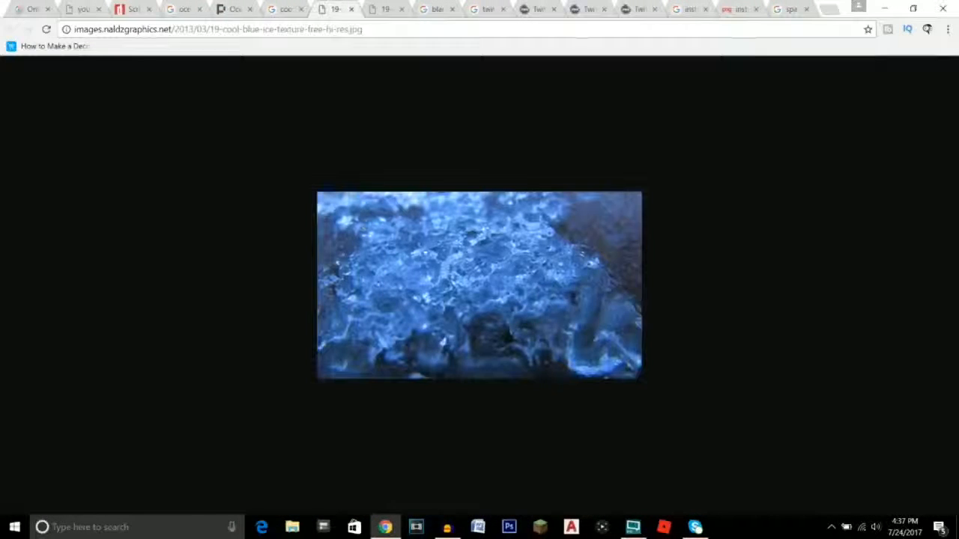
right_click(426, 250)
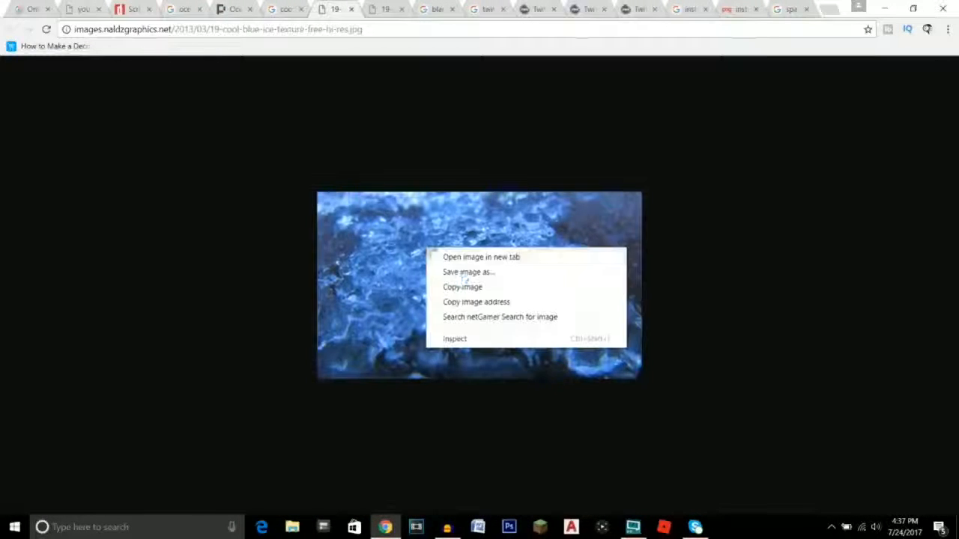
left_click(409, 131)
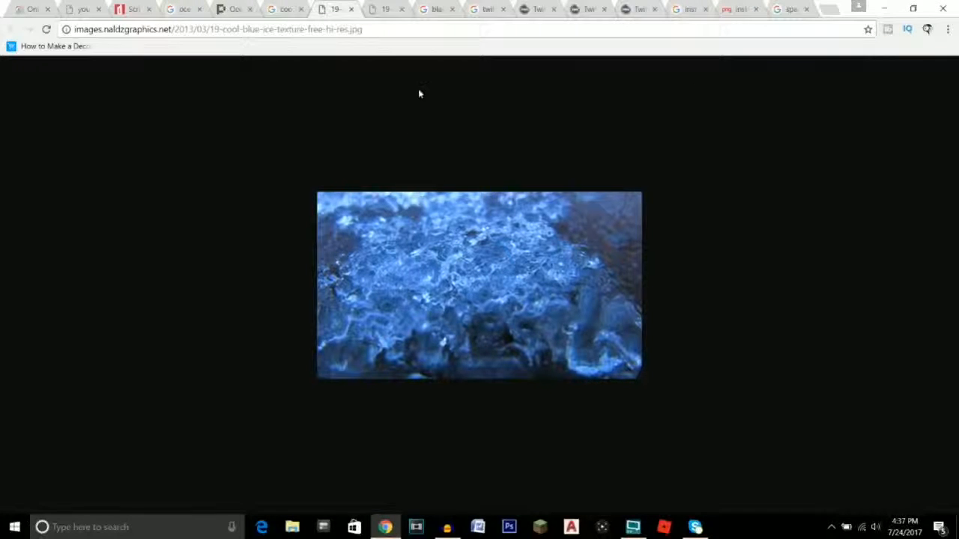
key("ctrl+w")
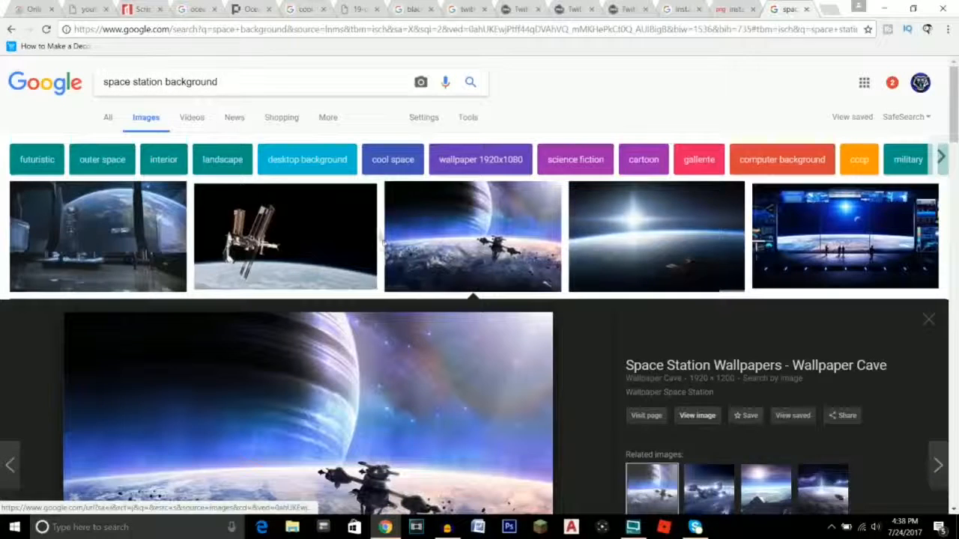
- Examine the Space Station Wallpapers preview from Wallpaper Cave among the space station background image results
scroll(380, 239, "down", 2)
scroll(381, 237, "down", 1)
scroll(188, 293, "up", 2)
scroll(214, 271, "down", 1)
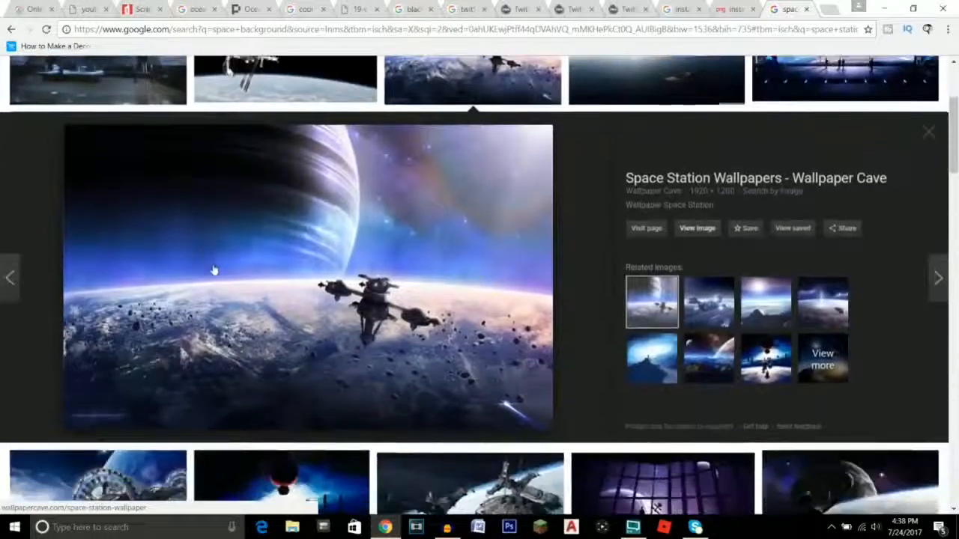
scroll(221, 233, "up", 3)
scroll(294, 219, "down", 3)
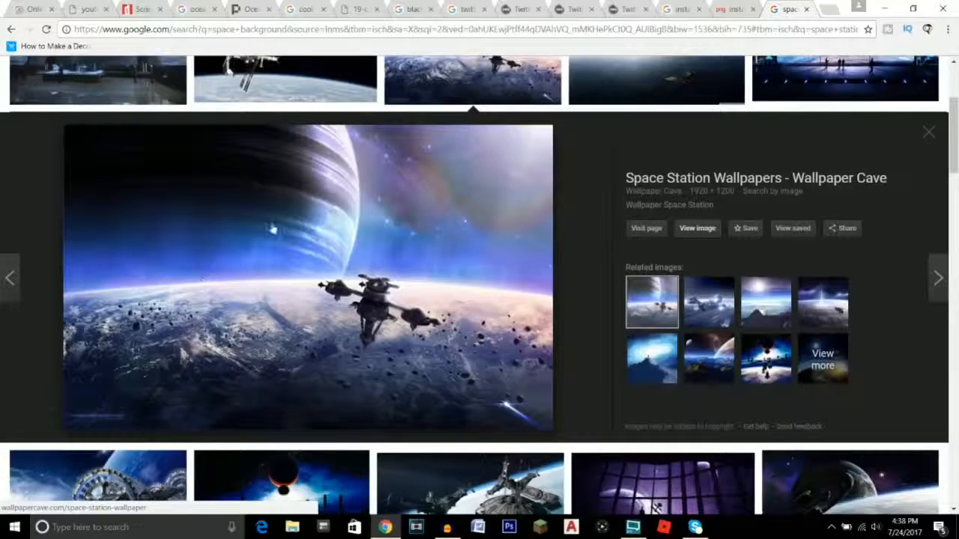
scroll(272, 229, "up", 3)
scroll(242, 246, "down", 3)
scroll(235, 247, "up", 3)
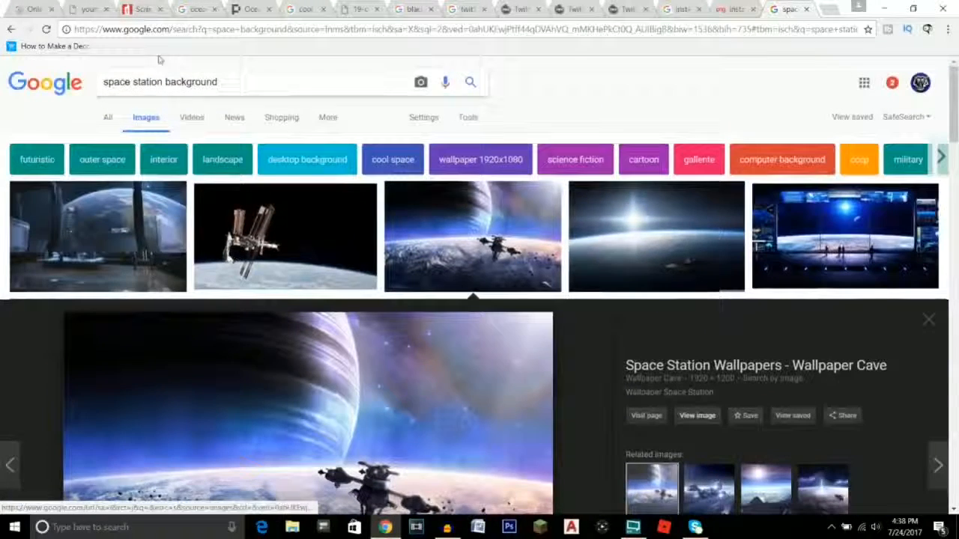
- Return to the Pixlr banner and add the XFpNyCz space image from the Desktop as a layer
left_click(34, 9)
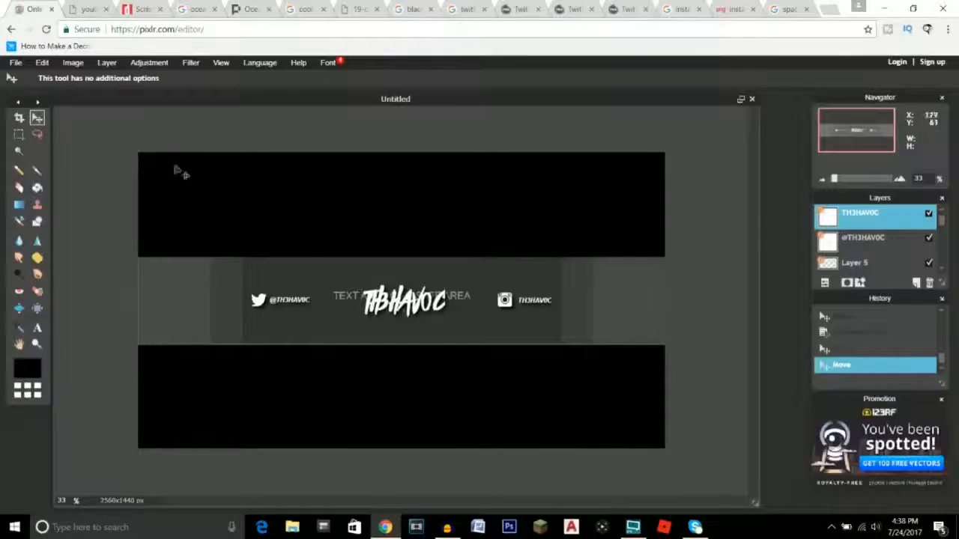
left_click(107, 63)
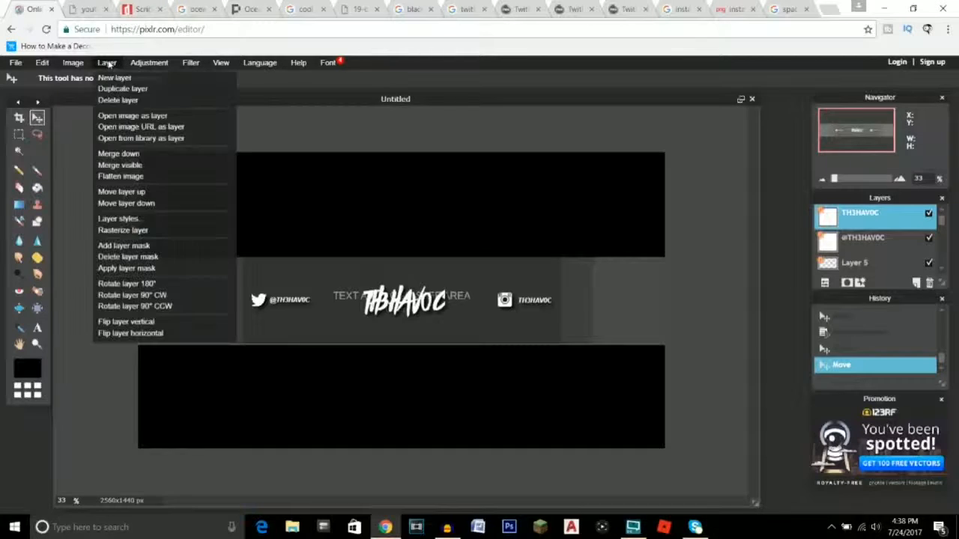
left_click(143, 122)
scroll(344, 248, "down", 1)
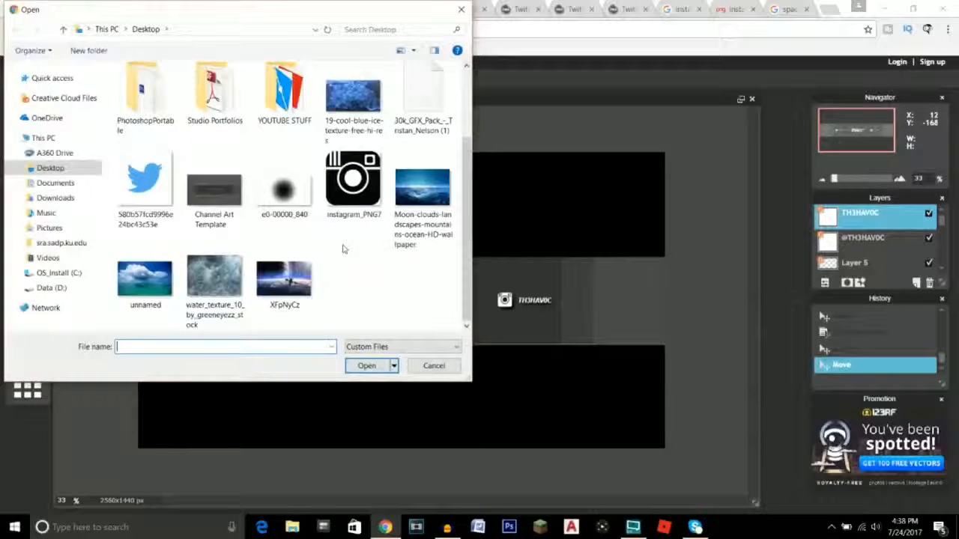
left_click(285, 281)
left_click(366, 366)
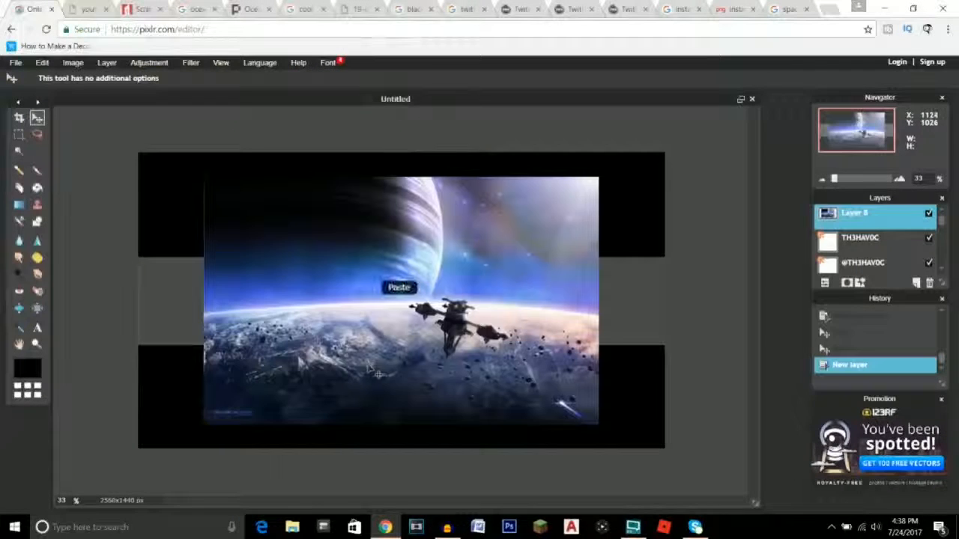
- Enlarge the space image with Free transform until it covers the whole canvas, and apply the change
left_click(106, 63)
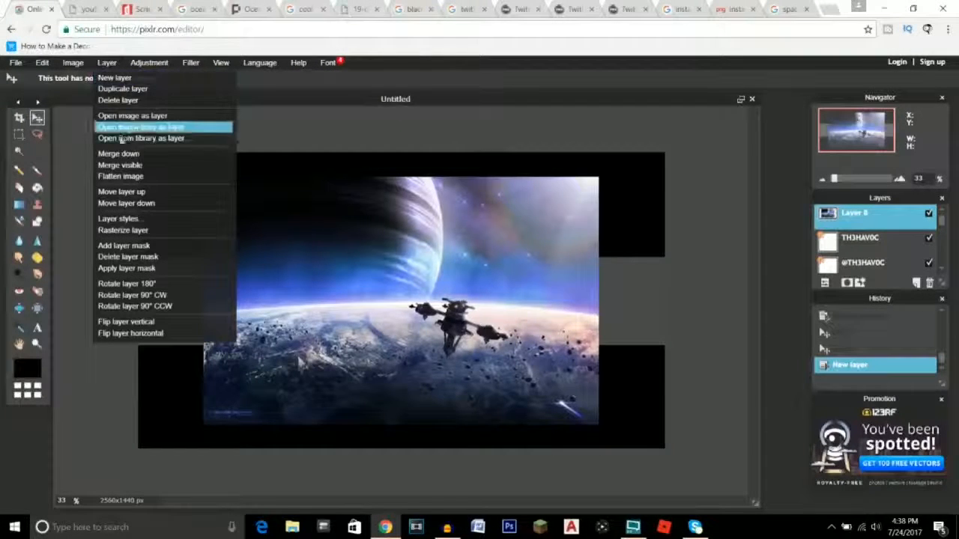
mouse_move(42, 65)
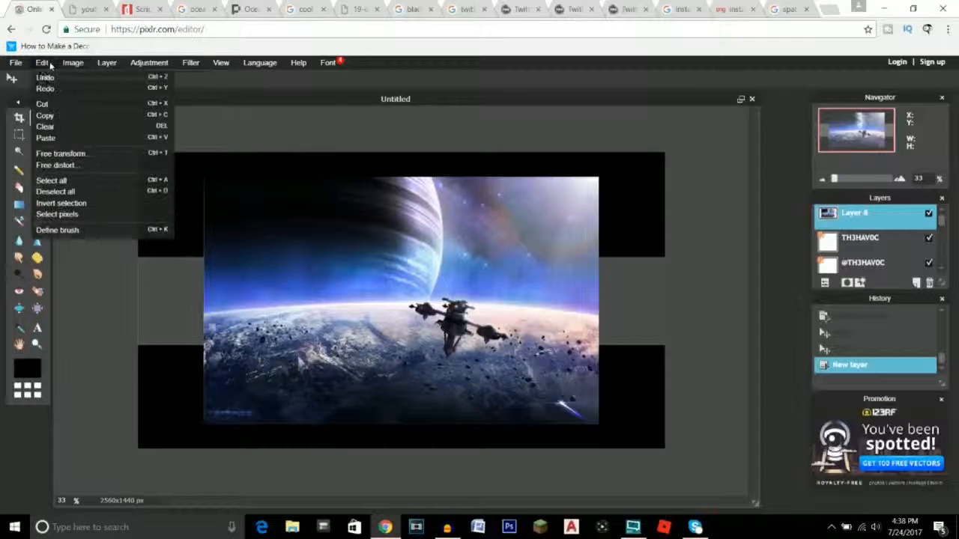
left_click(54, 154)
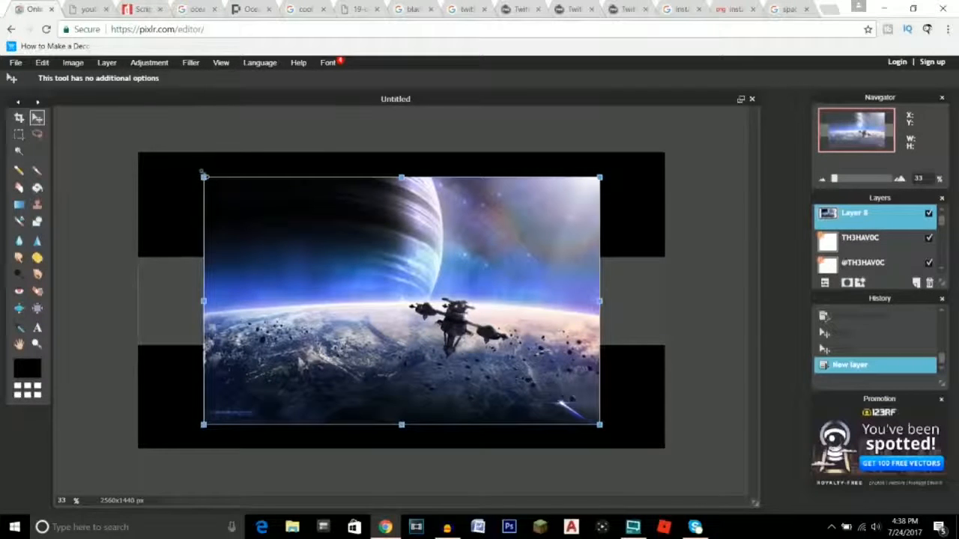
left_click_drag(202, 173, 127, 134)
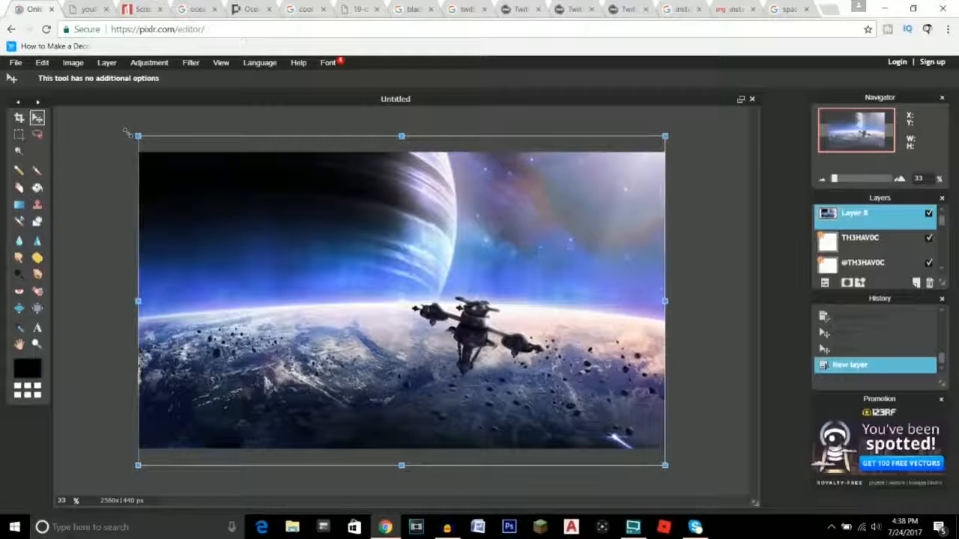
left_click(37, 118)
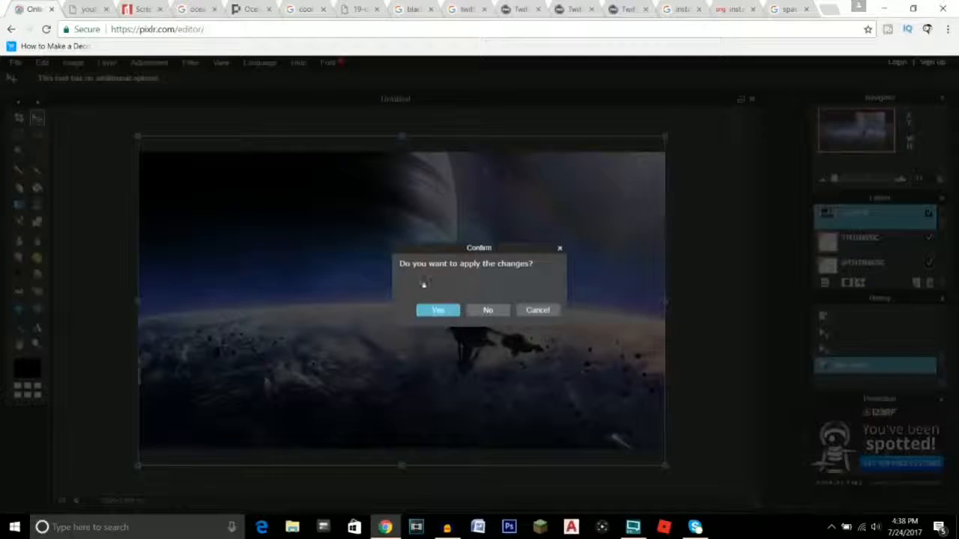
left_click(441, 313)
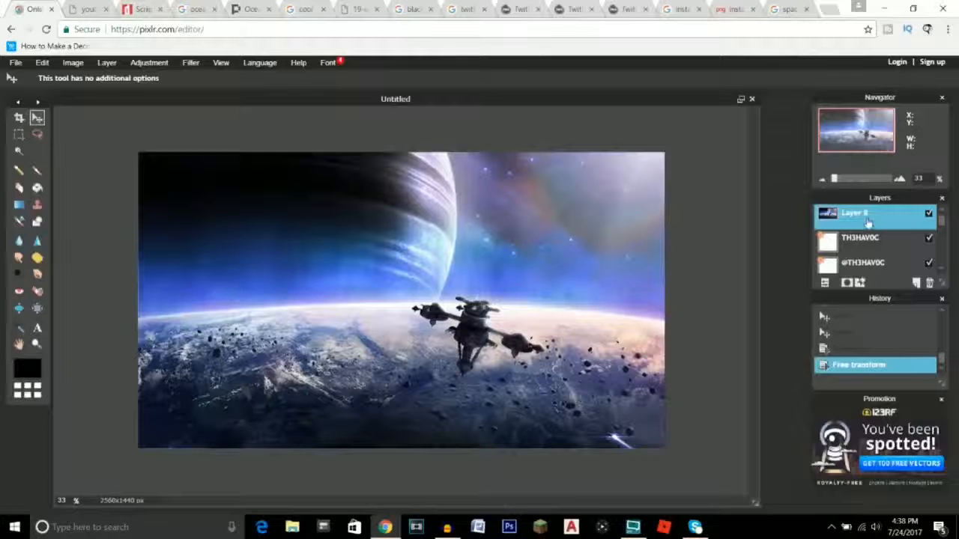
- Reorder the space image layer to sit directly beneath Layer 2, and nudge the image to fill the banner strip's full width
left_click_drag(868, 223, 871, 267)
scroll(938, 224, "down", 1)
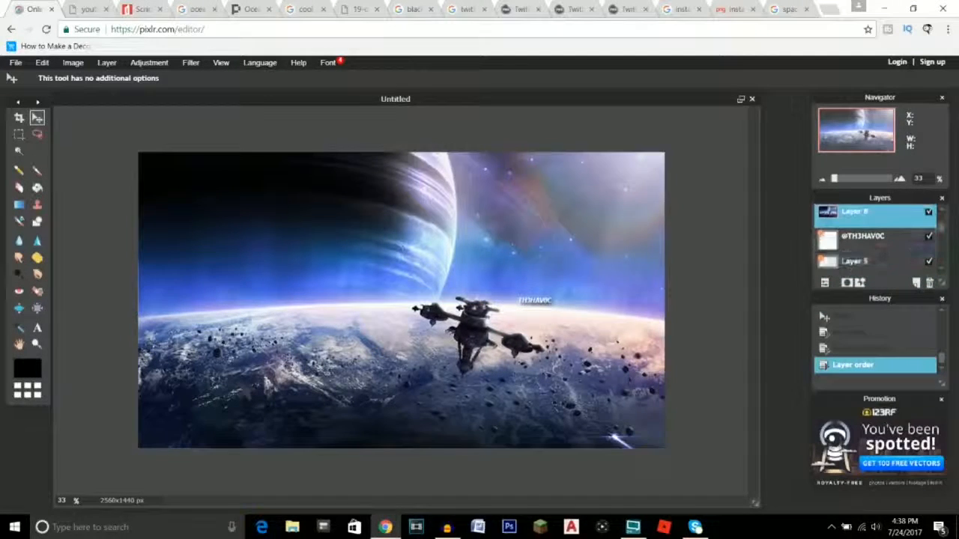
left_click_drag(891, 215, 891, 265)
left_click_drag(941, 228, 941, 241)
left_click_drag(891, 210, 893, 266)
left_click_drag(941, 230, 941, 235)
left_click_drag(893, 214, 891, 264)
left_click_drag(941, 233, 941, 239)
left_click_drag(886, 215, 884, 265)
left_click_drag(941, 239, 940, 247)
left_click_drag(883, 213, 867, 252)
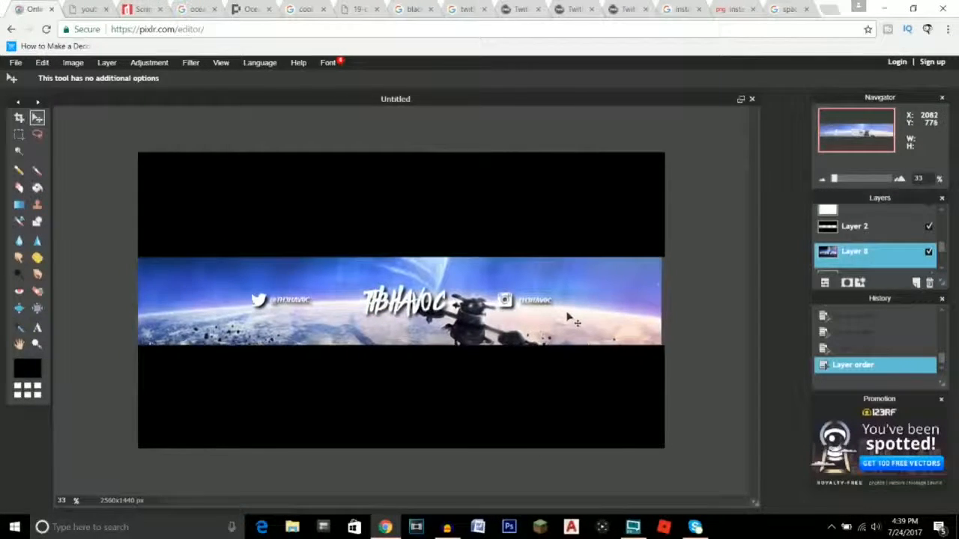
left_click_drag(574, 317, 576, 316)
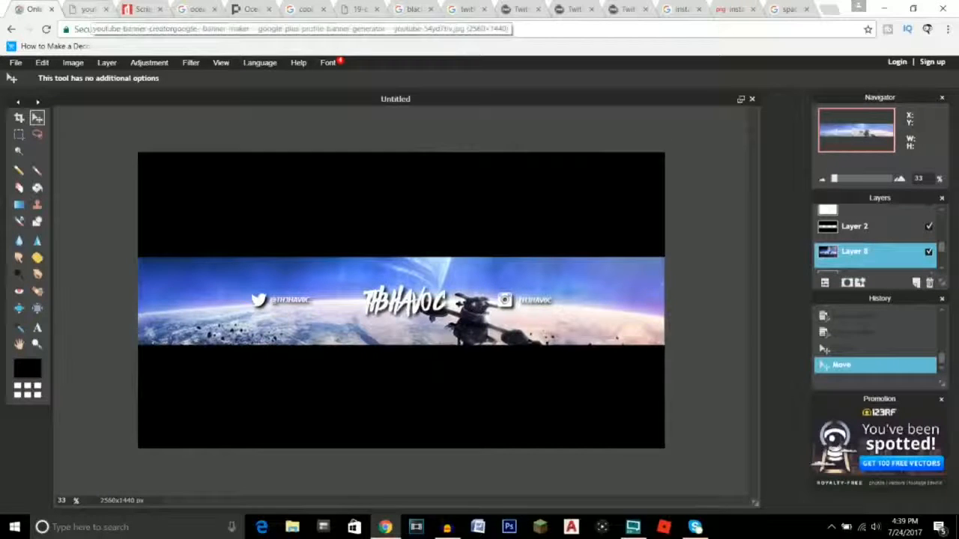
- Preview the Fading Ellipses result for black circle fade png, and add e0-00000_840 from the Desktop to the Pixlr banner as a layer
left_click(414, 11)
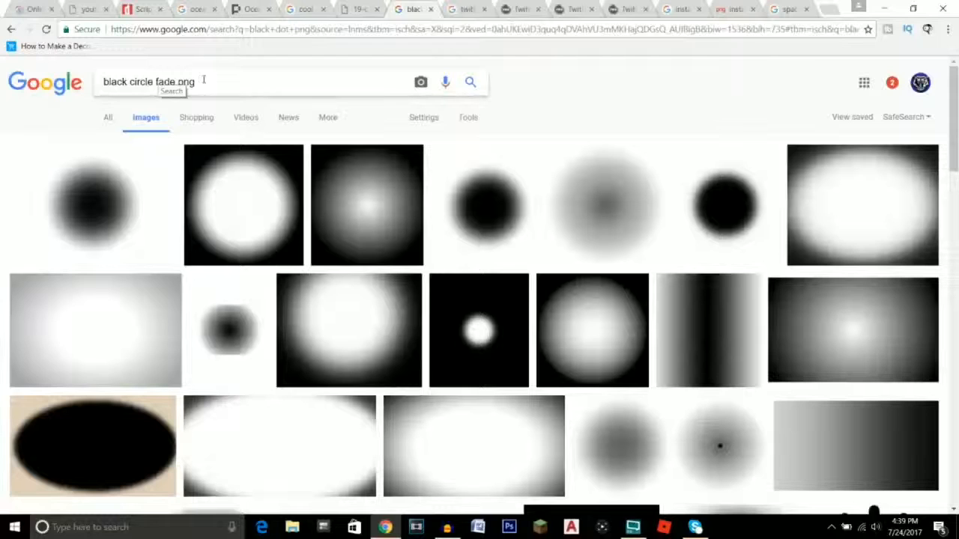
left_click(99, 214)
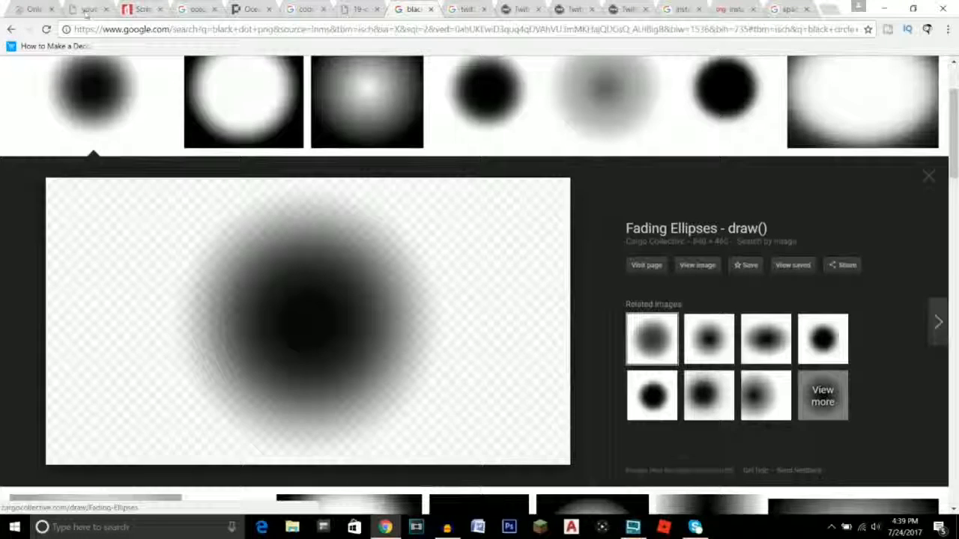
left_click(33, 10)
left_click(73, 63)
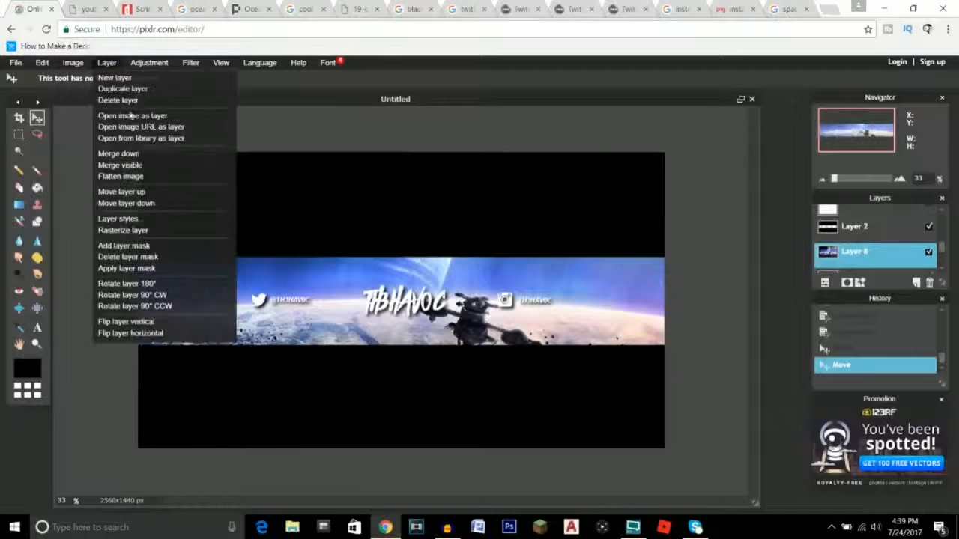
left_click(134, 120)
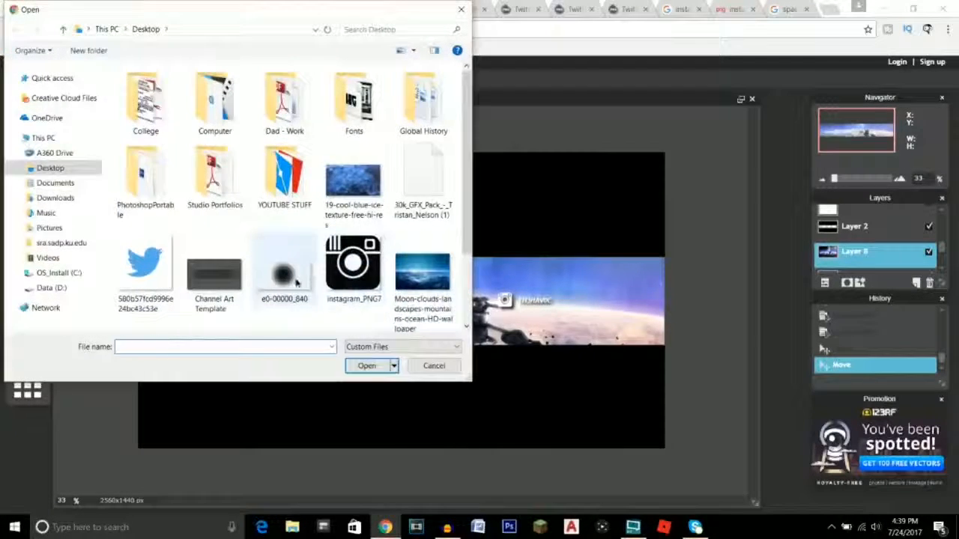
left_click(285, 267)
left_click(371, 374)
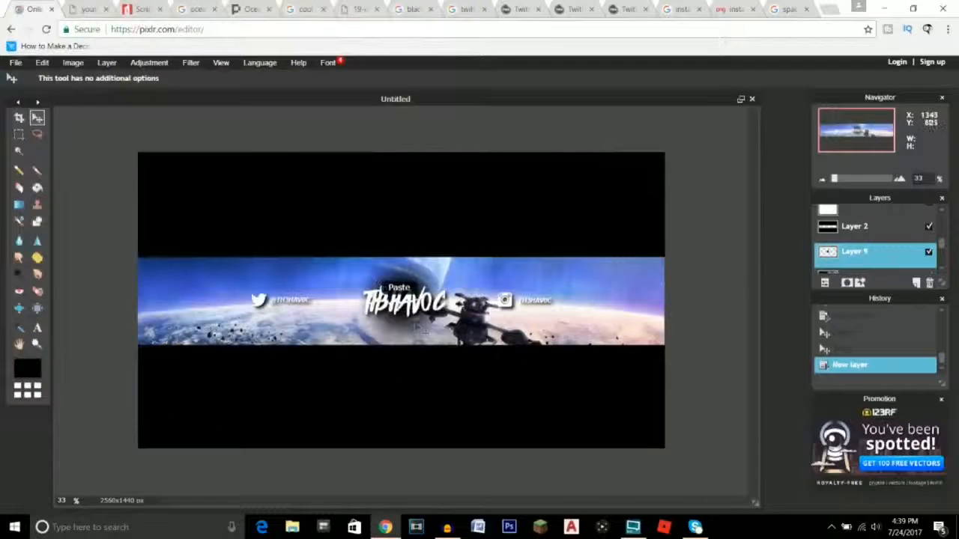
- Move the black fade circle to the banner's left end, enlarge it with Free transform past the strip's height, and apply
left_click_drag(307, 330, 204, 335)
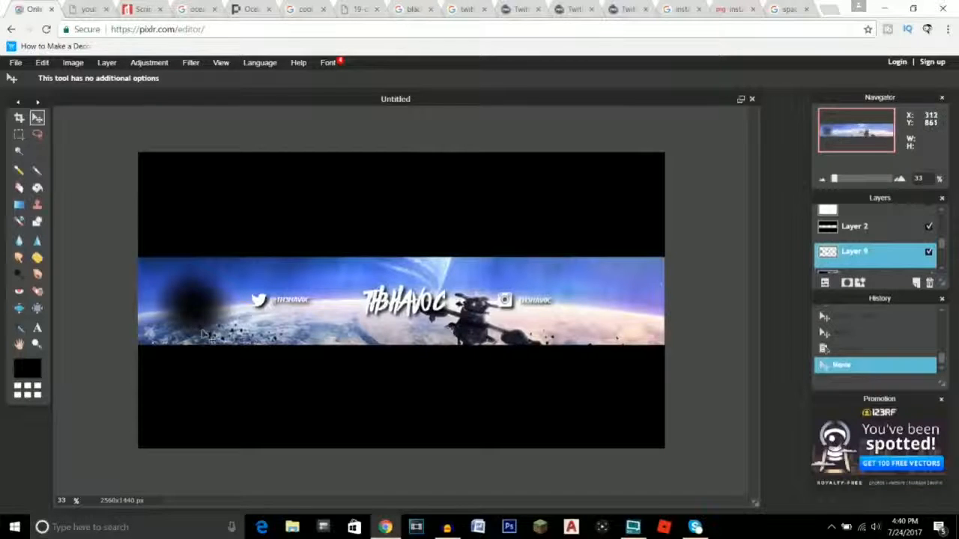
left_click(73, 63)
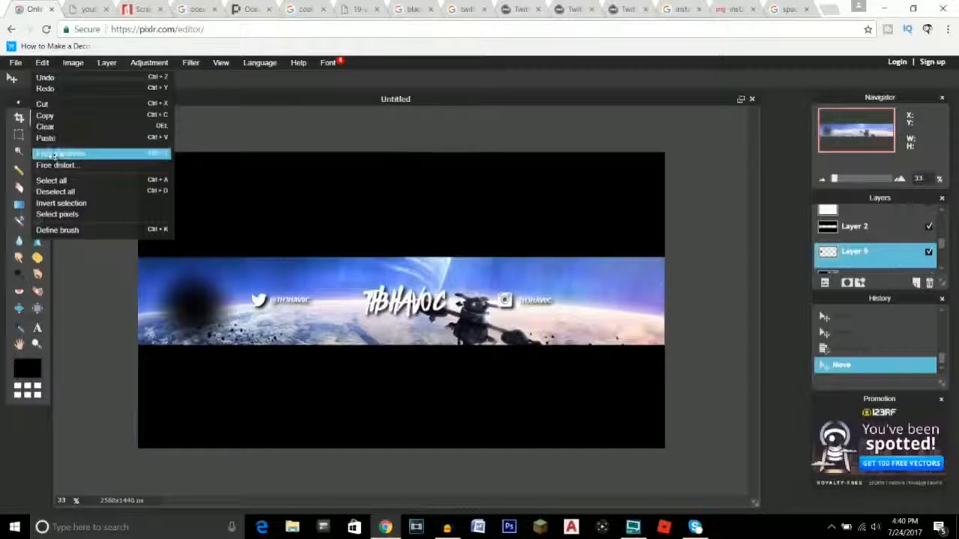
left_click(58, 156)
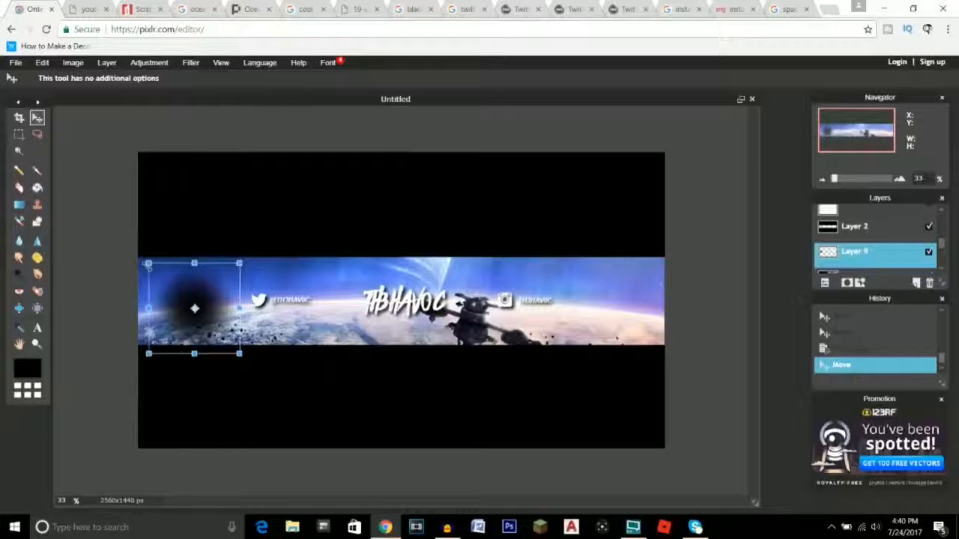
left_click_drag(149, 264, 93, 207)
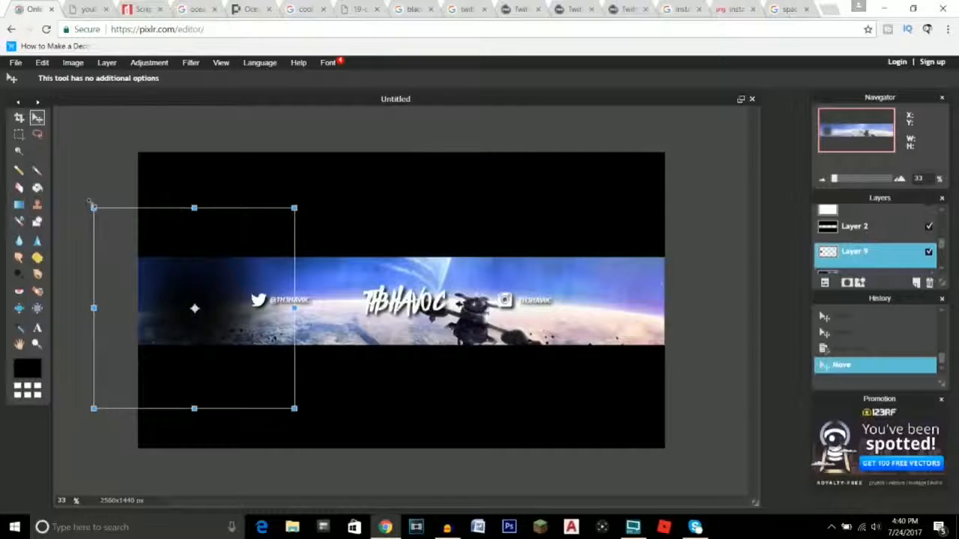
left_click(403, 292)
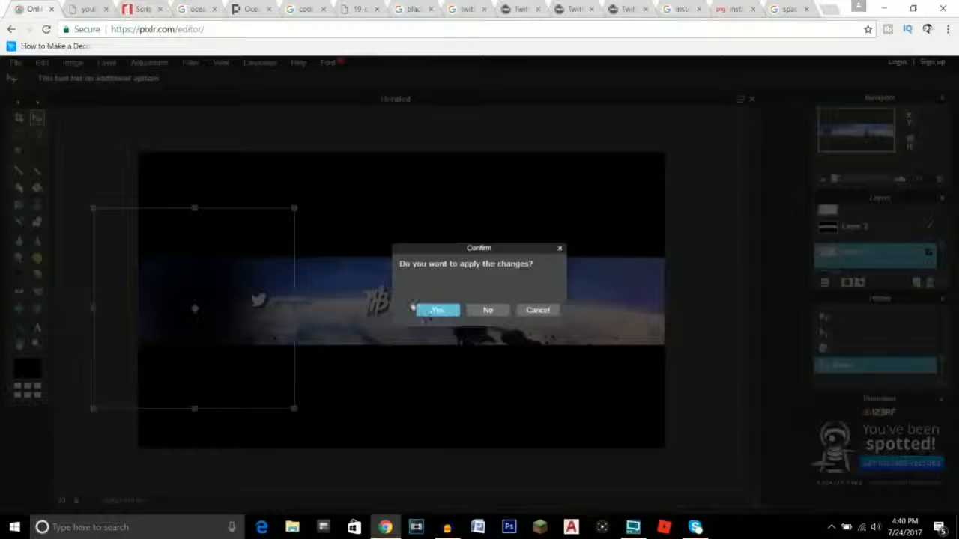
left_click(418, 309)
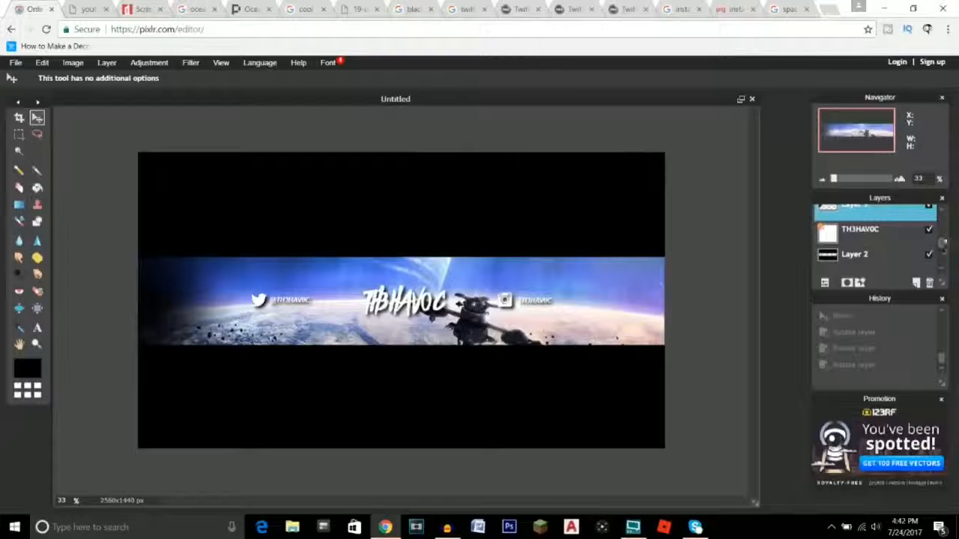
- Duplicate the black fade layer and move the copy to the middle of the banner
scroll(898, 240, "up", 1)
right_click(862, 229)
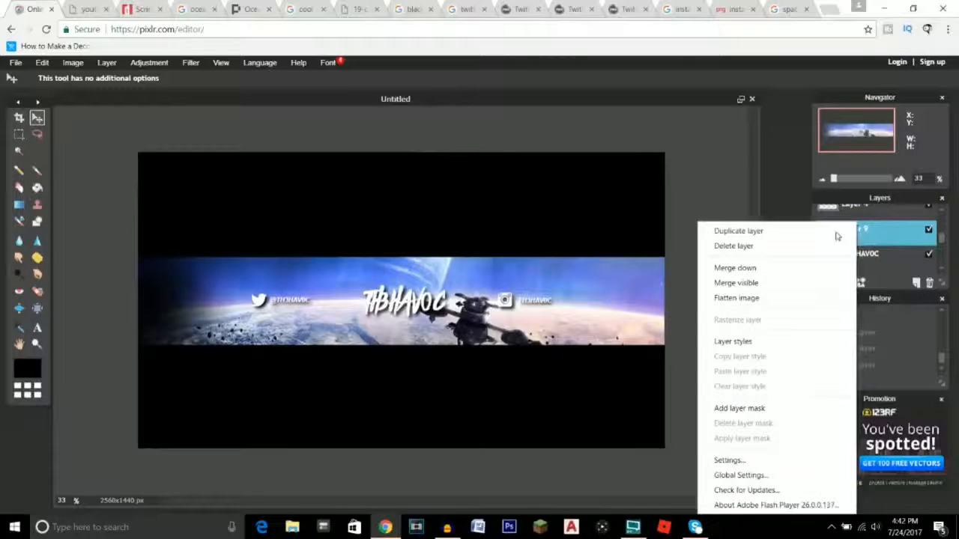
left_click(784, 232)
left_click_drag(163, 307, 393, 312)
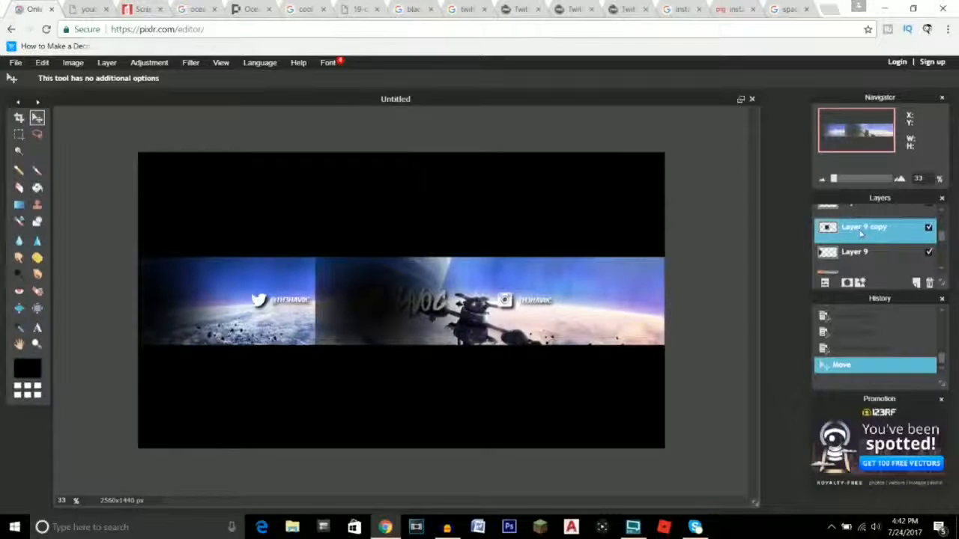
- Rotate the copied black fade layer 180° and move it to the banner's right end
left_click(107, 63)
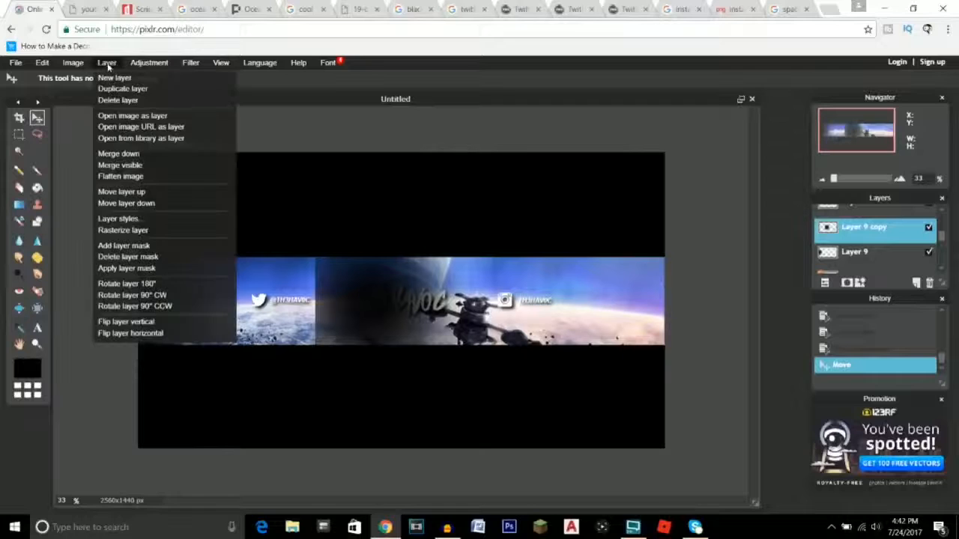
left_click(153, 285)
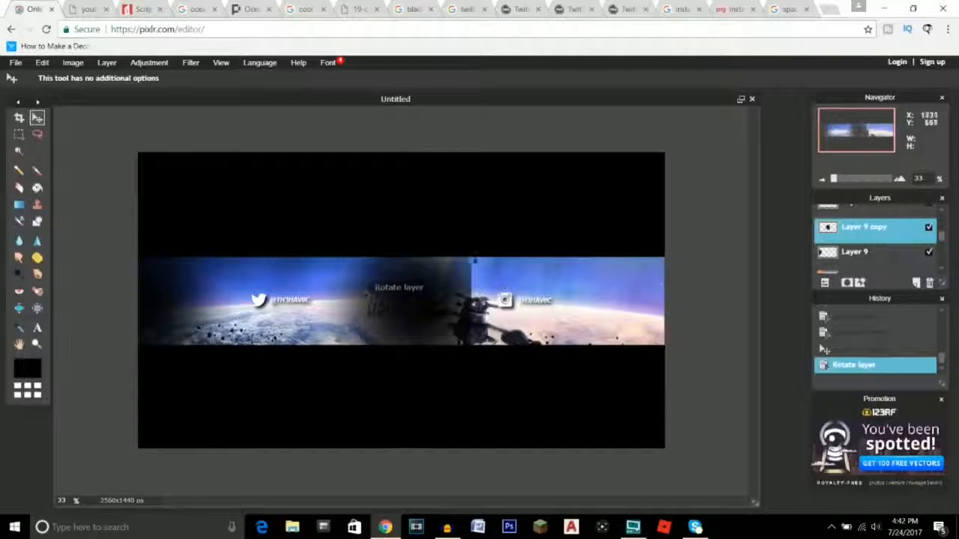
left_click_drag(430, 316, 672, 317)
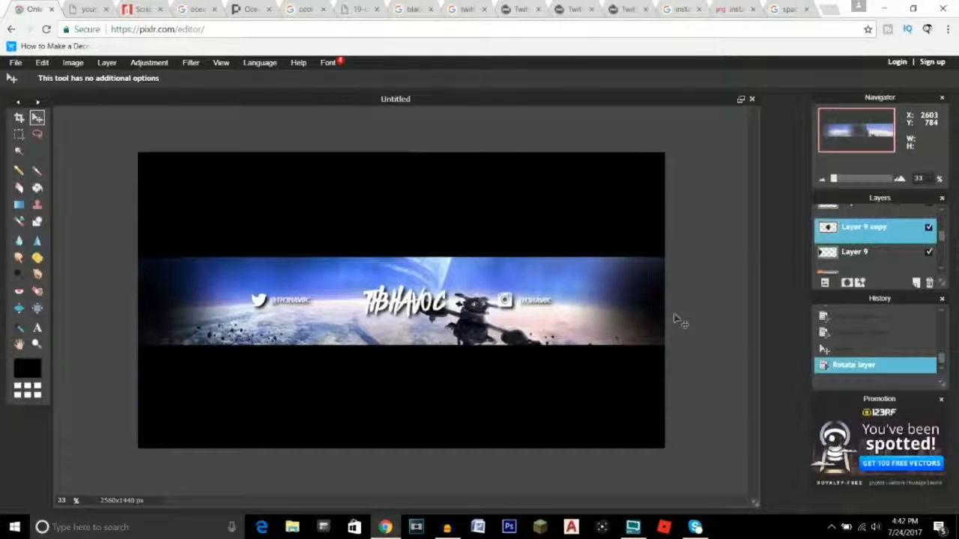
left_click_drag(673, 316, 674, 316)
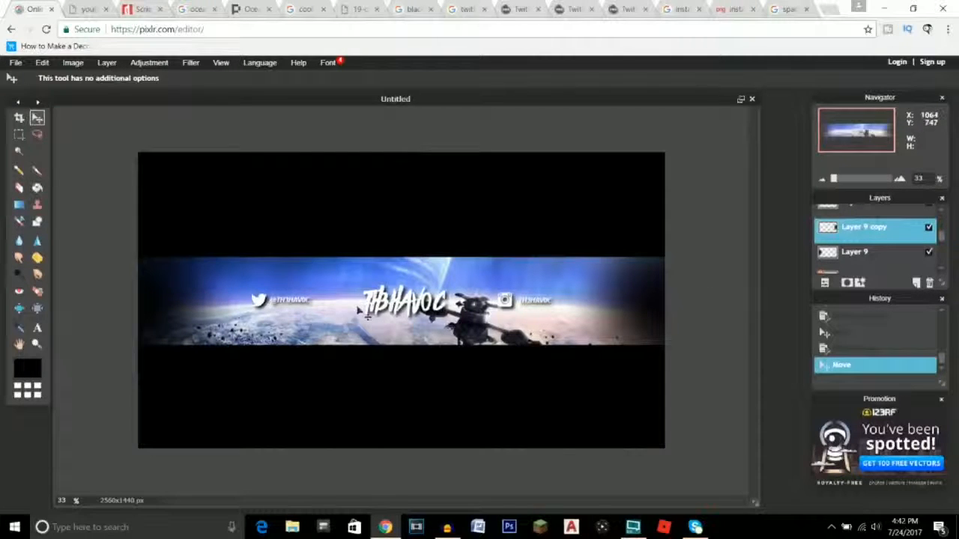
- Select the space background layer, open its Hue & Saturation adjustment, and enable Colorize
left_click_drag(942, 238, 943, 260)
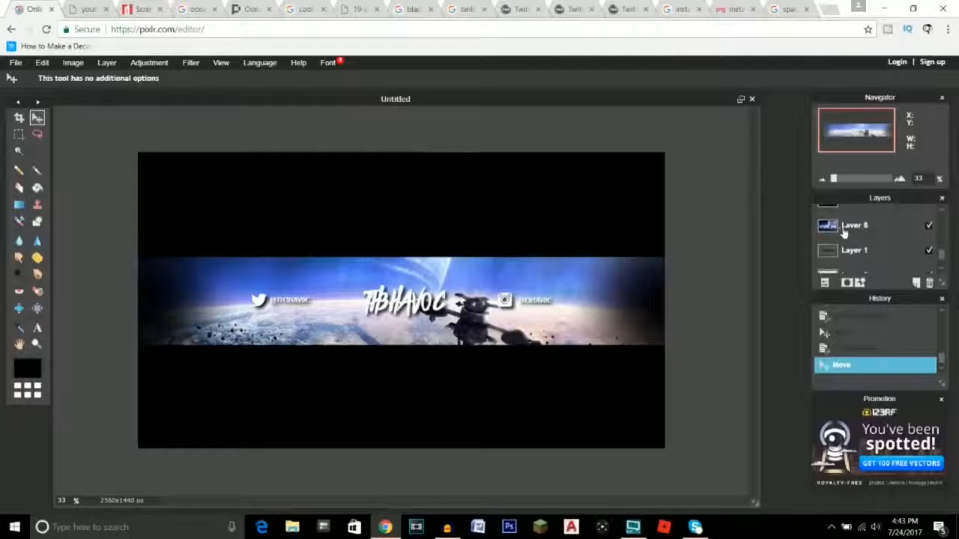
left_click(855, 233)
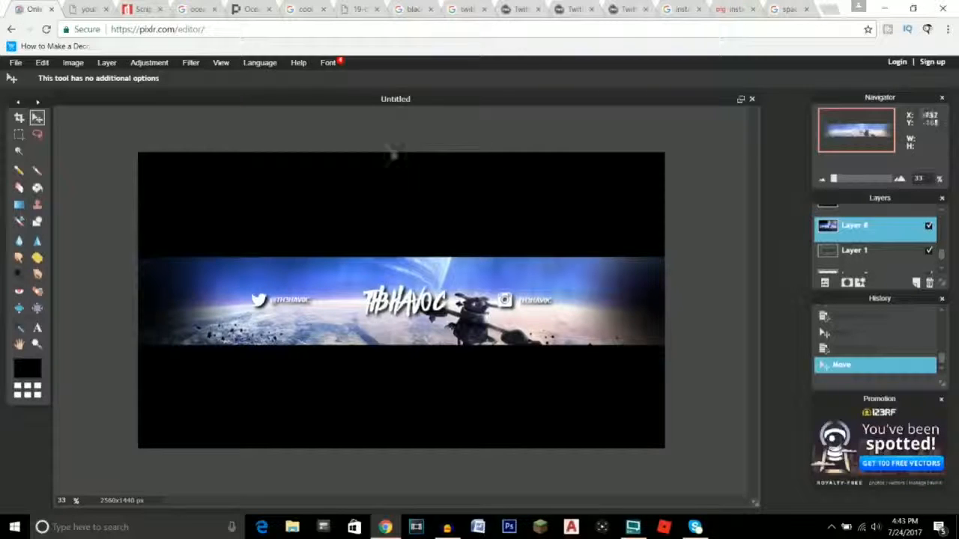
left_click(120, 65)
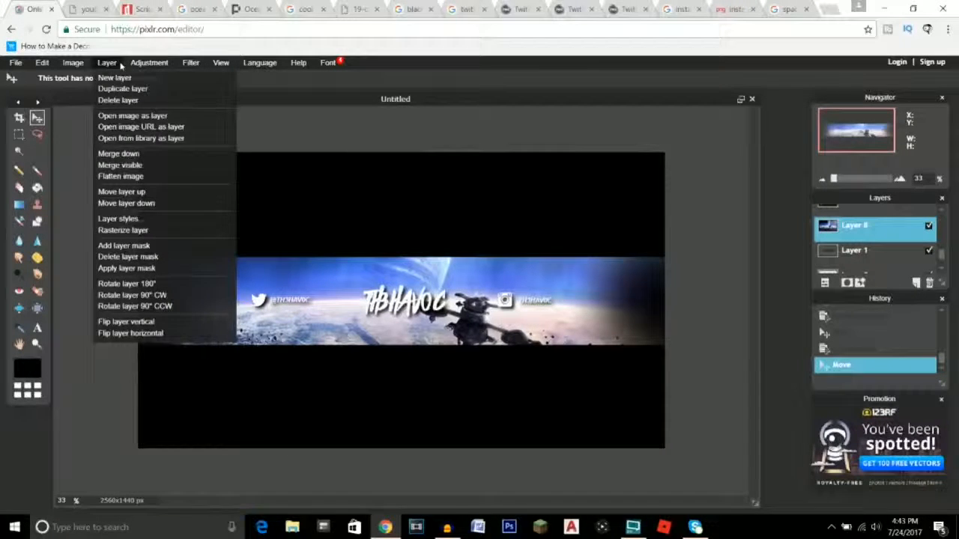
mouse_move(138, 65)
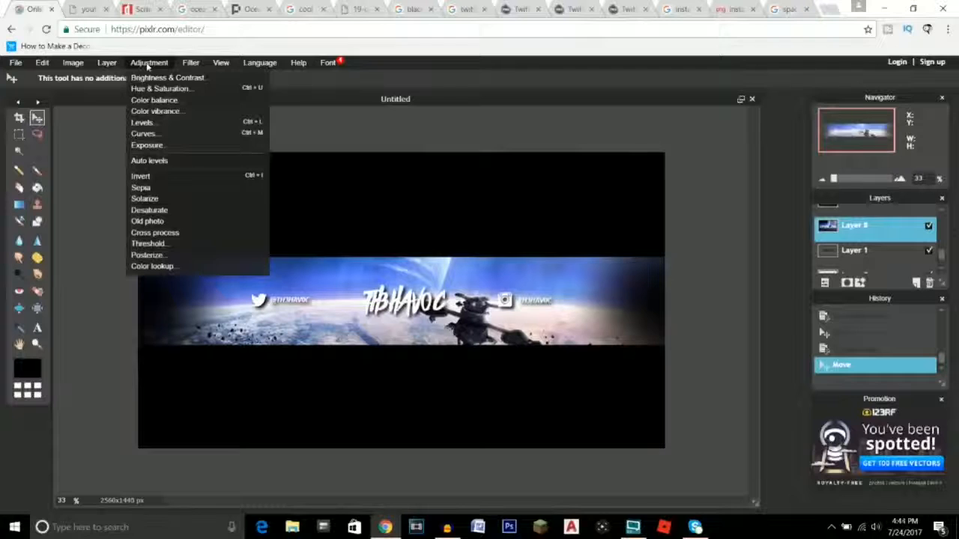
left_click(156, 91)
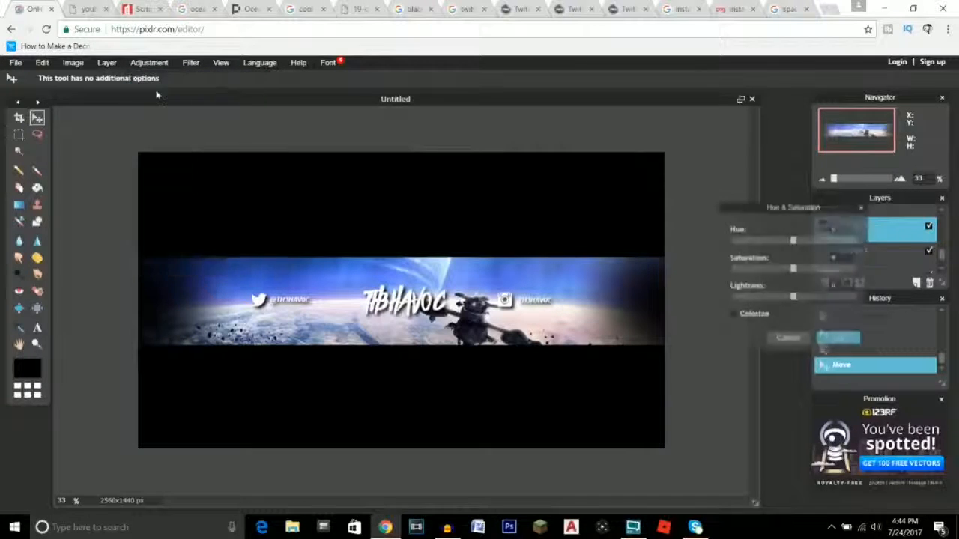
left_click(735, 314)
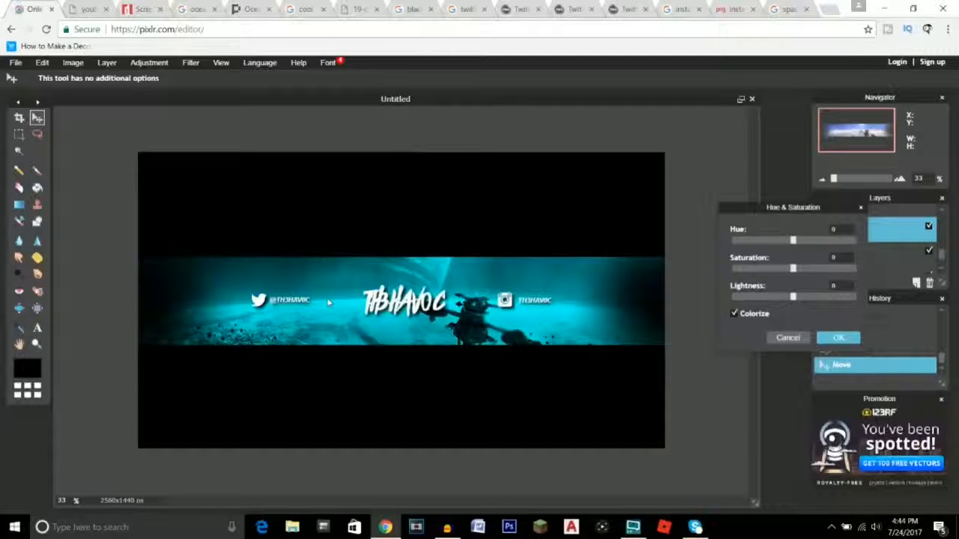
left_click(735, 314)
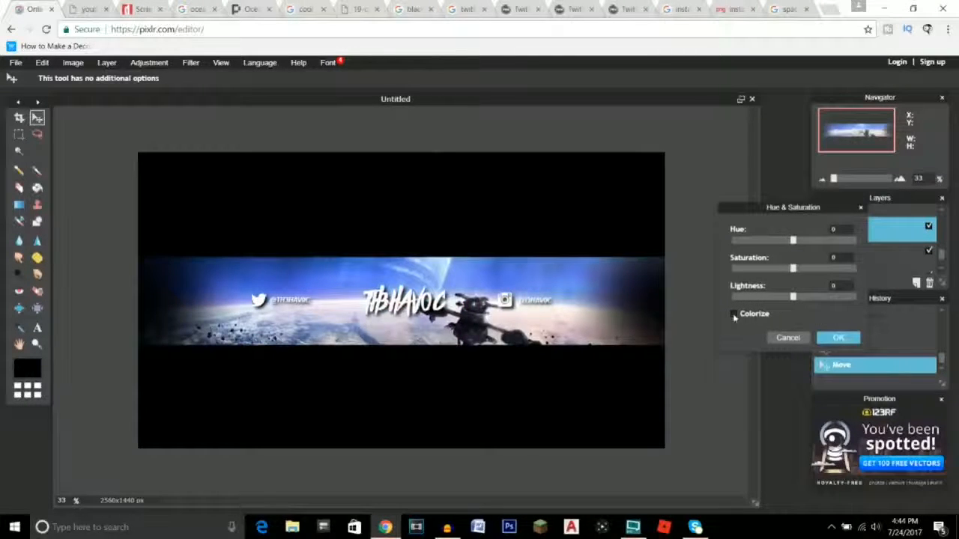
left_click(735, 314)
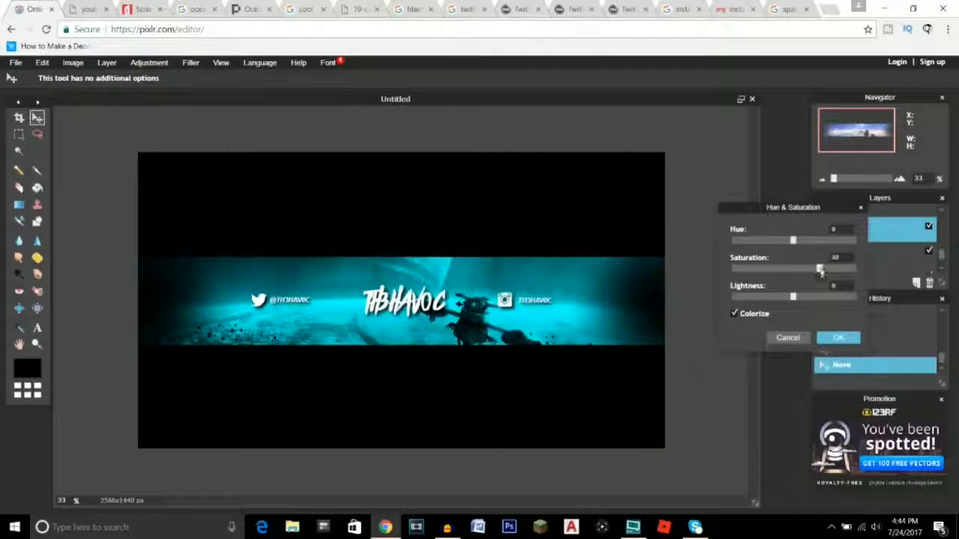
- Shift the colorized space background to purple with a hue of 104, adjust its saturation and lightness, and apply
left_click_drag(820, 271, 787, 297)
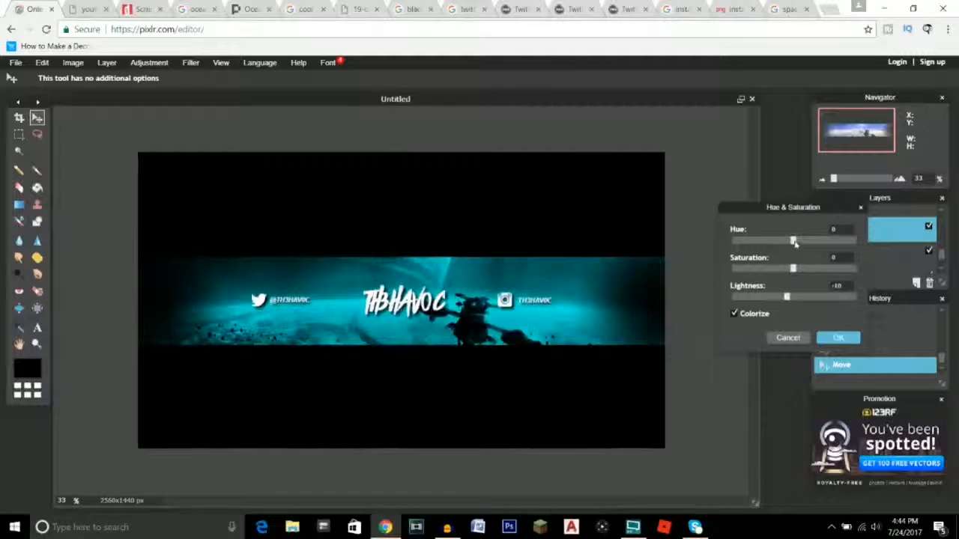
left_click_drag(795, 242, 830, 247)
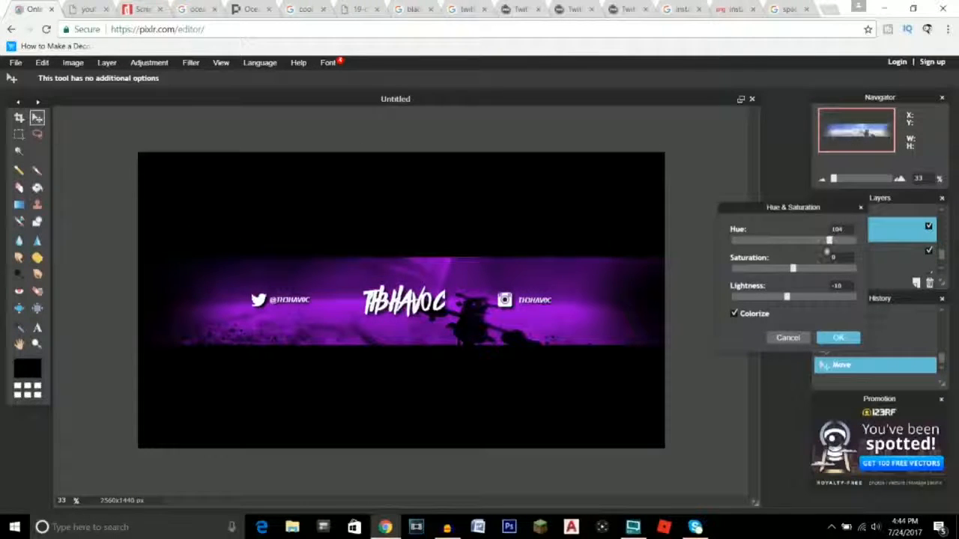
left_click_drag(795, 298, 811, 271)
key("Return")
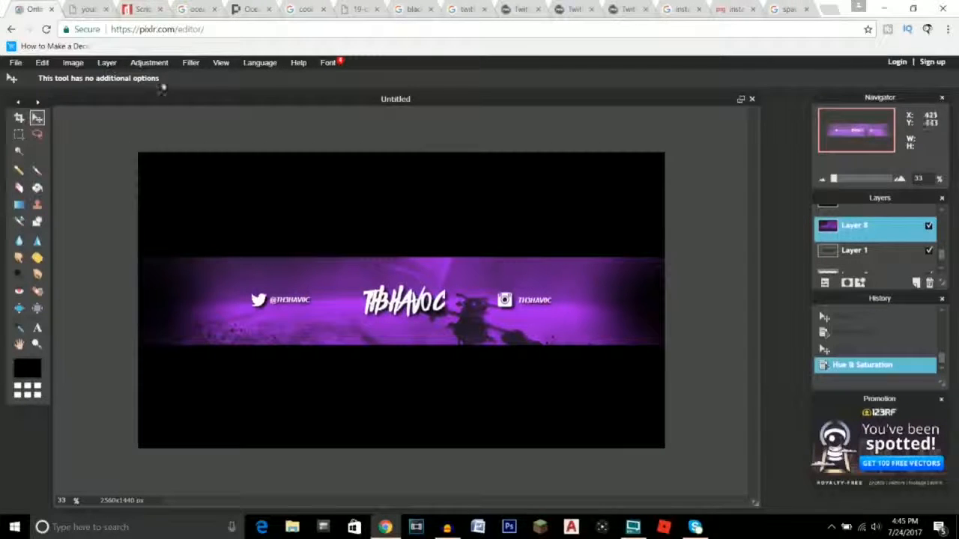
- Add the ocean and clouds image unnamed from the Desktop to the banner as a layer
left_click(109, 64)
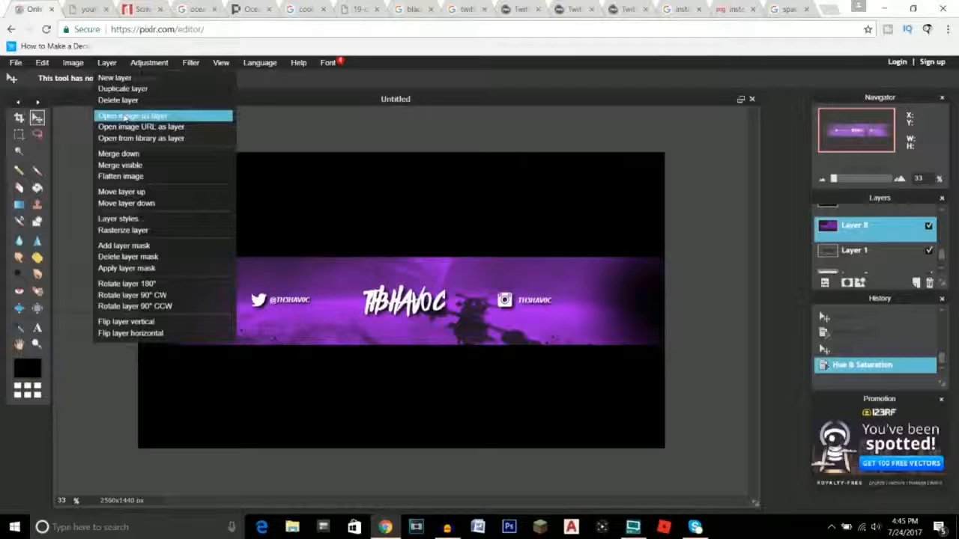
left_click(131, 116)
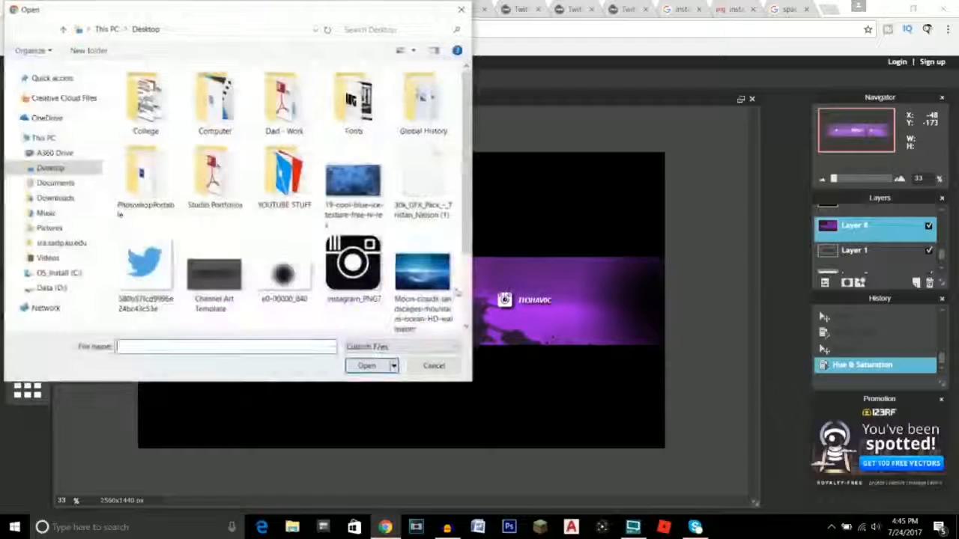
scroll(424, 284, "down", 2)
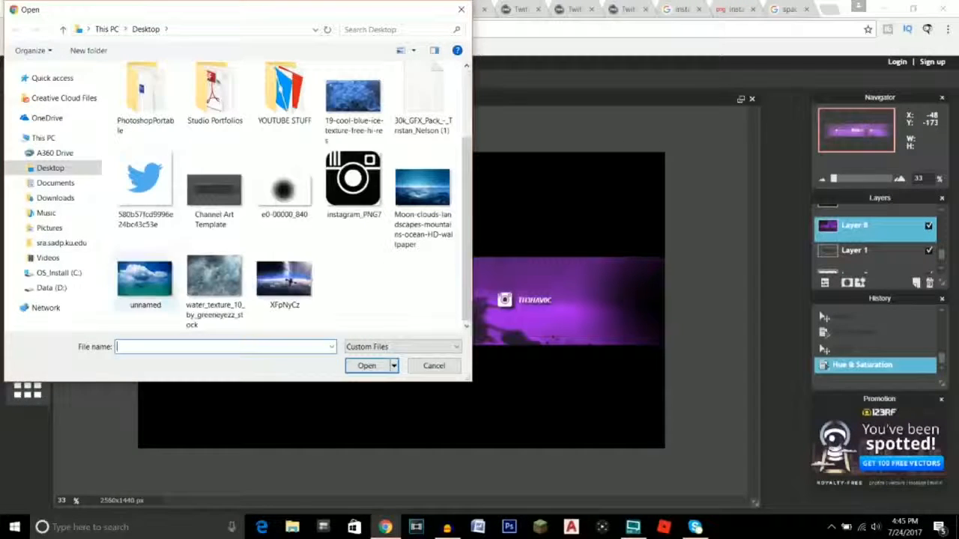
left_click(145, 281)
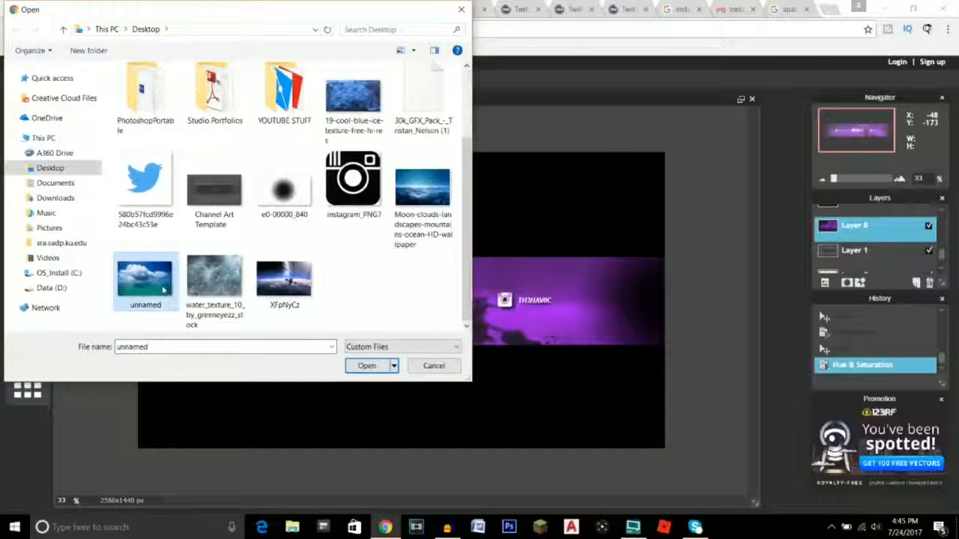
left_click(367, 367)
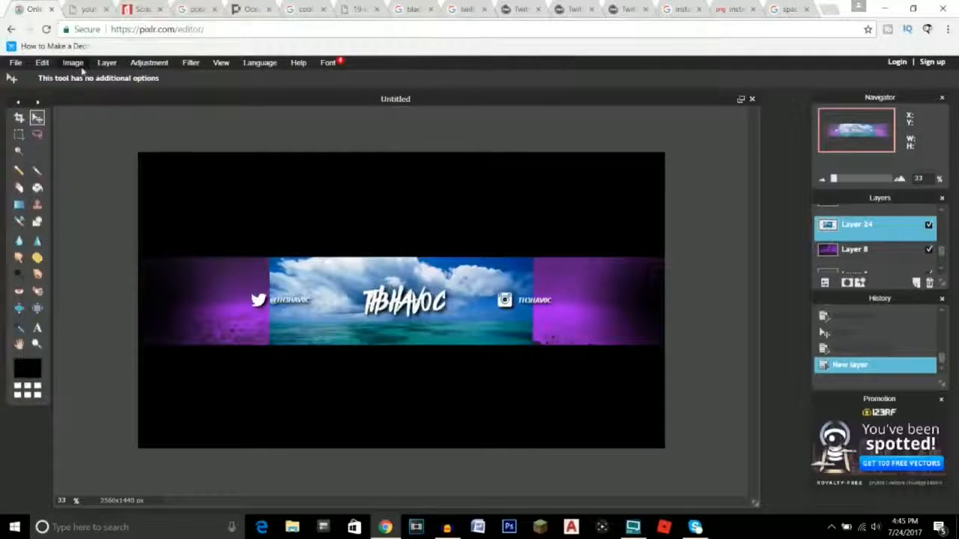
- Enlarge the ocean layer to the full canvas width with Free transform, and reposition it so sea and clouds fill the strip
left_click(42, 63)
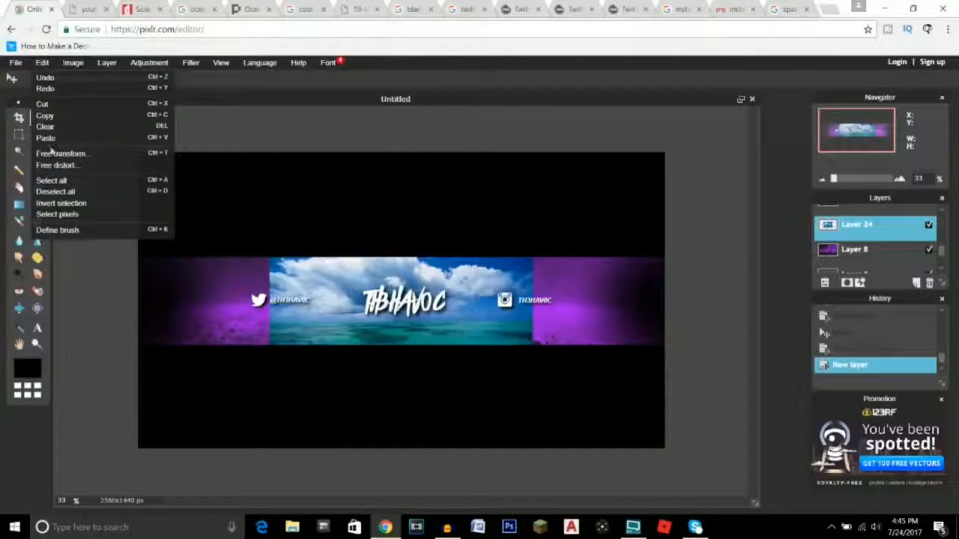
left_click(51, 152)
left_click_drag(268, 218, 145, 140)
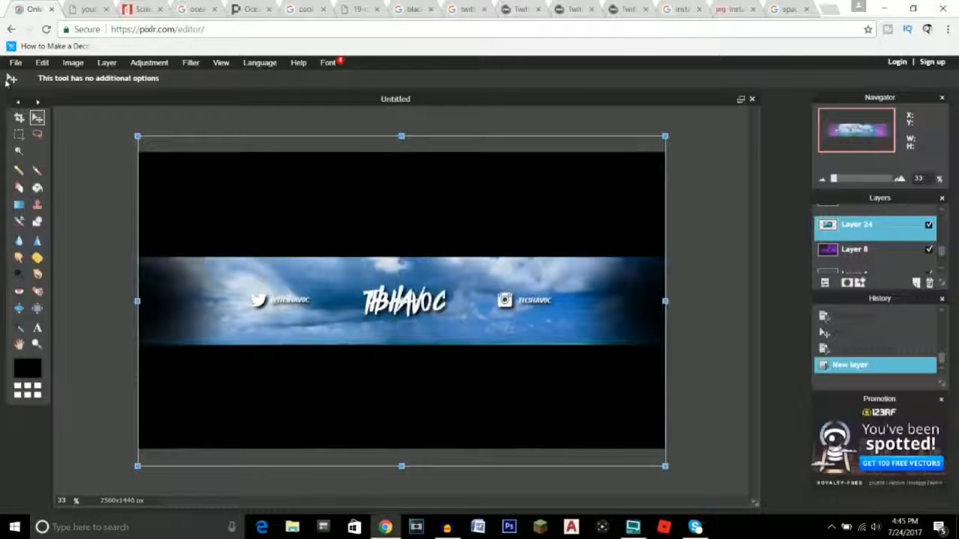
left_click(35, 119)
left_click(446, 313)
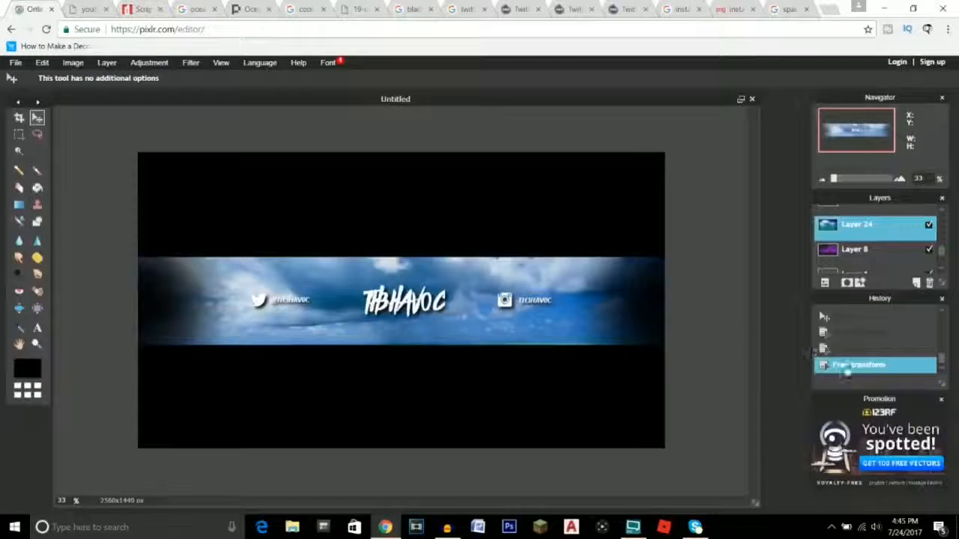
left_click_drag(503, 326, 520, 307)
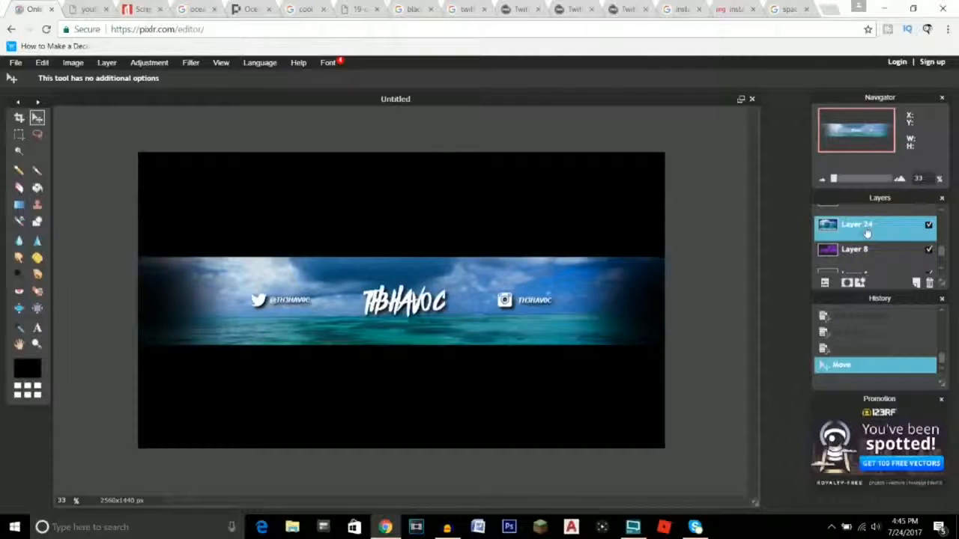
mouse_move(867, 233)
left_mouse_down()
mouse_move(868, 267)
mouse_move(869, 225)
left_mouse_up()
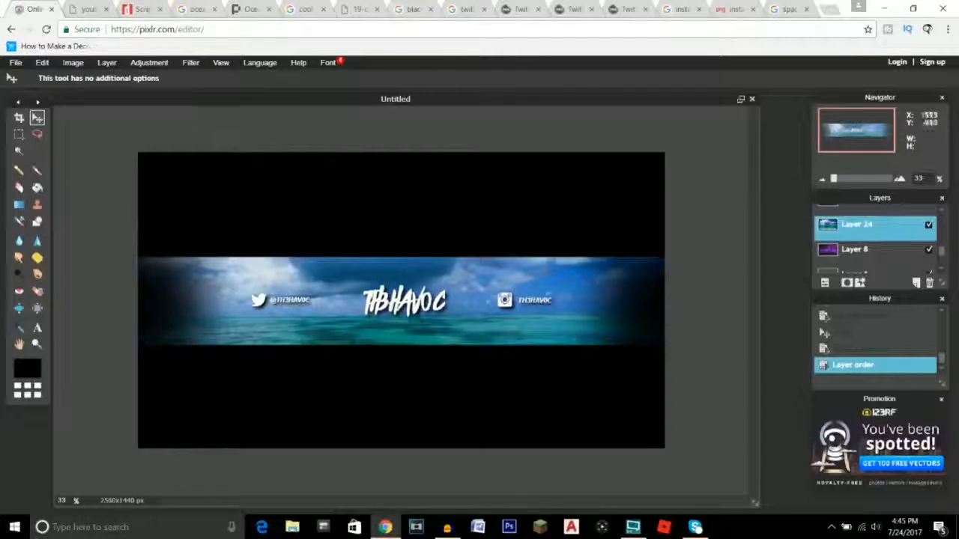
- Colorize the ocean layer green with Hue & Saturation, and place it above the purple space layer
left_click(159, 64)
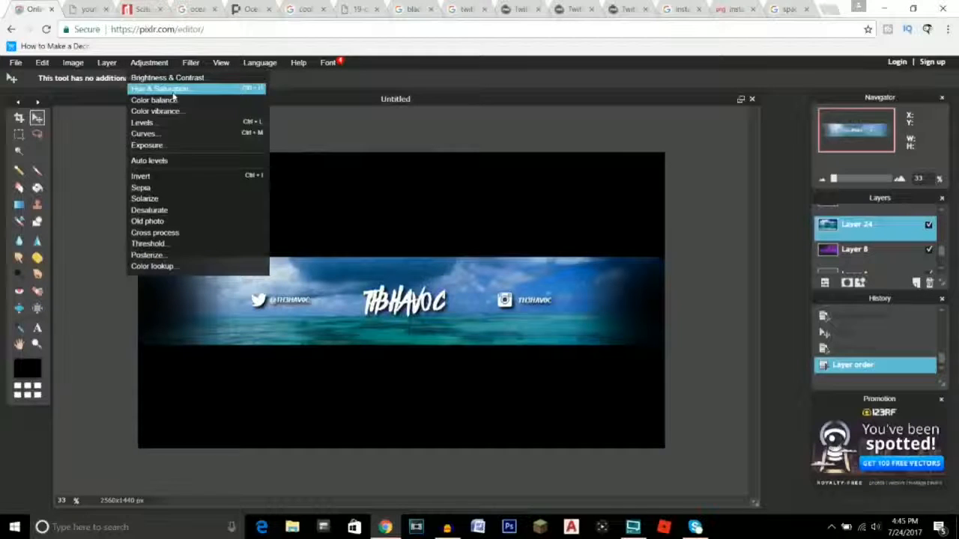
left_click(169, 89)
left_click(737, 314)
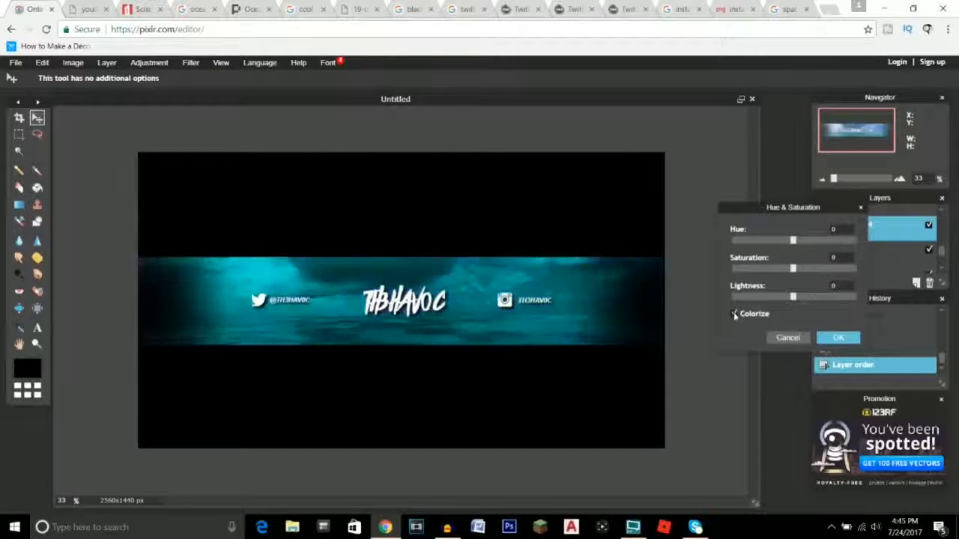
left_click_drag(793, 242, 731, 242)
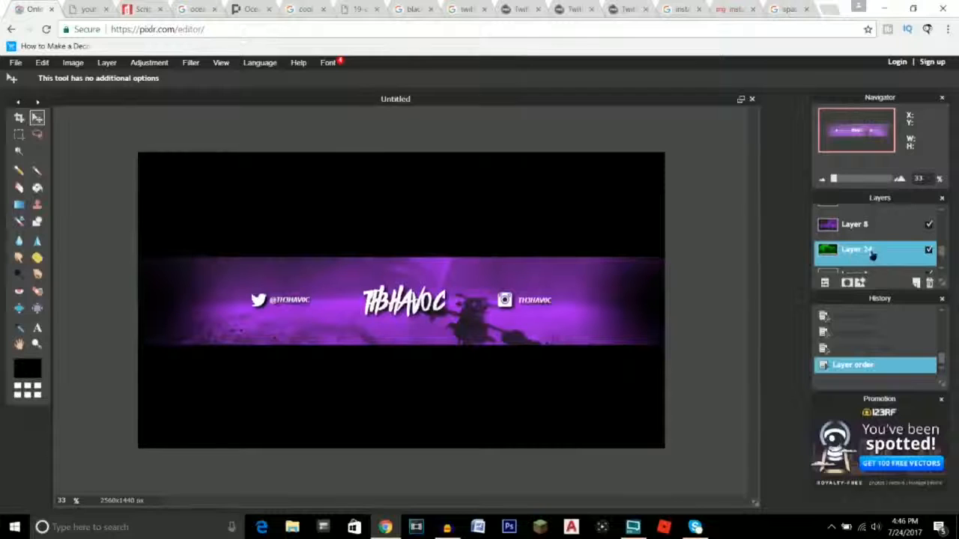
left_click_drag(871, 255, 873, 225)
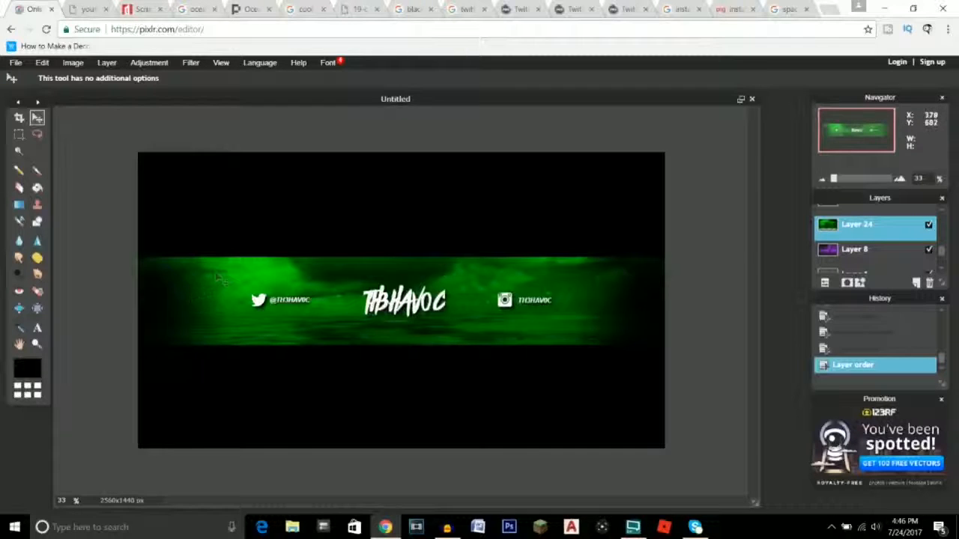
- Set the banner to save to the computer as JPEG at quality 100, and confirm the save settings
left_click(12, 63)
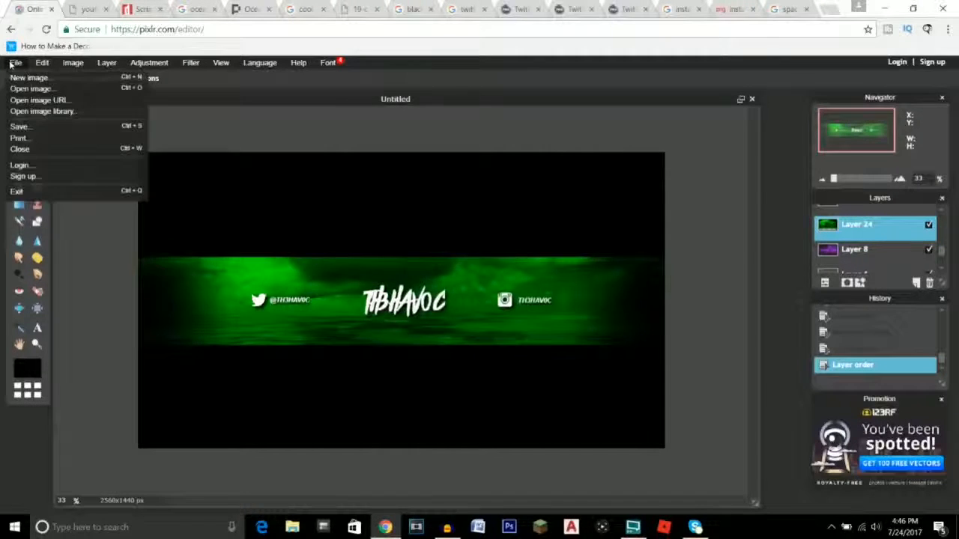
left_click(24, 129)
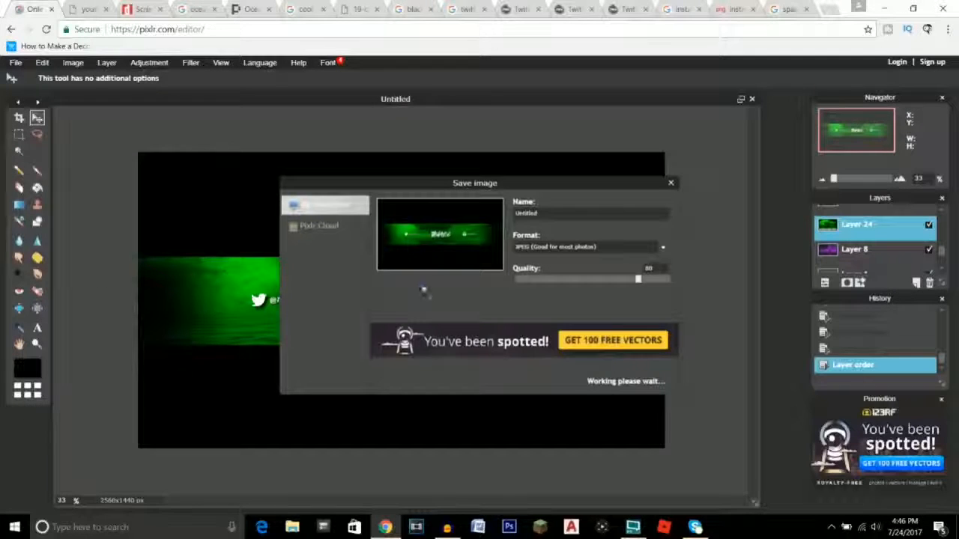
left_click(554, 249)
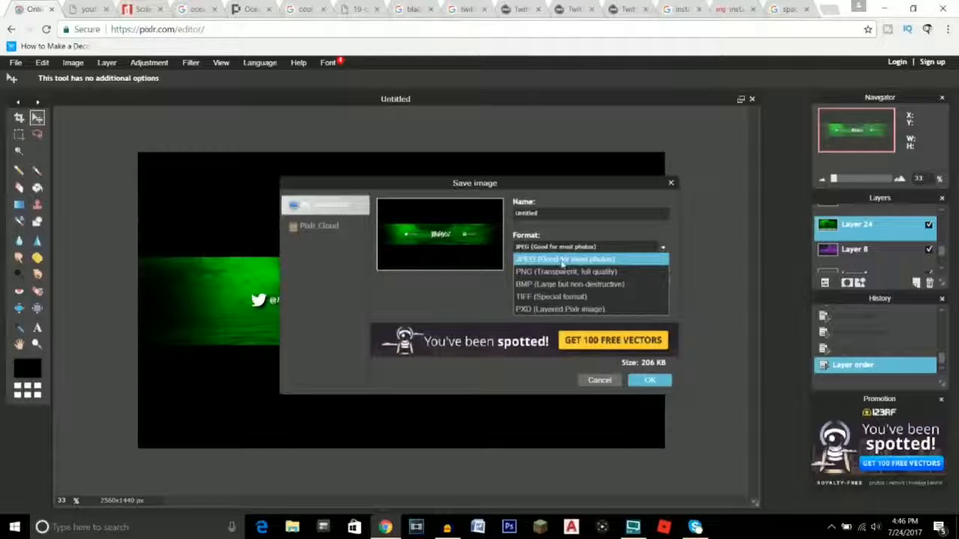
left_click(562, 260)
left_click(547, 247)
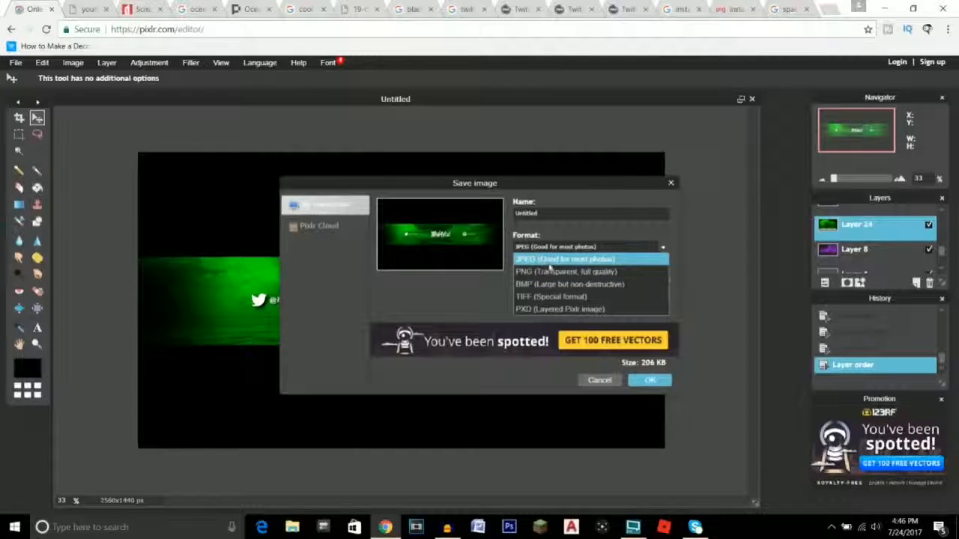
left_click(549, 262)
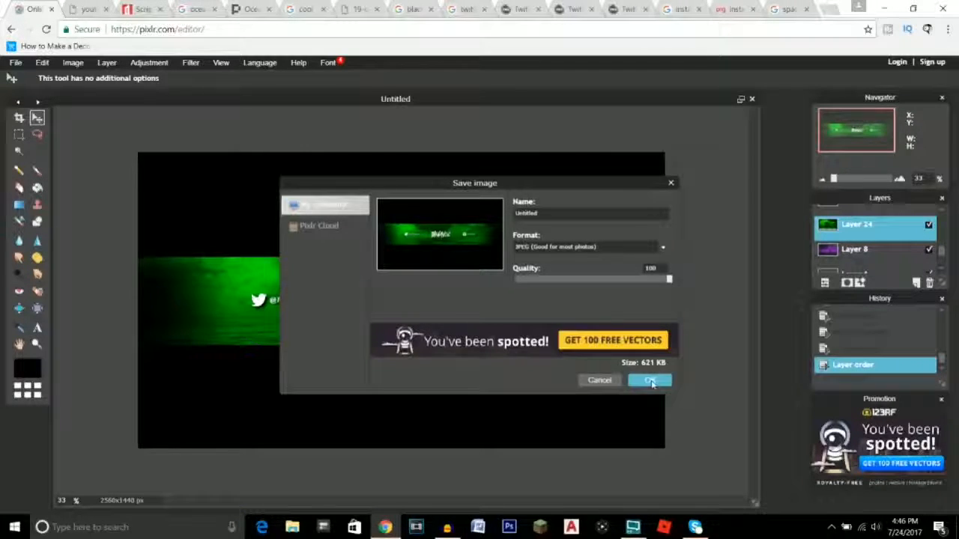
left_click(649, 380)
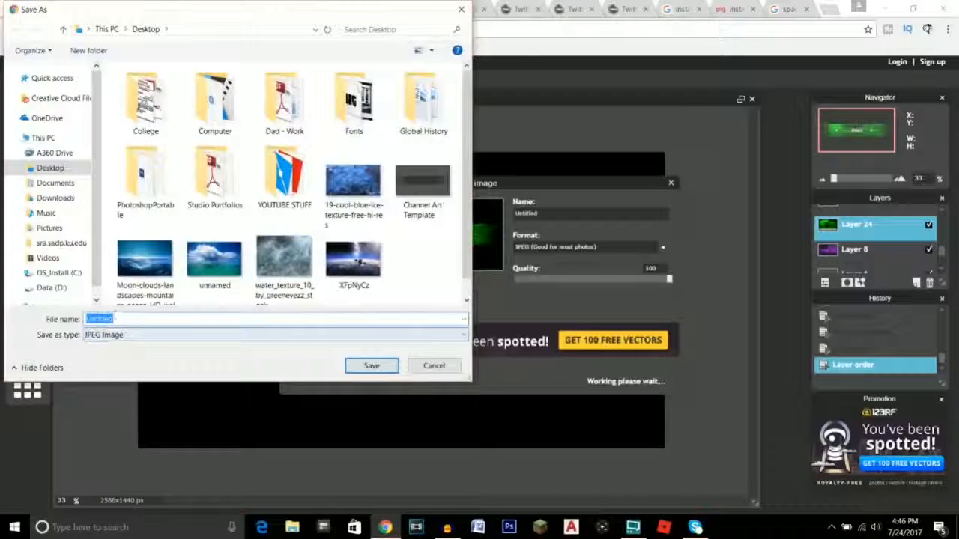
- Name the file Banner123 and save it to the Desktop as a JPEG image
type("Banner123")
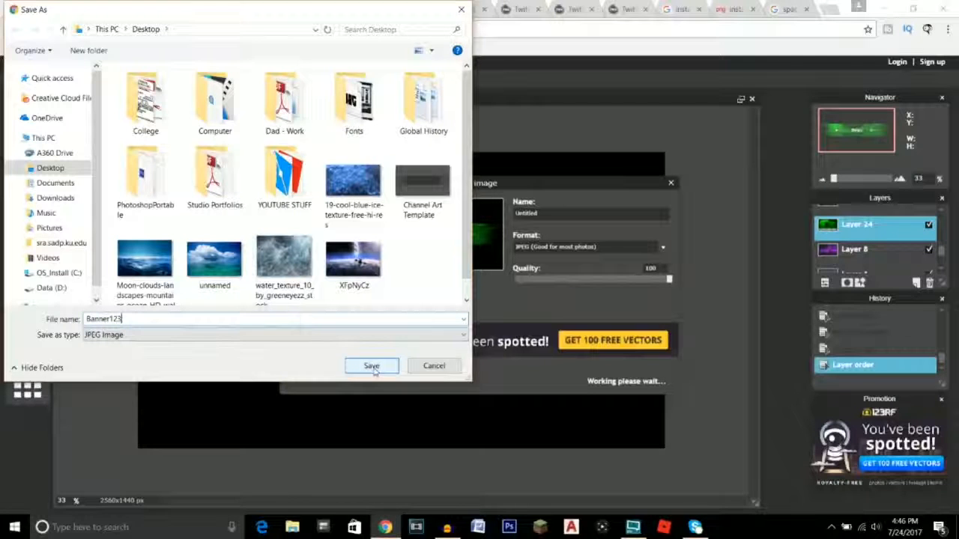
left_click(341, 337)
left_click(341, 343)
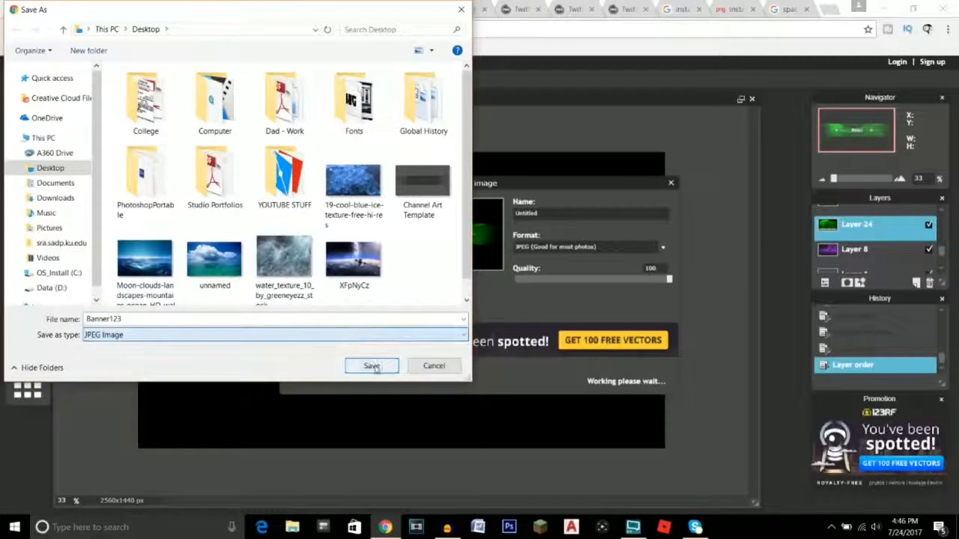
left_click(367, 366)
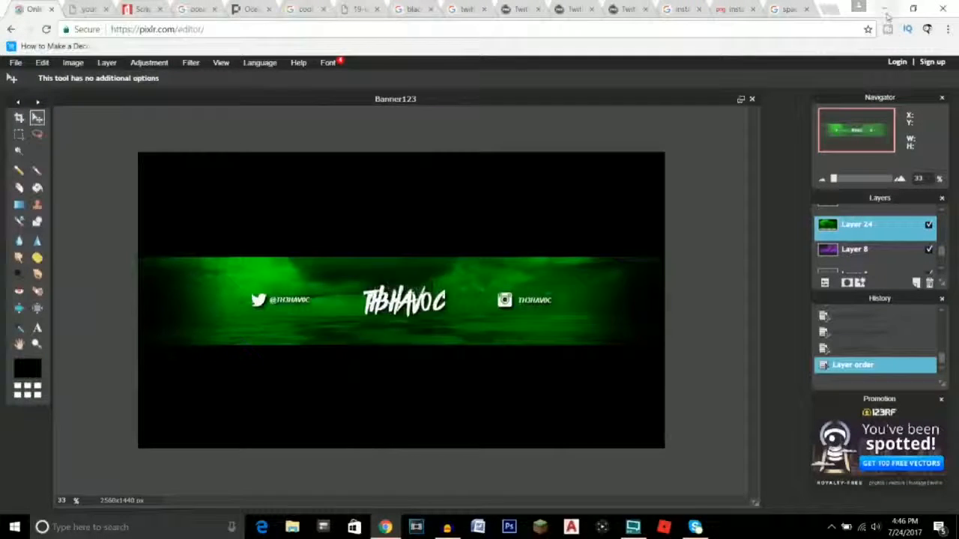
- Open the YouTube channel page youtube.com/havocplayz in a new browser tab, and start editing its channel art
left_click(830, 11)
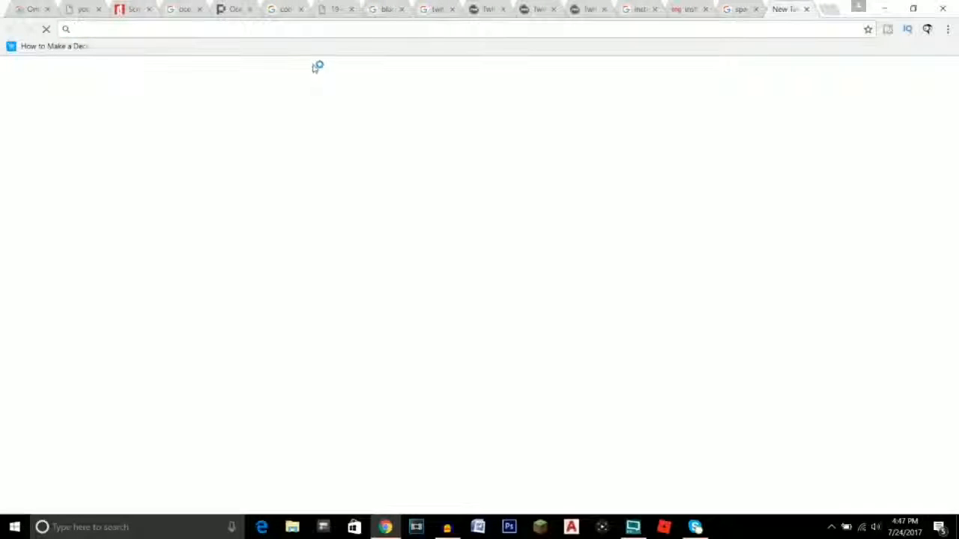
type("youtube.com/havocplayz")
key("Return")
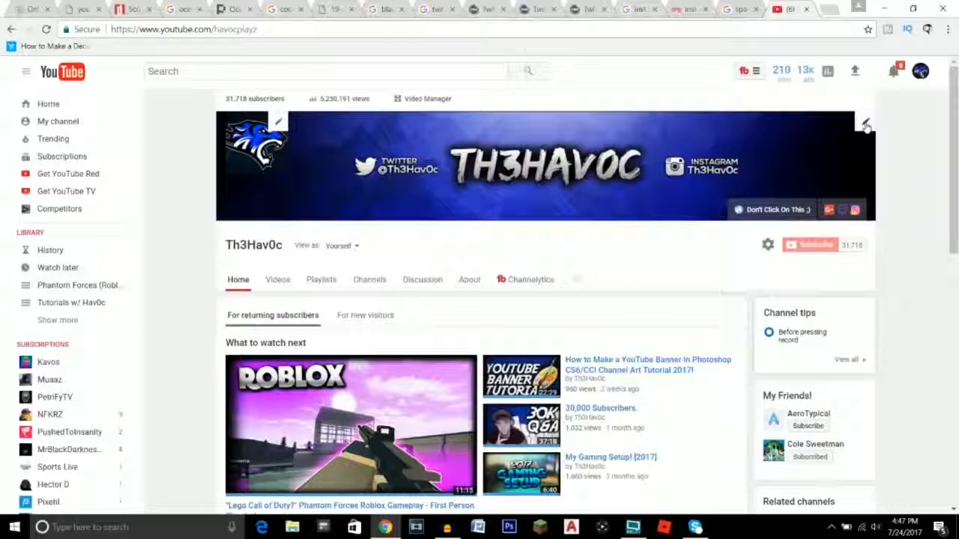
left_click(866, 122)
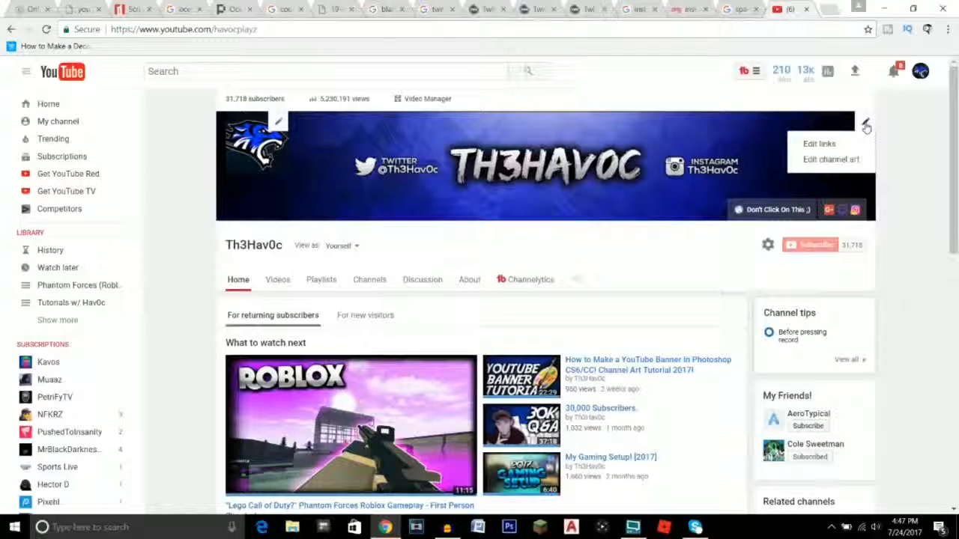
left_click(832, 159)
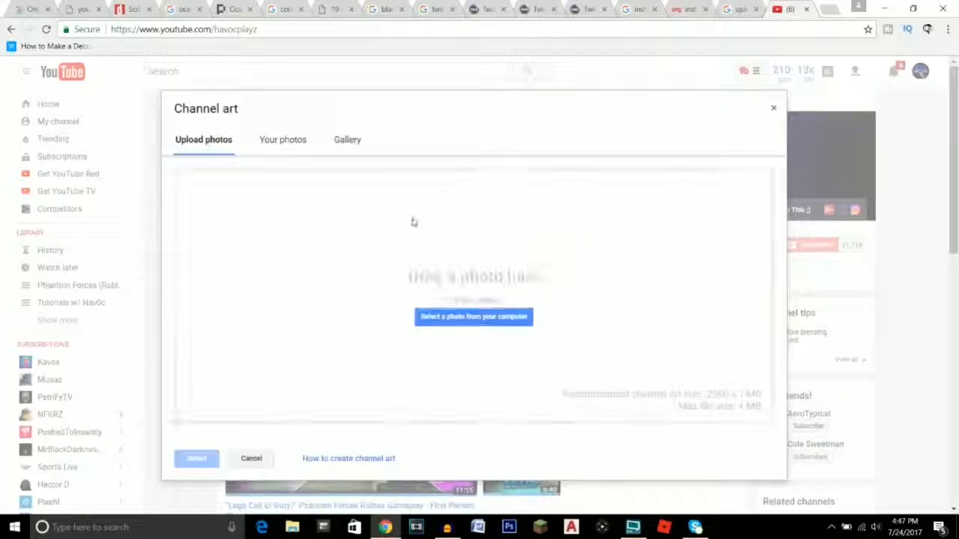
- Upload Banner123 from the Desktop and apply it as the channel art, and look over the banner on the channel page
left_click(459, 318)
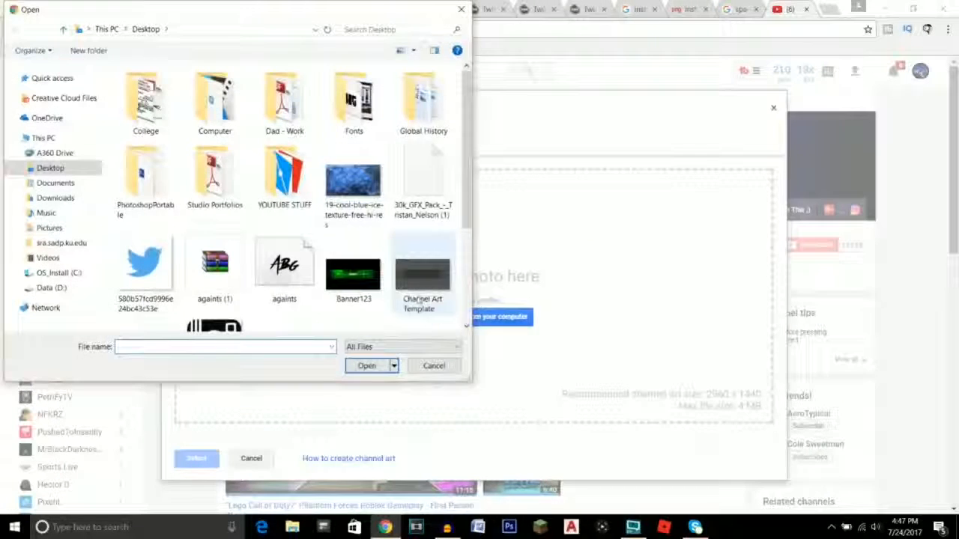
left_click(353, 273)
left_click(367, 366)
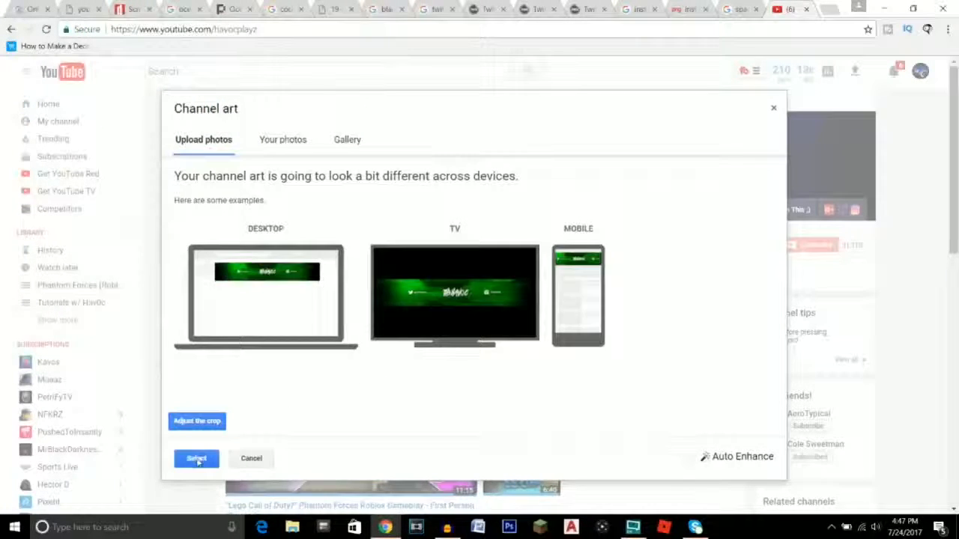
left_click(197, 459)
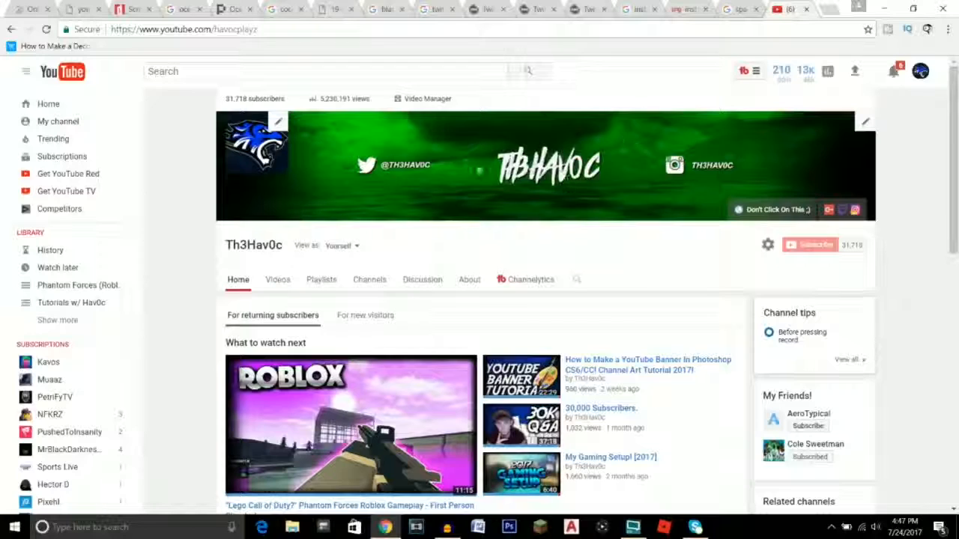
scroll(178, 233, "down", 1)
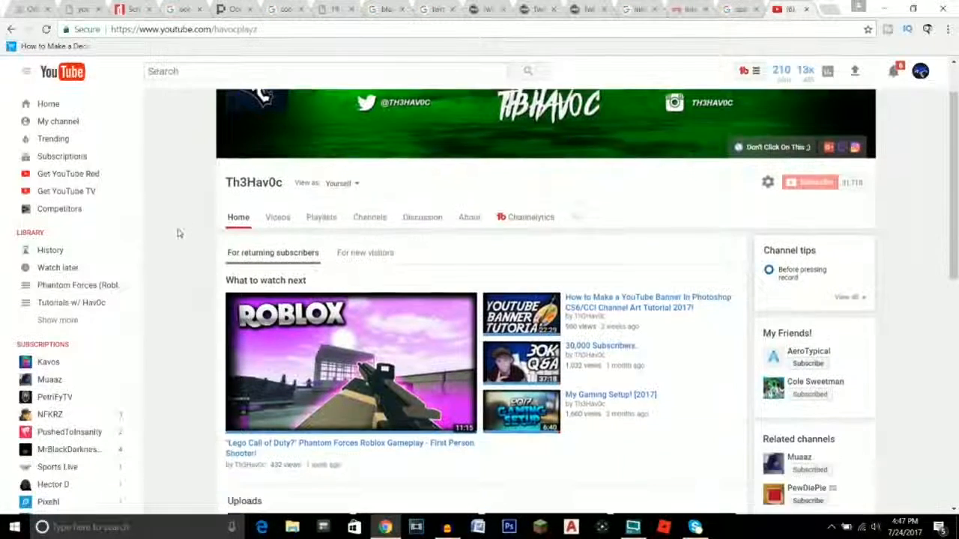
scroll(178, 233, "up", 1)
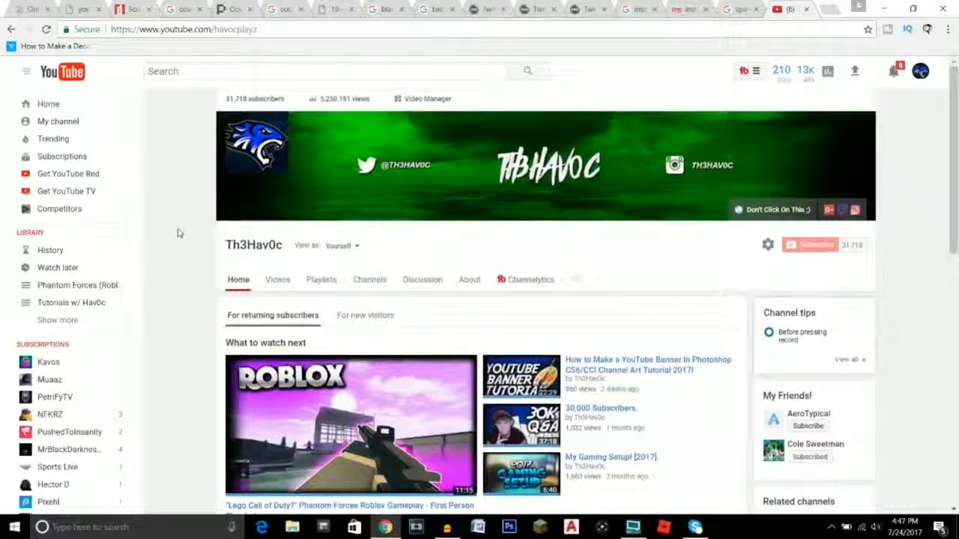